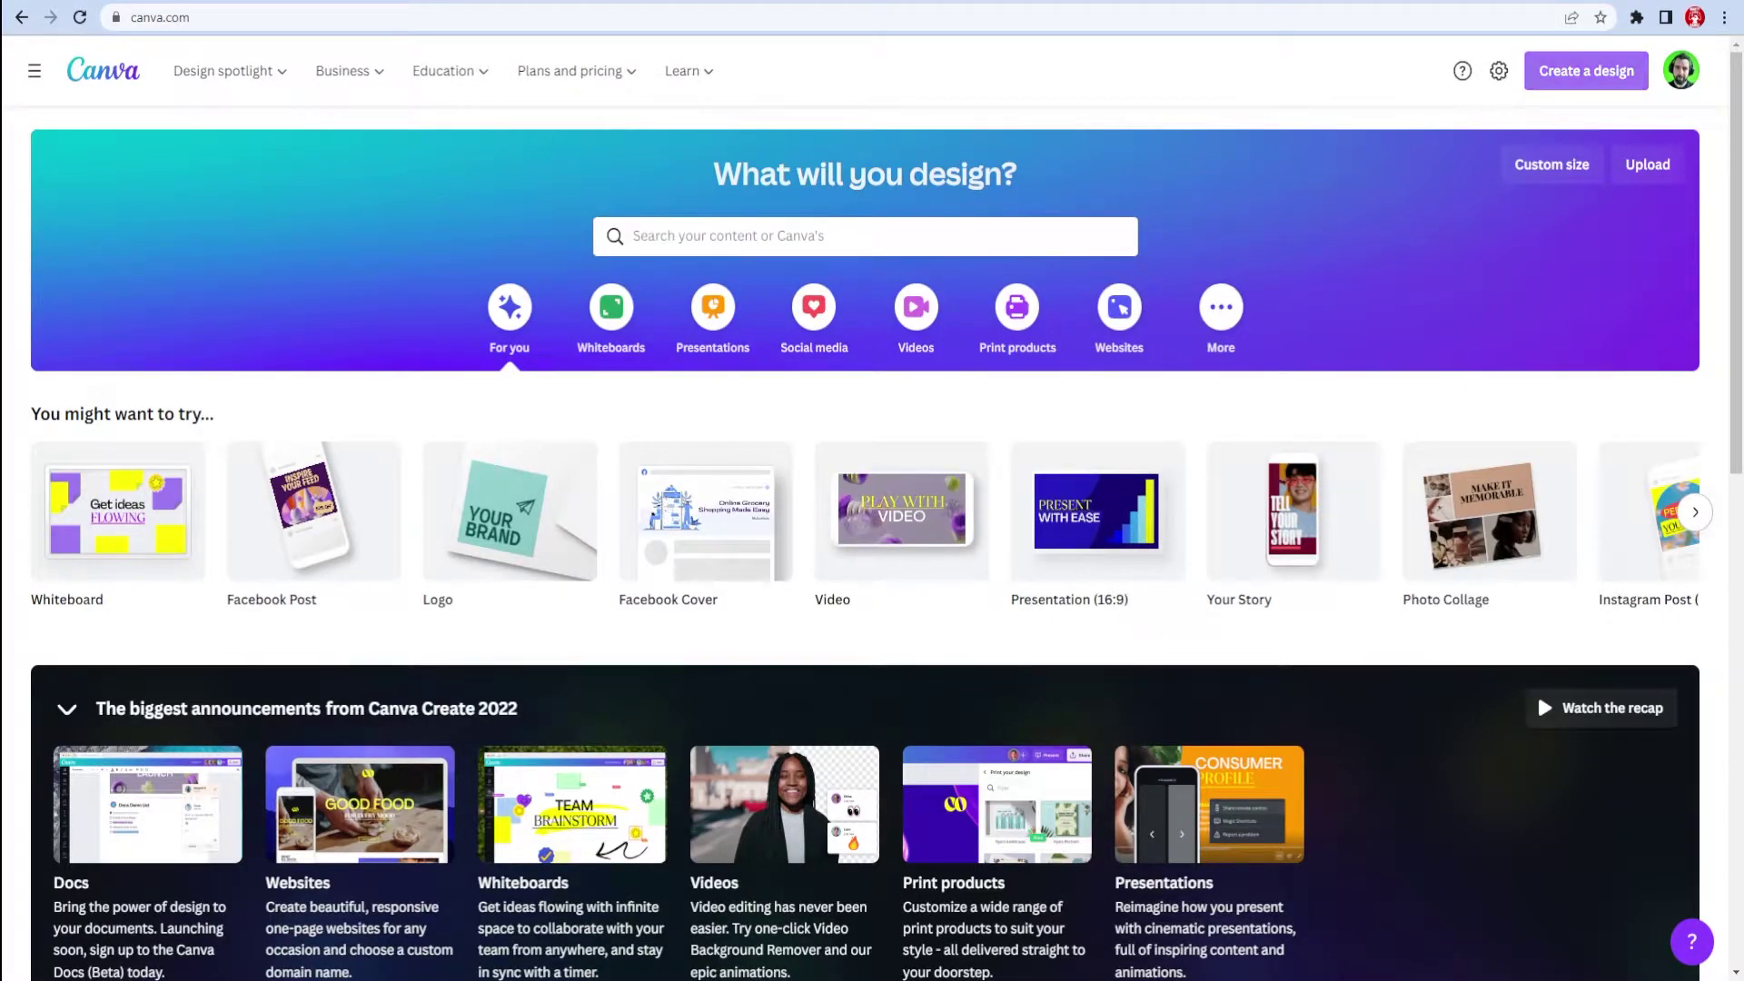
Start a blank 500 × 500 px Logo design from Create a design
click(1586, 72)
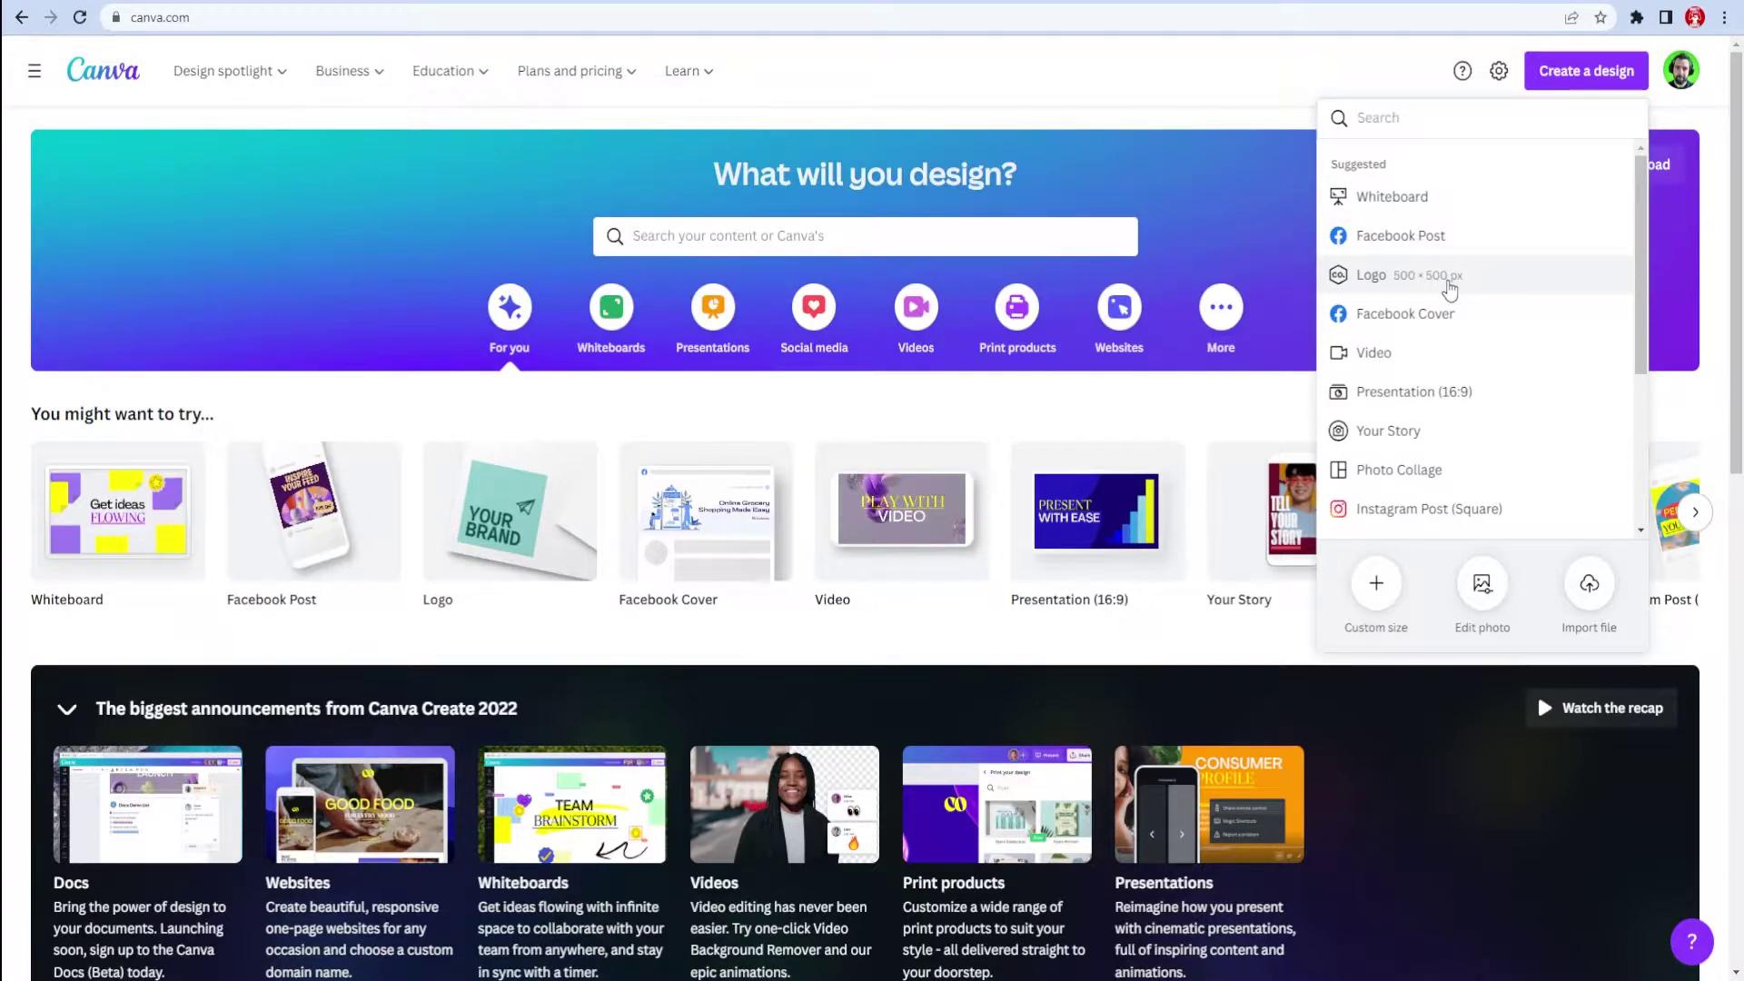
click(1449, 279)
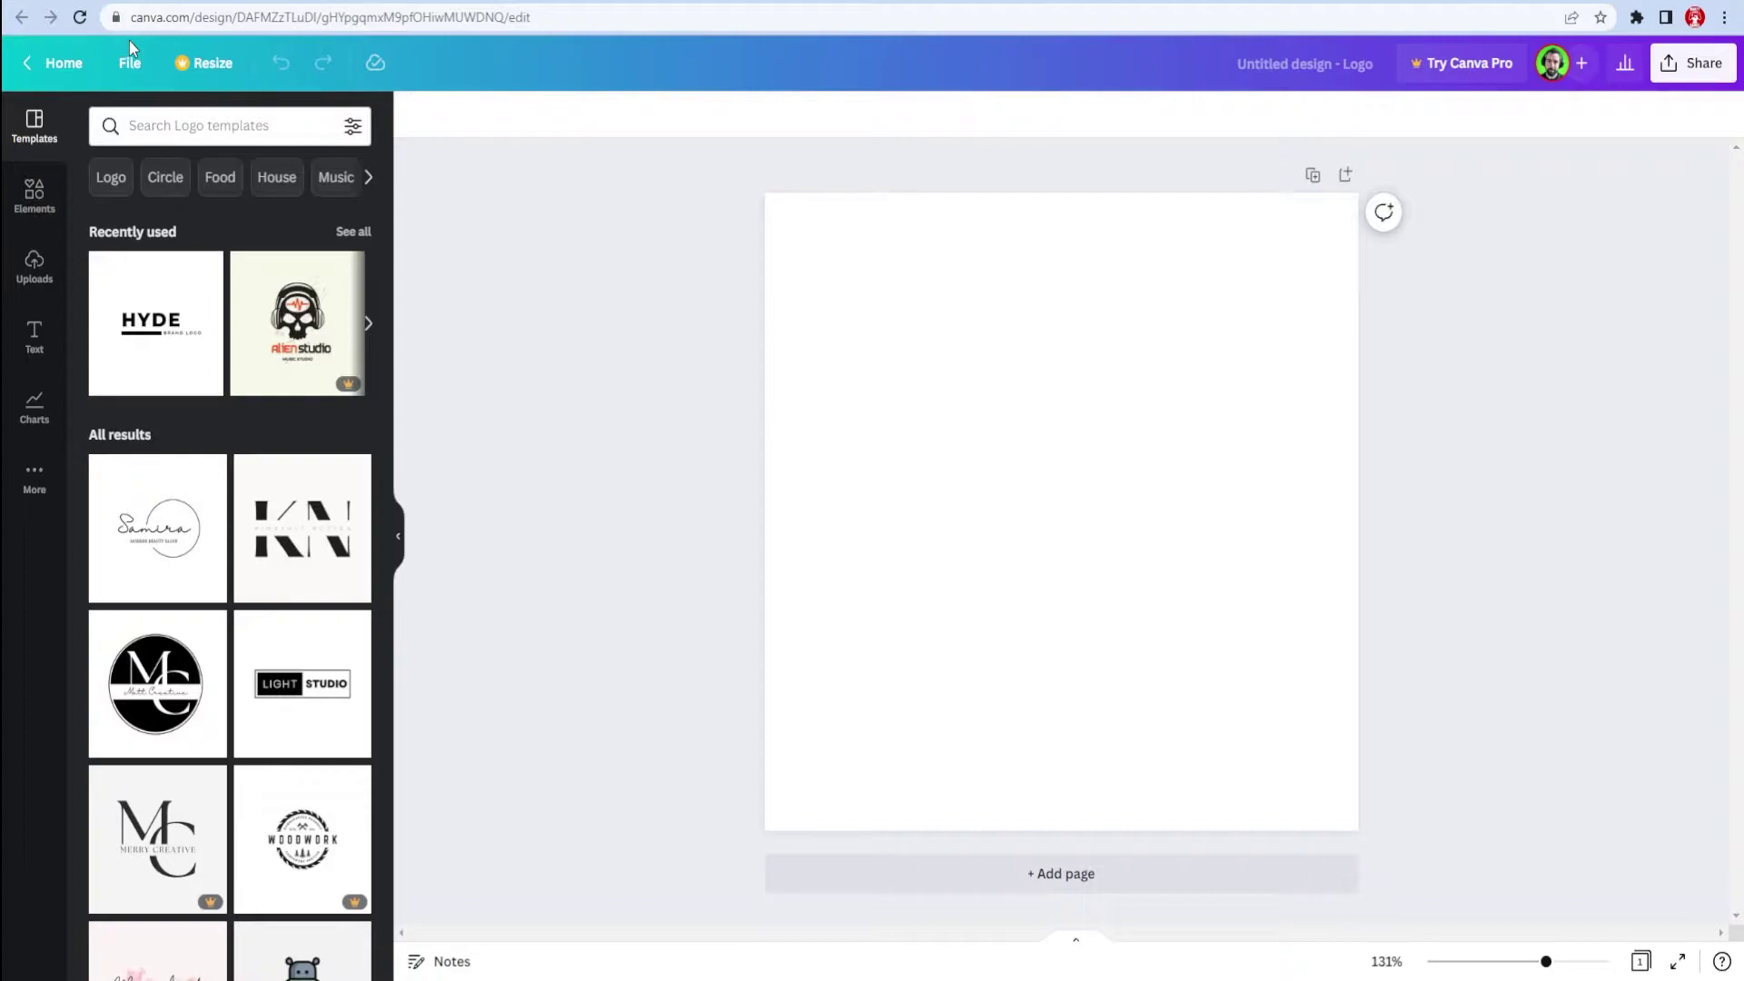
Add a text box and clear its placeholder text to write FLAMING
click(35, 337)
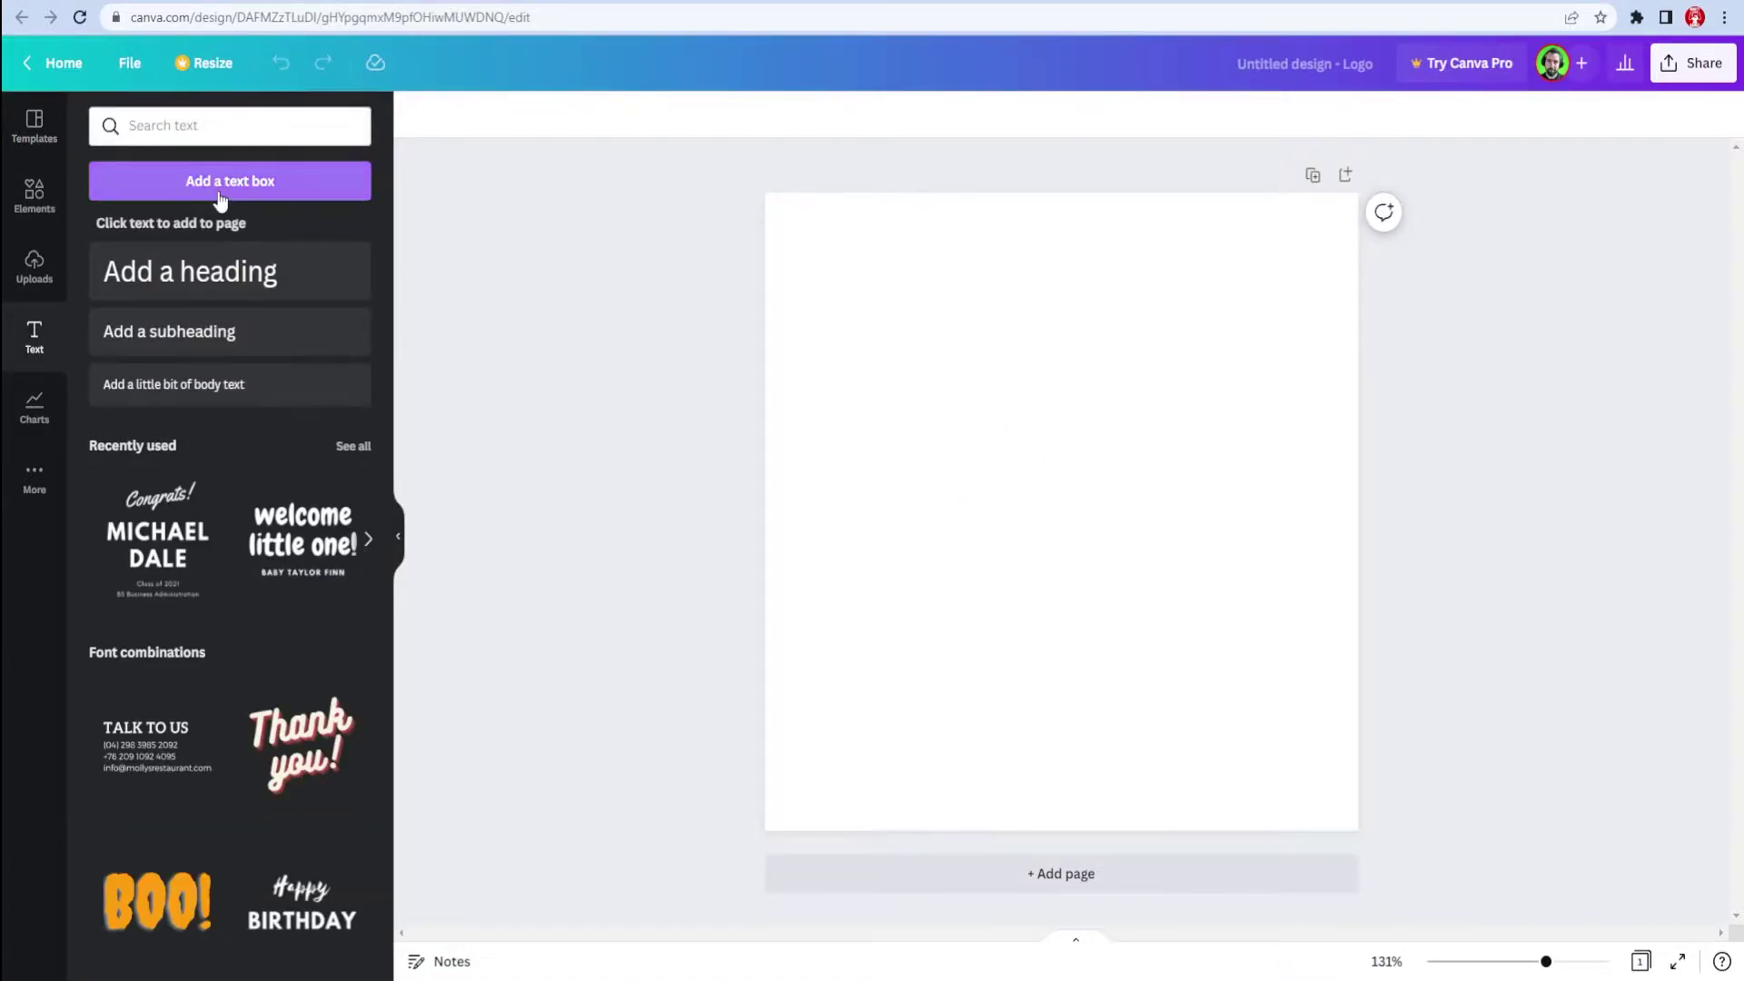
click(220, 191)
click(1084, 512)
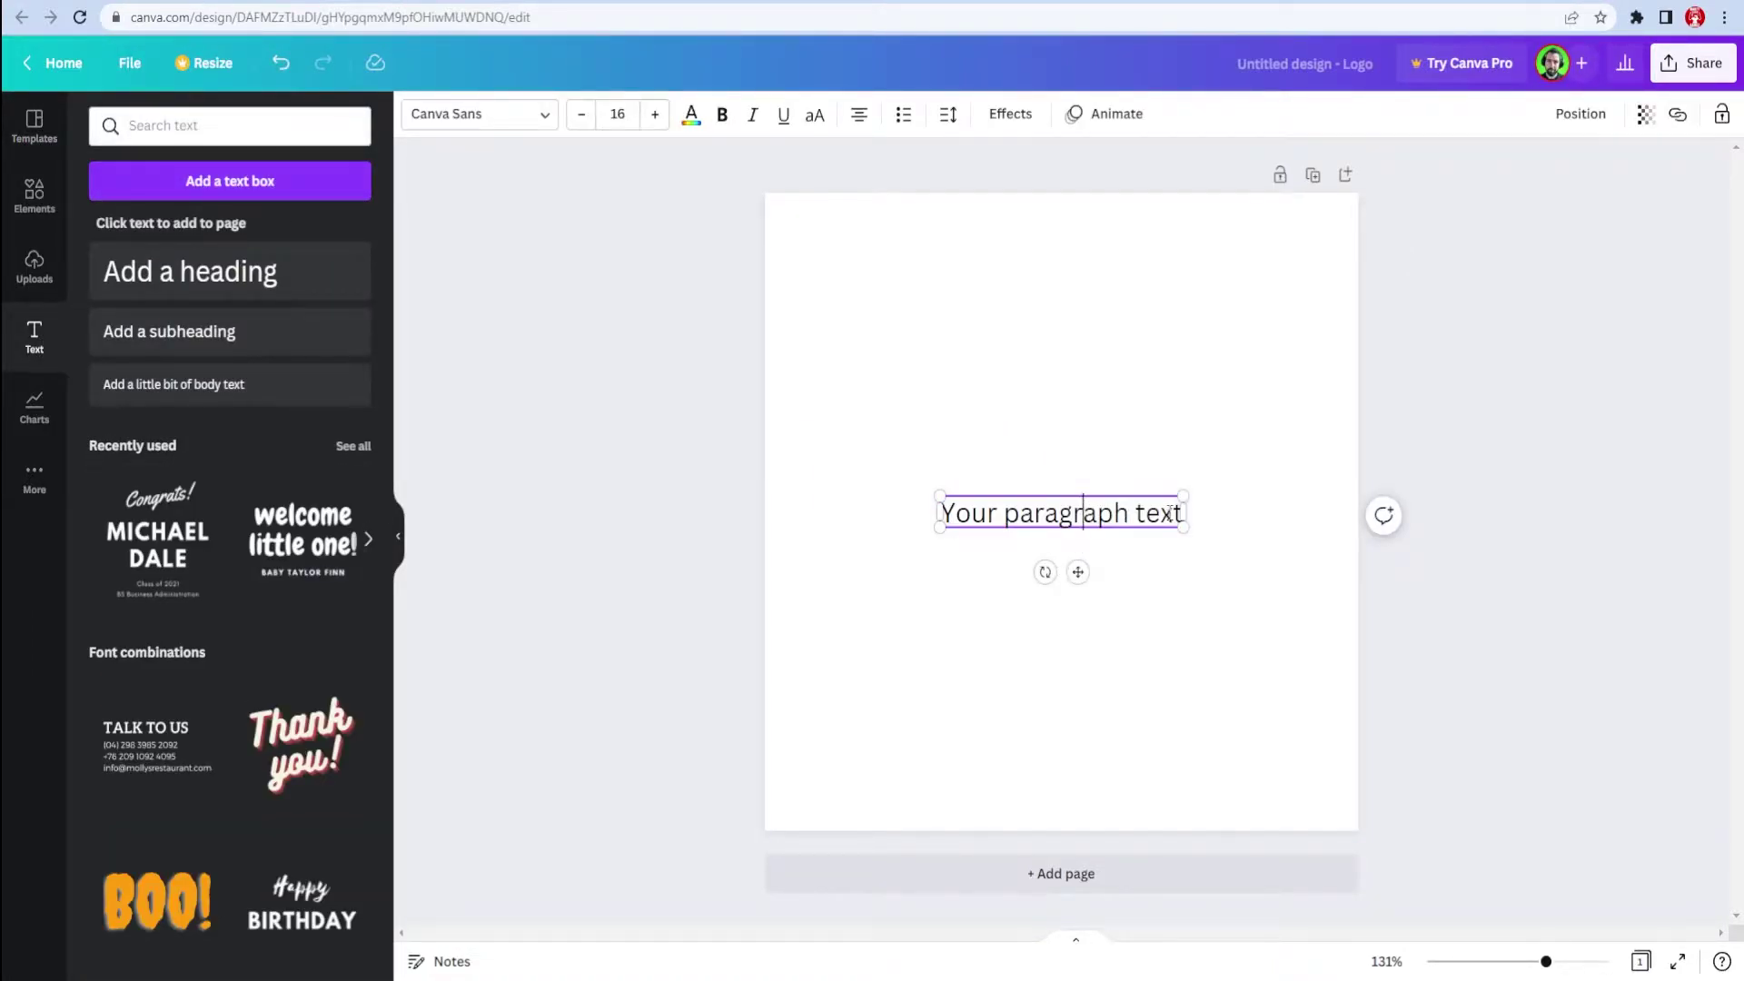
drag(1174, 513, 971, 512)
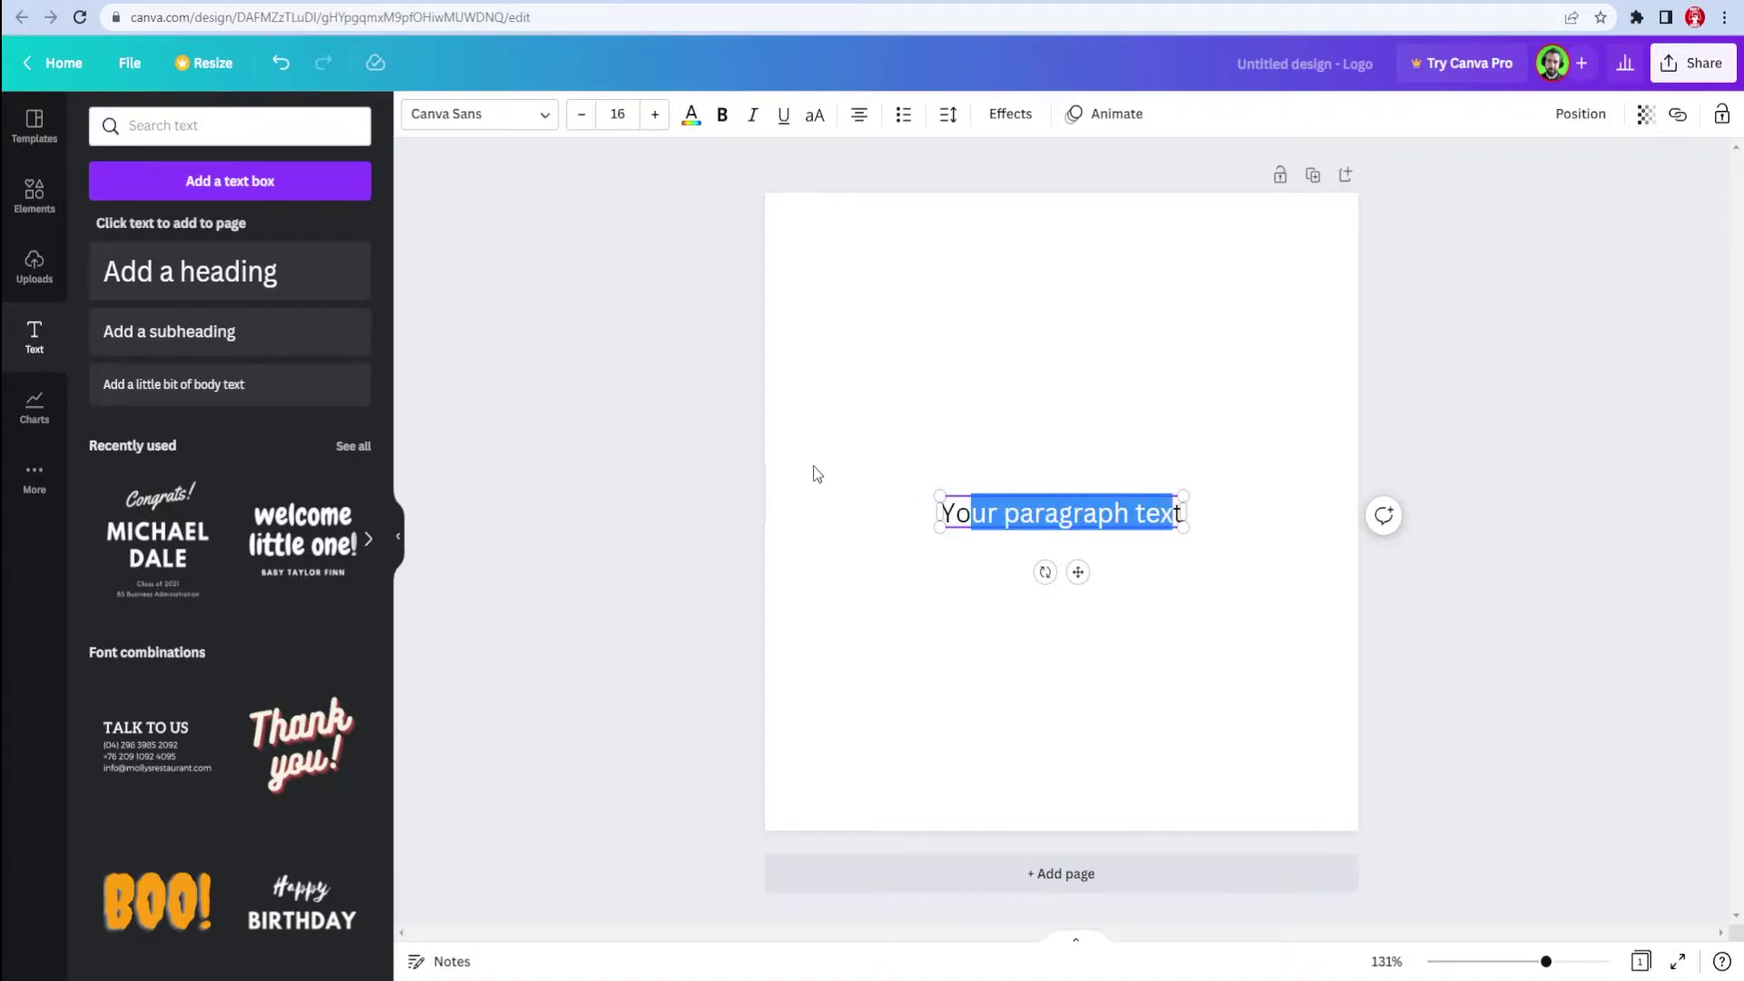
key(BackSpace)
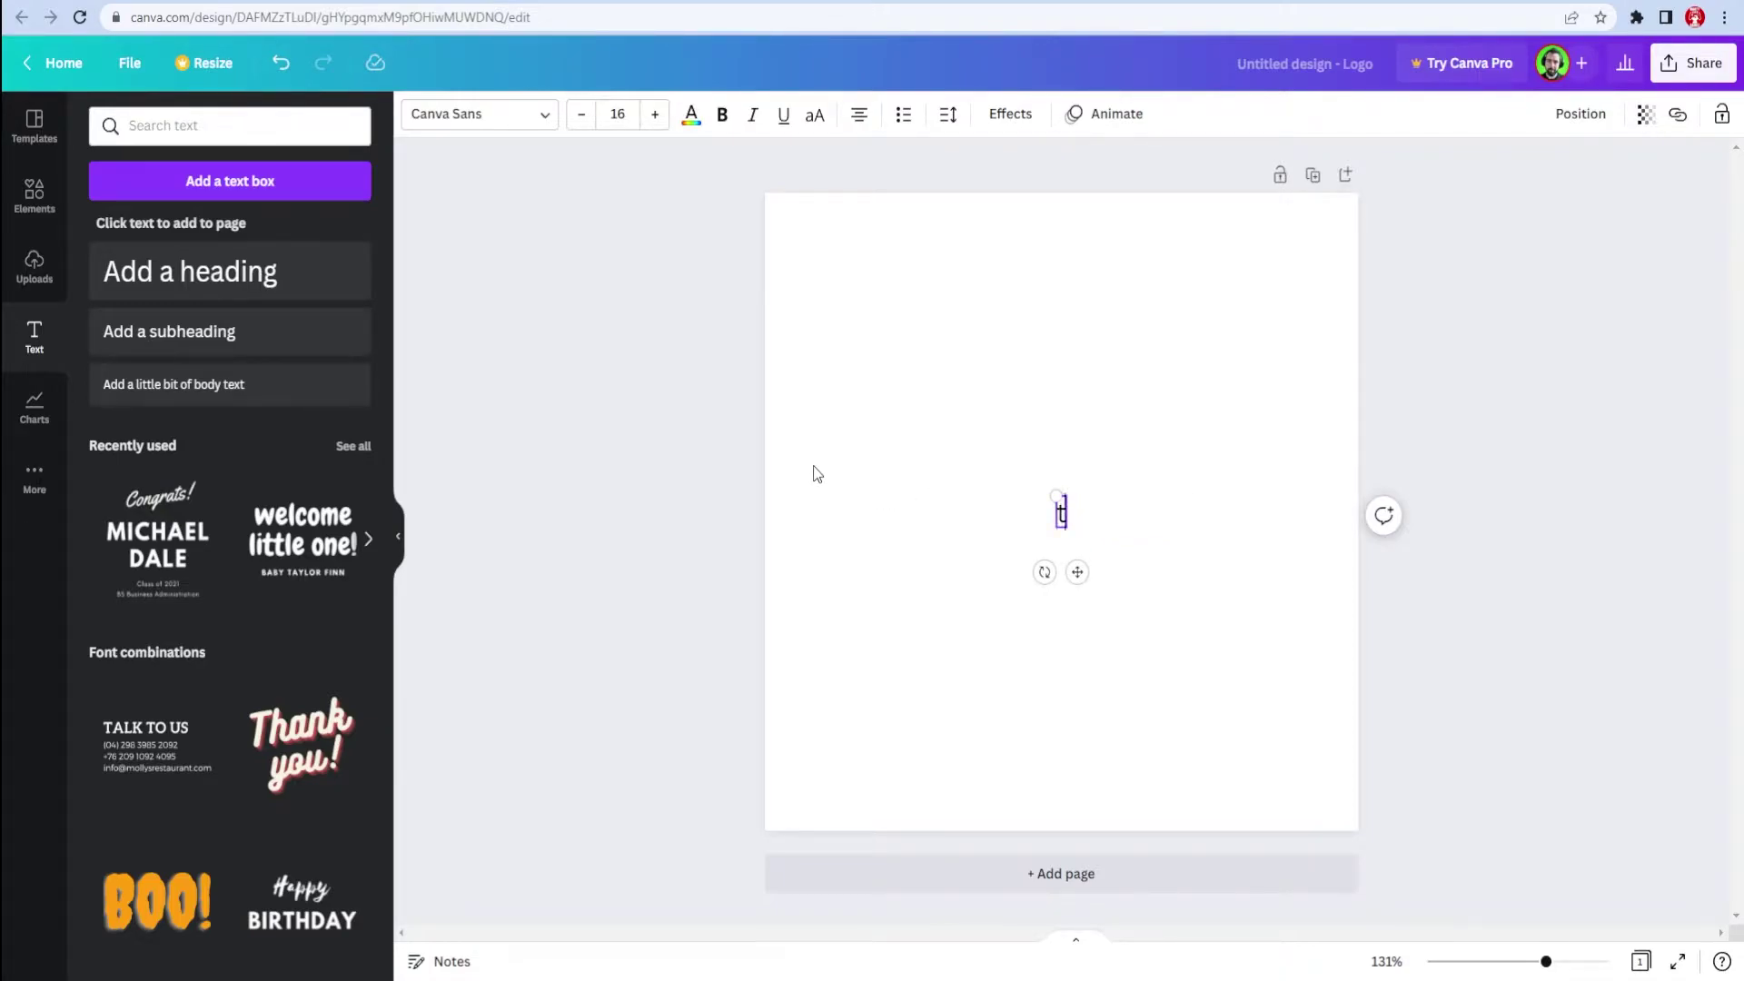
text(FLAM)
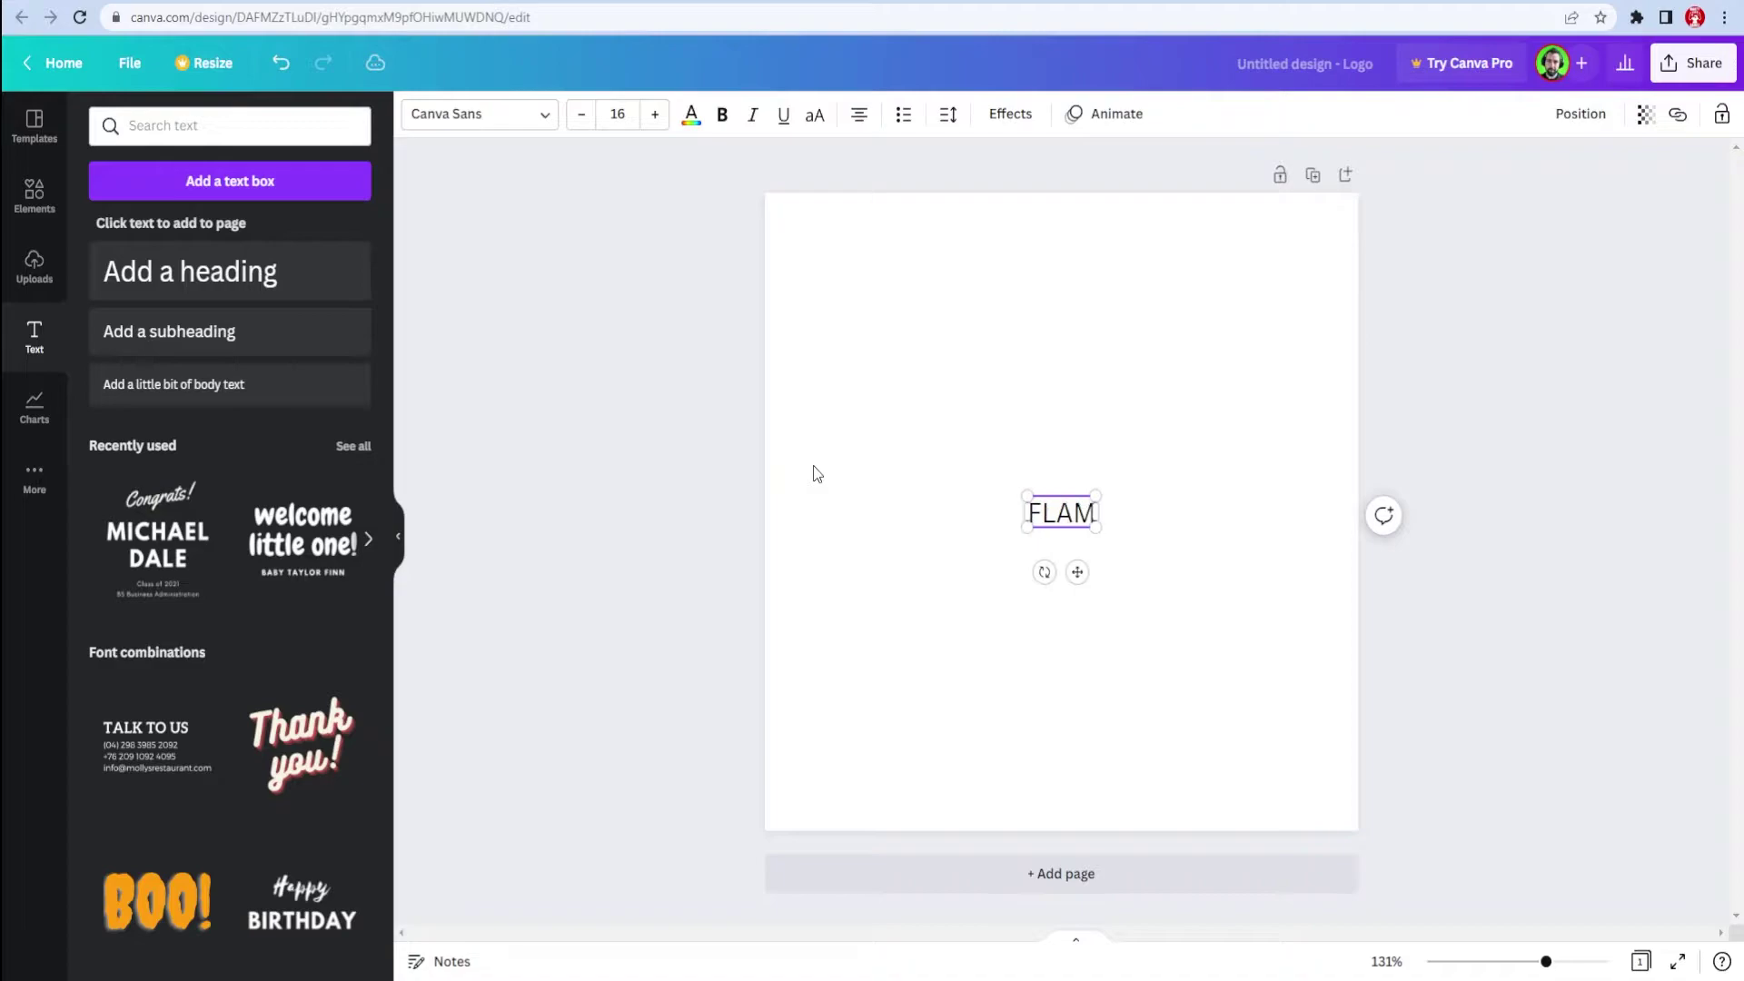
text(ING)
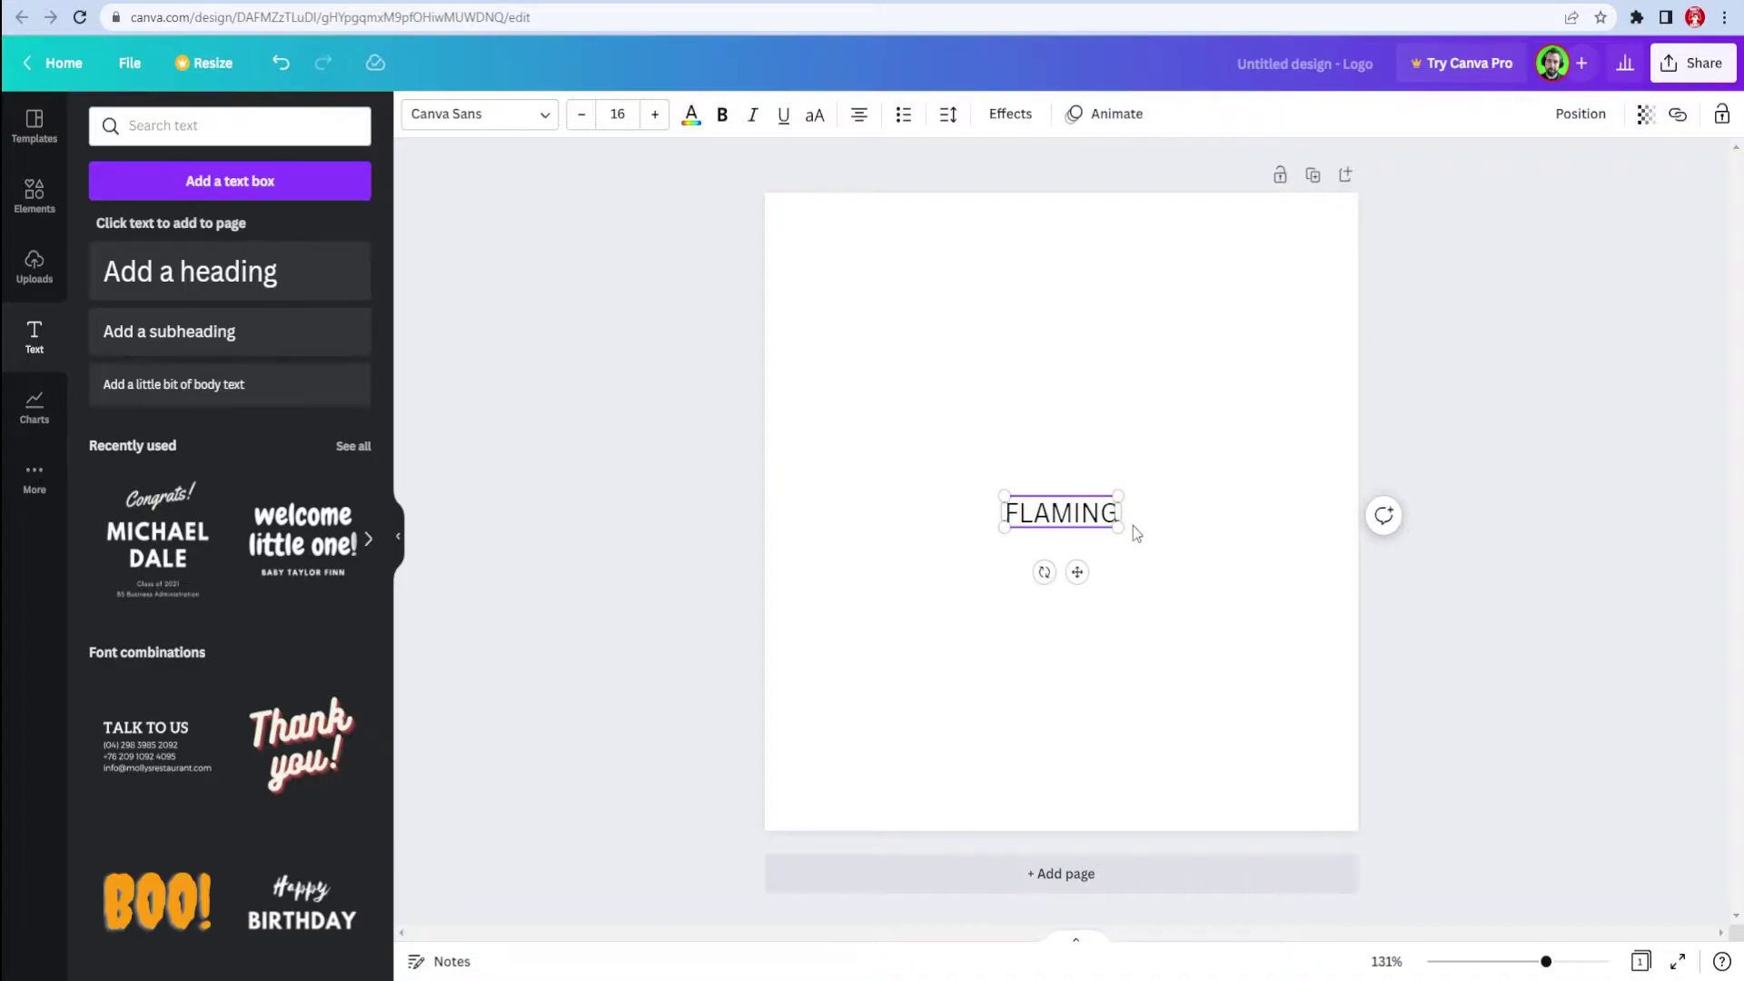
Enlarge FLAMING and place a duplicate below it to become GAMING
drag(1116, 527, 1246, 562)
click(1149, 566)
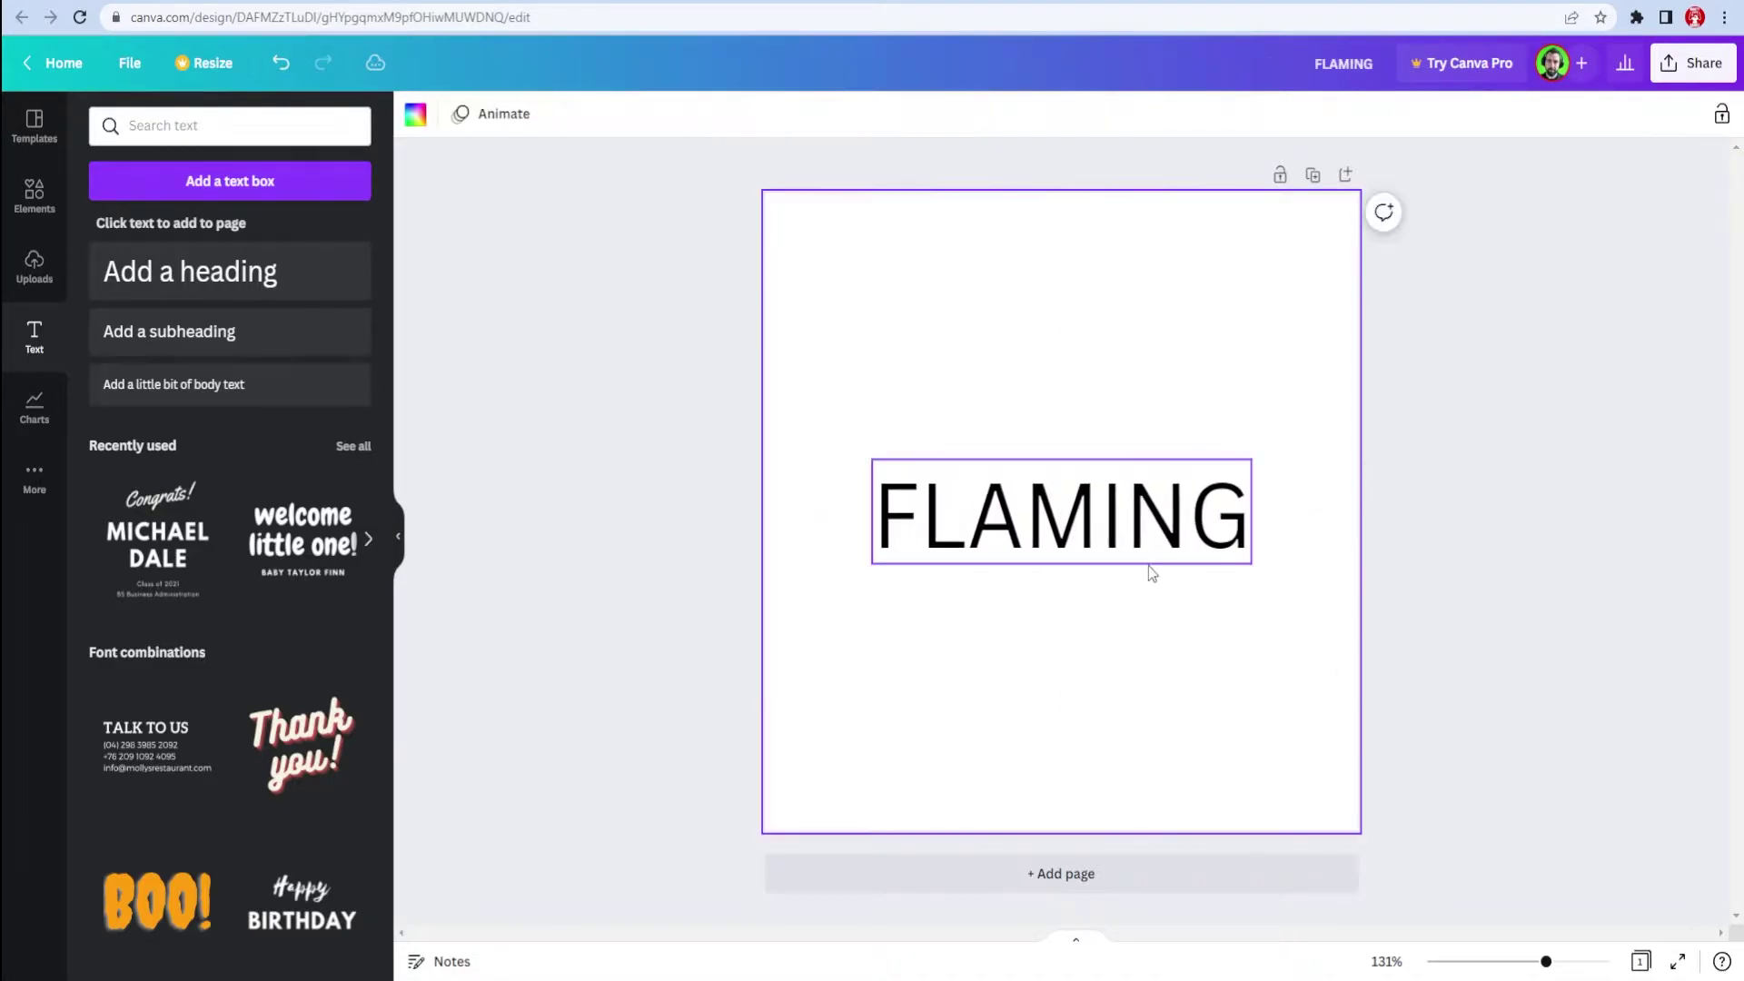
click(1140, 540)
key(ctrl+d)
drag(1140, 560, 1141, 655)
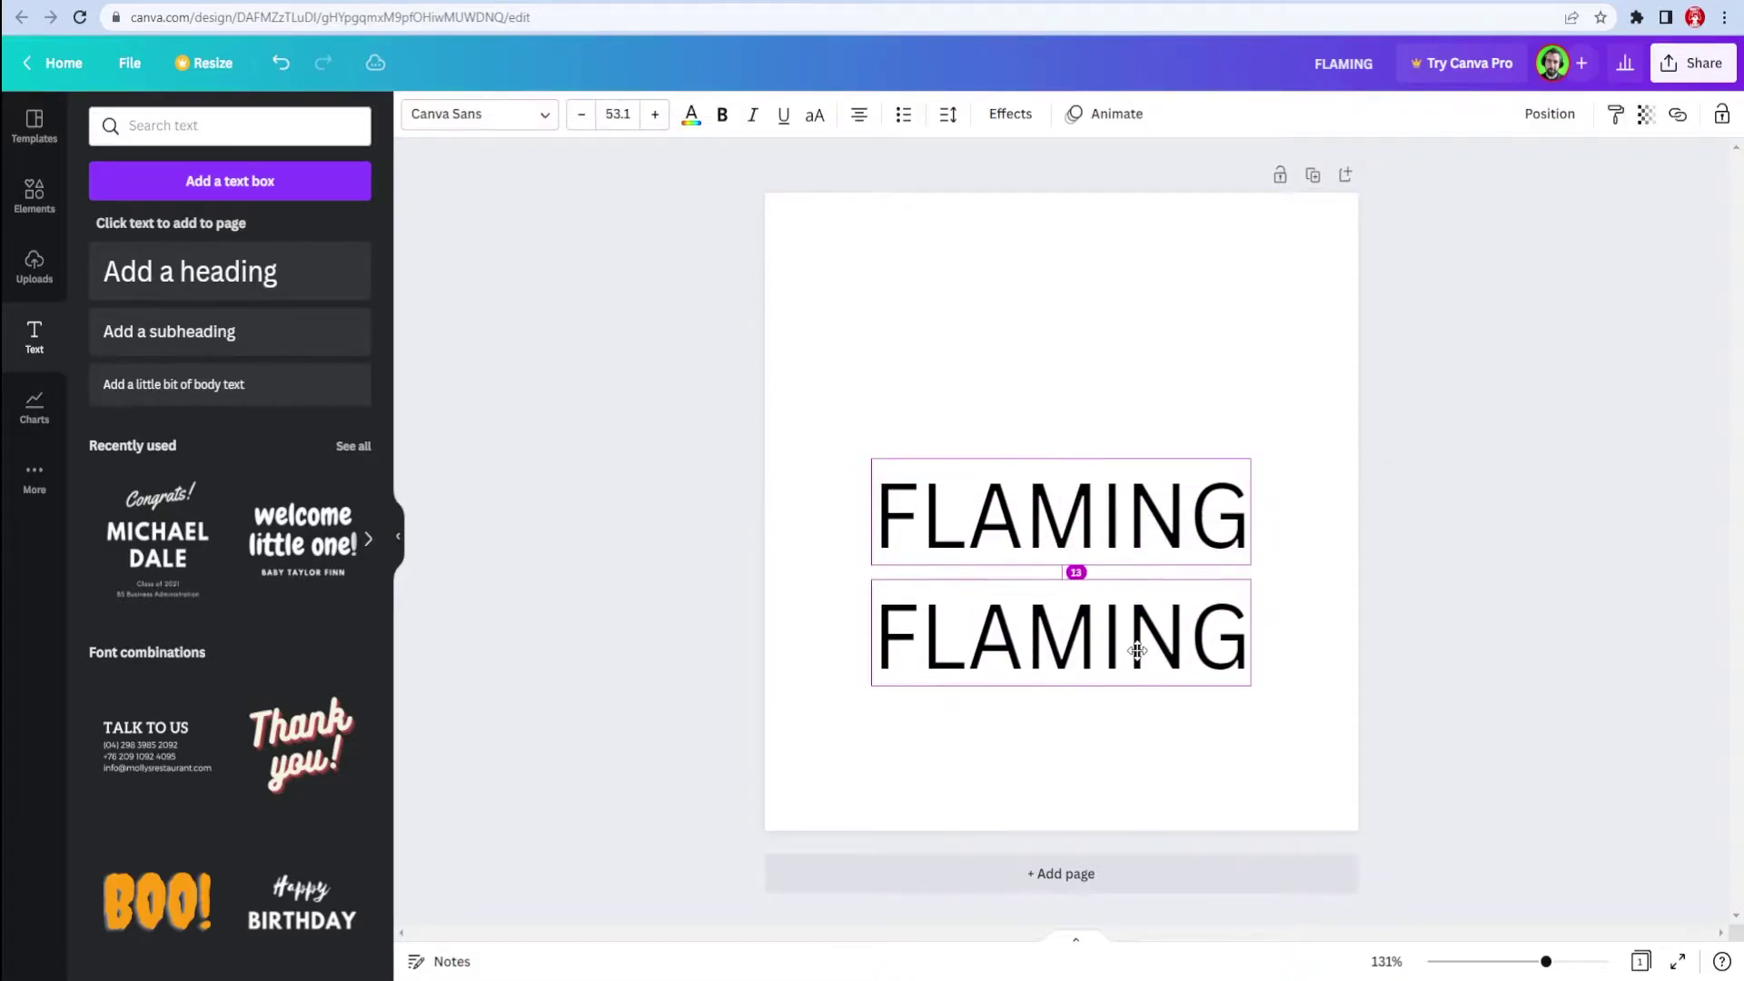
double_click(1147, 656)
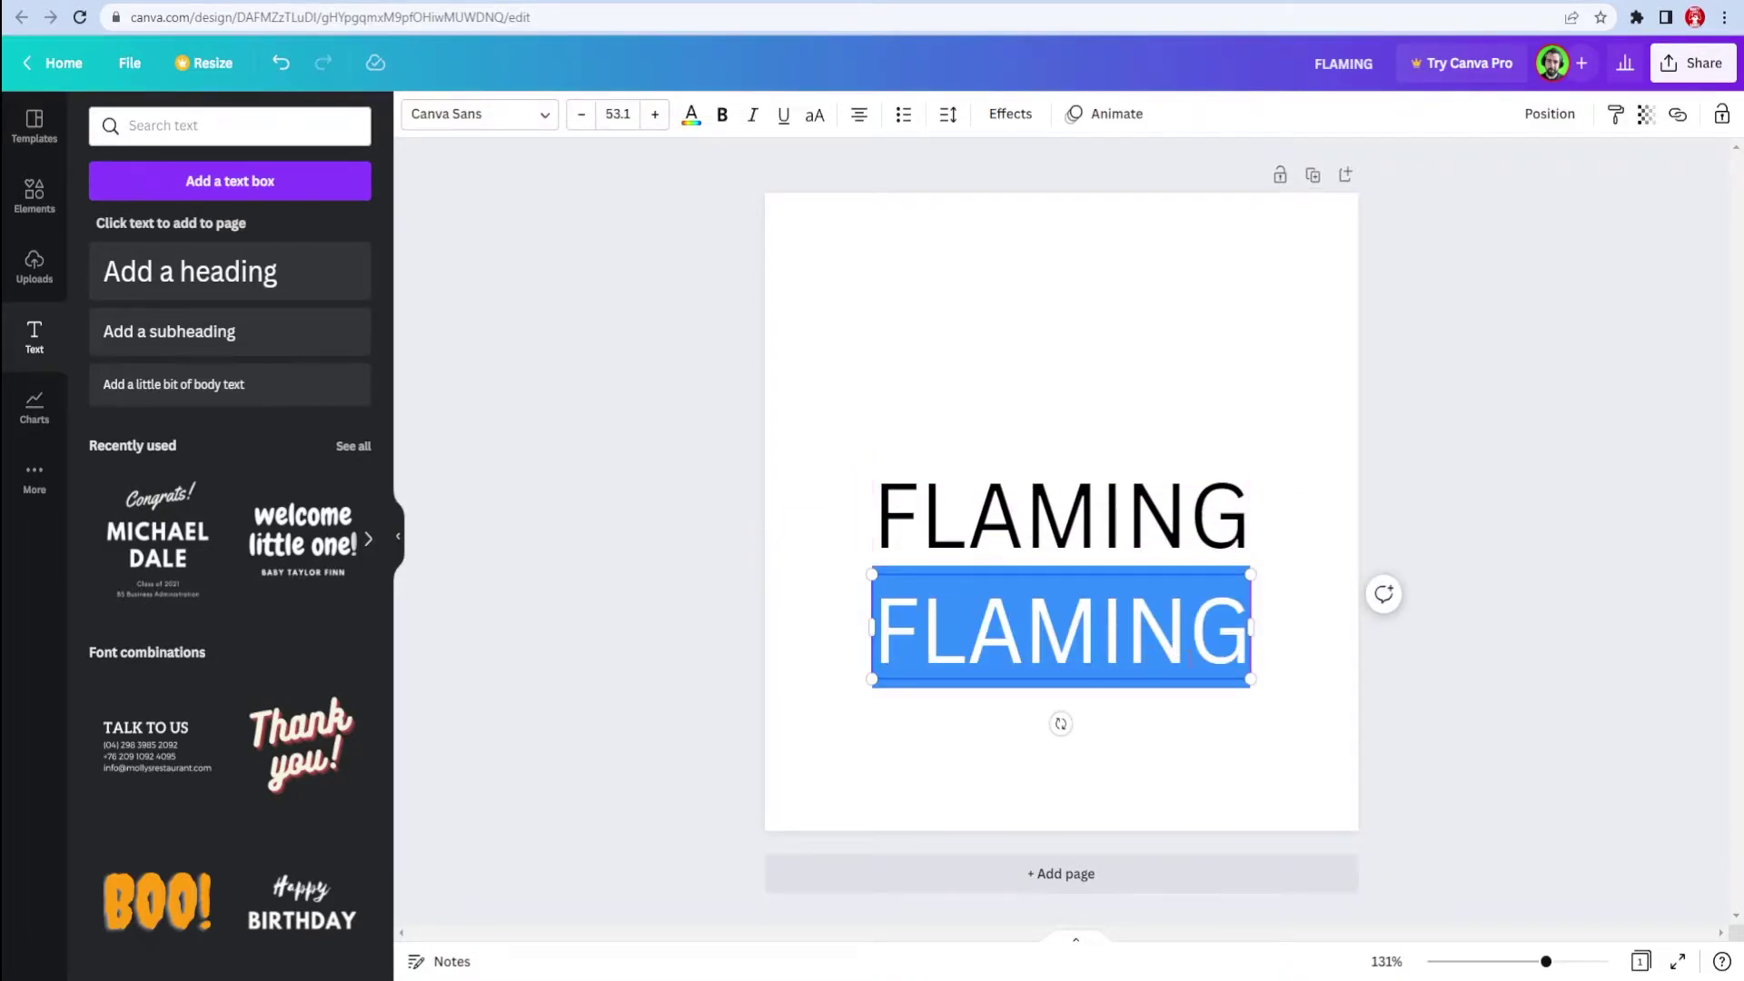
text(GAM)
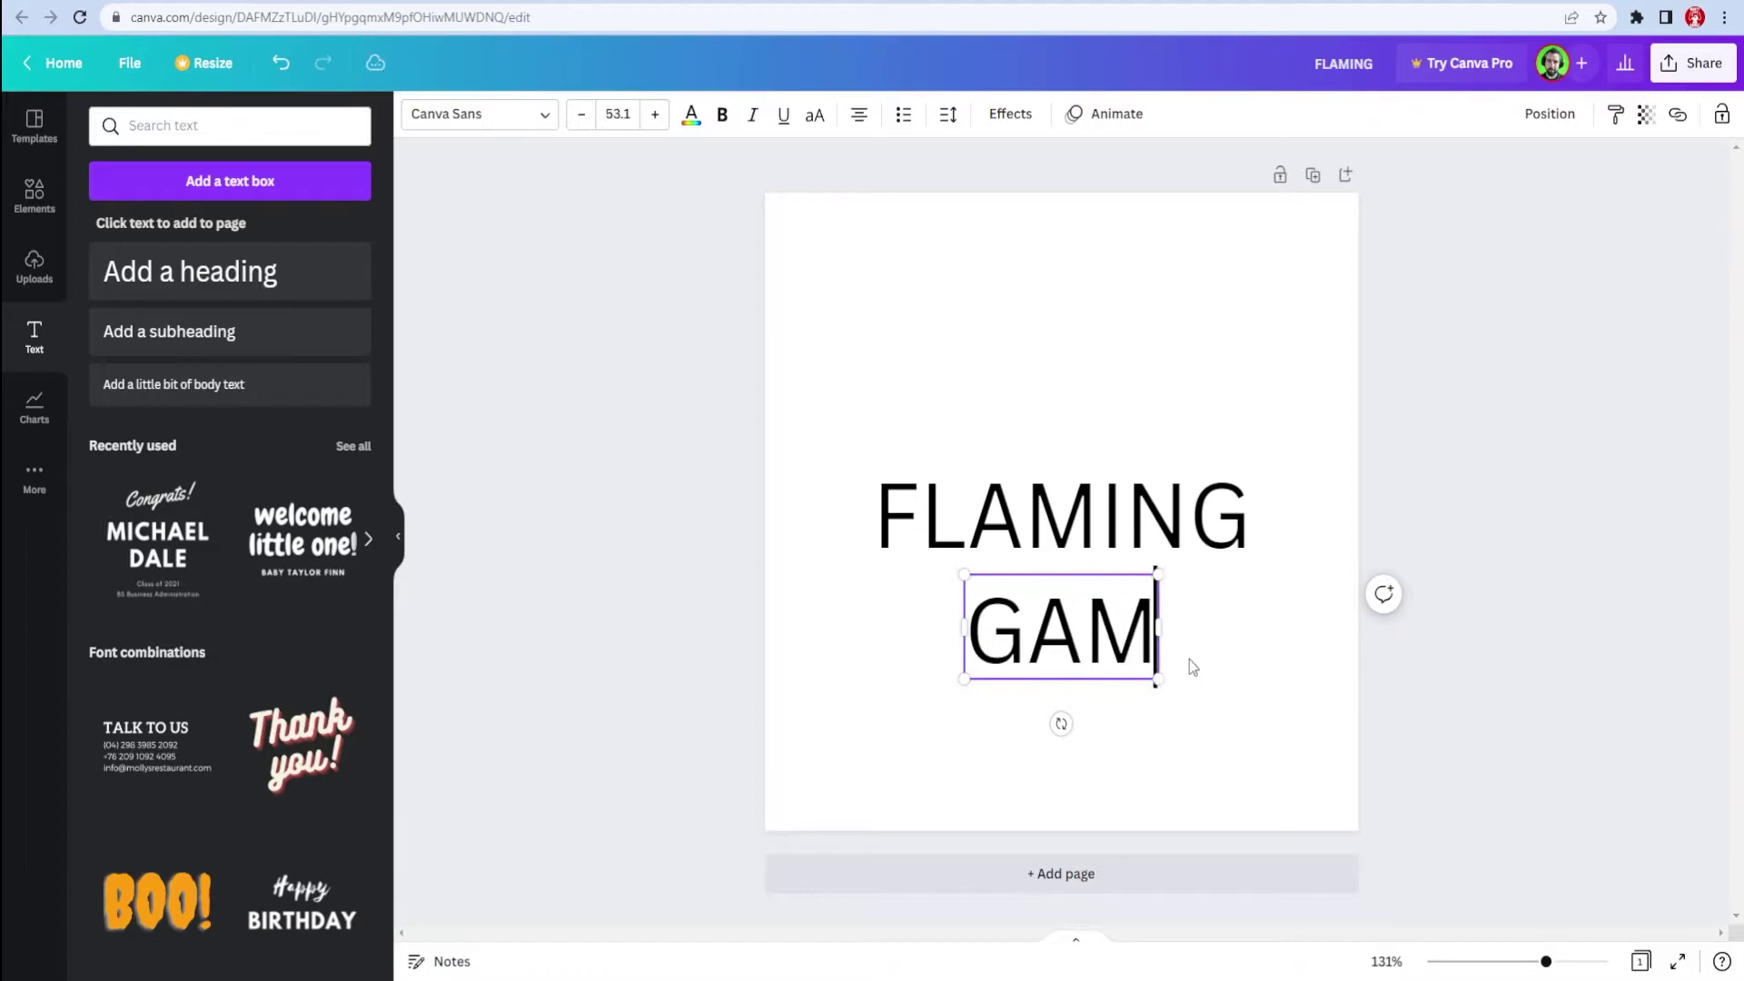
text(ING)
Make FLAMING bold Blinker and move GAMING up just beneath it
click(1063, 519)
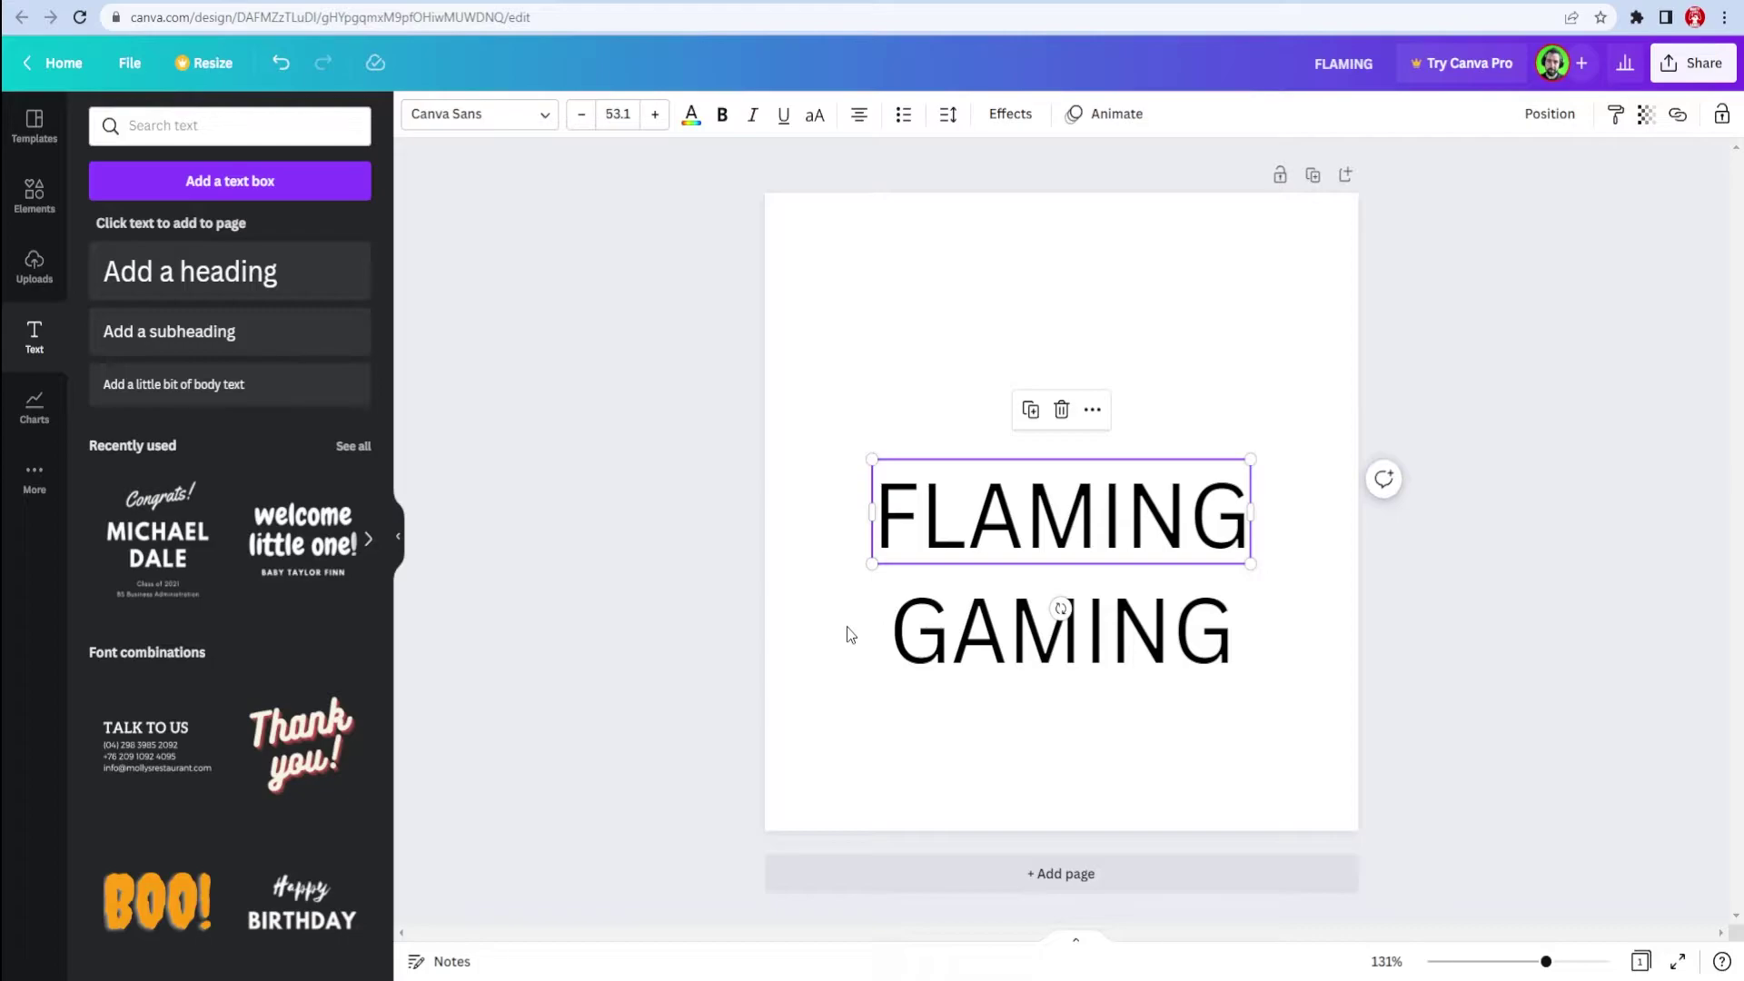
key(ctrl+b)
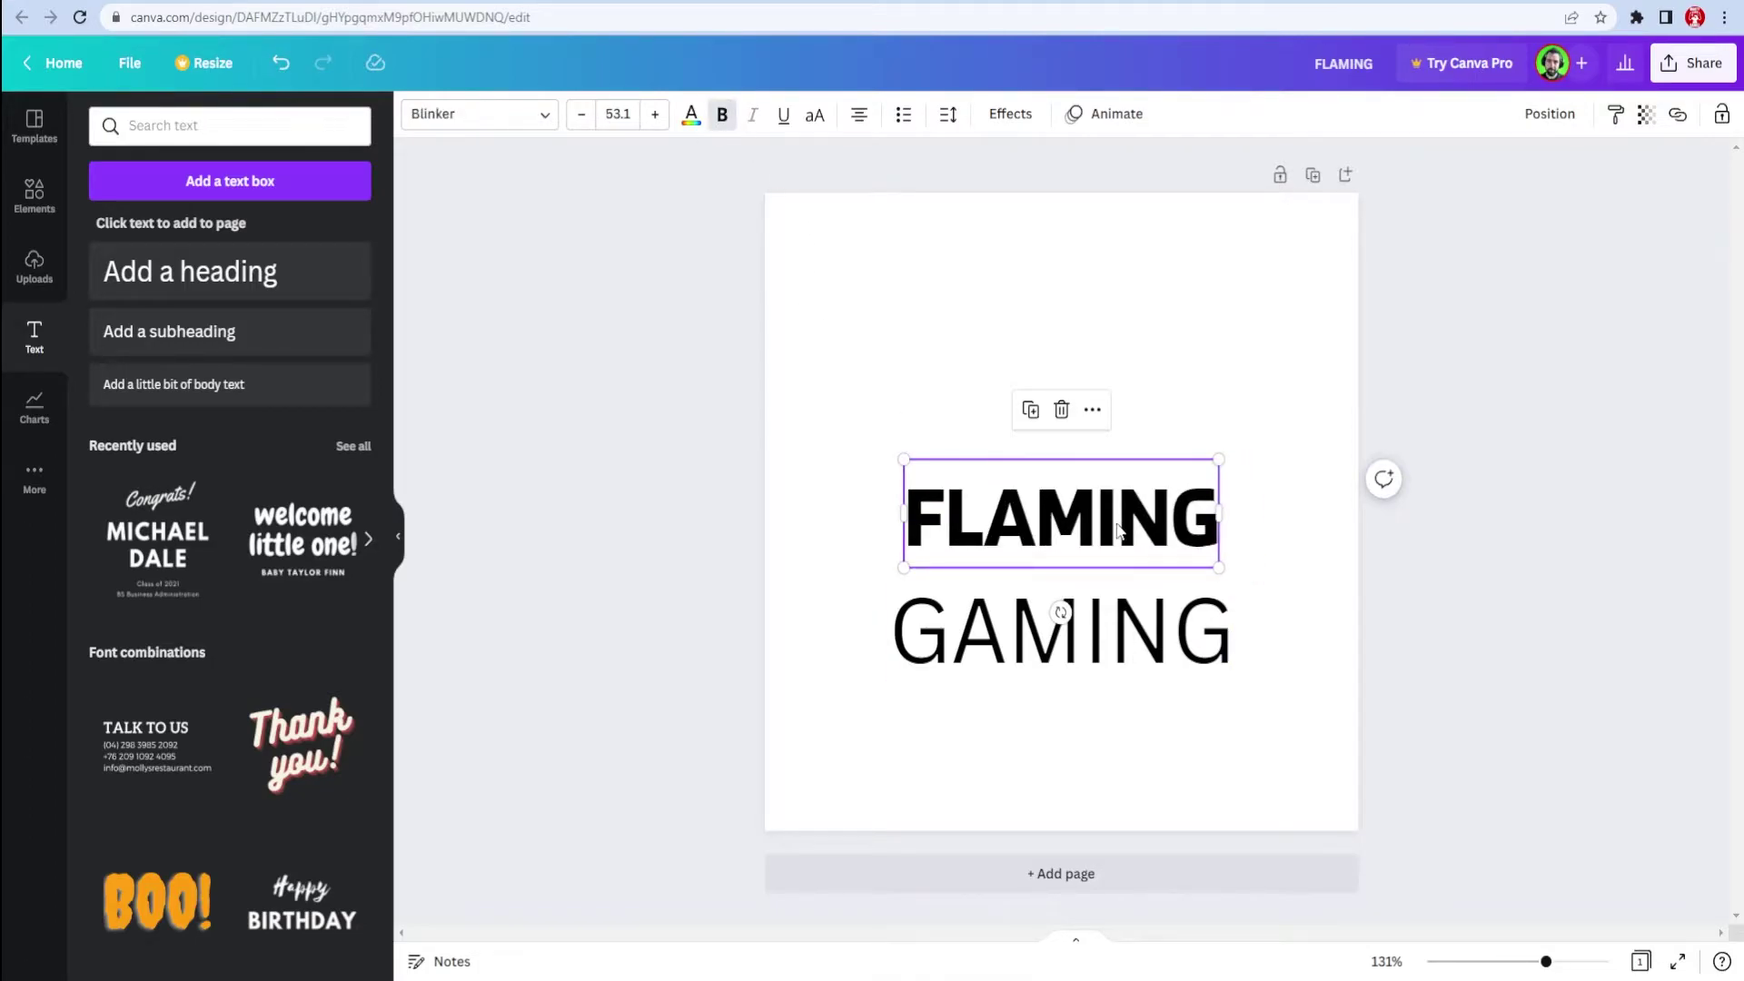
click(1077, 629)
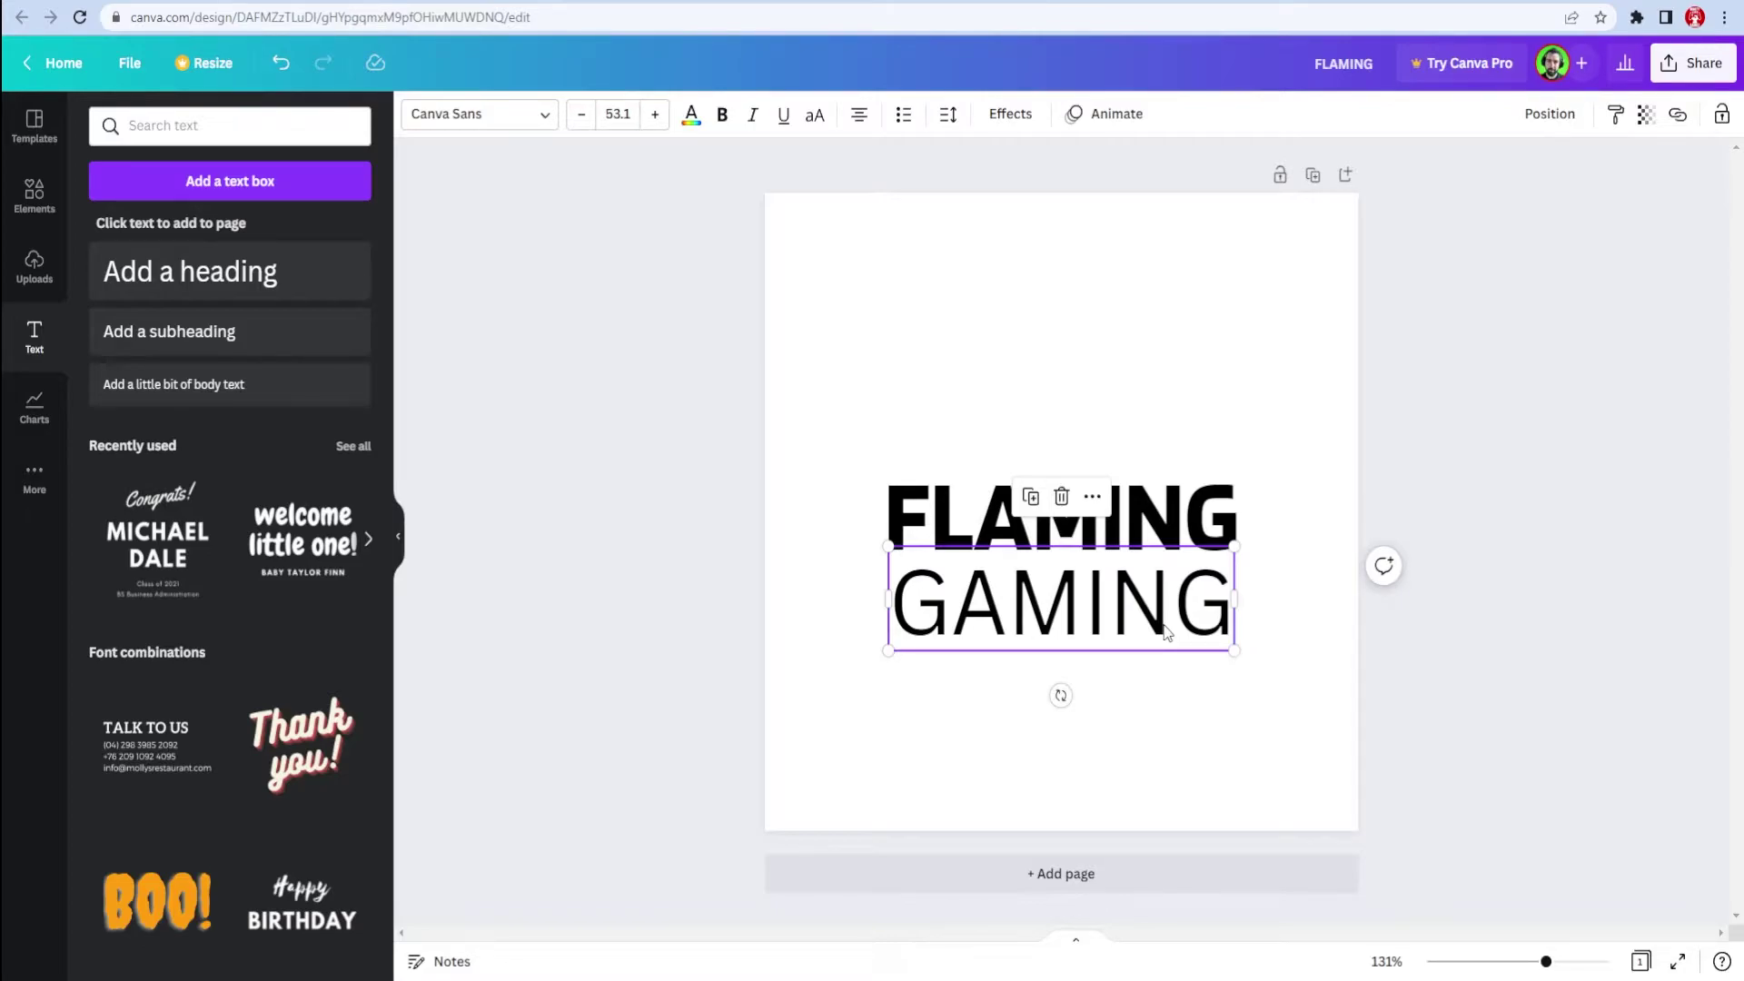
click(1261, 707)
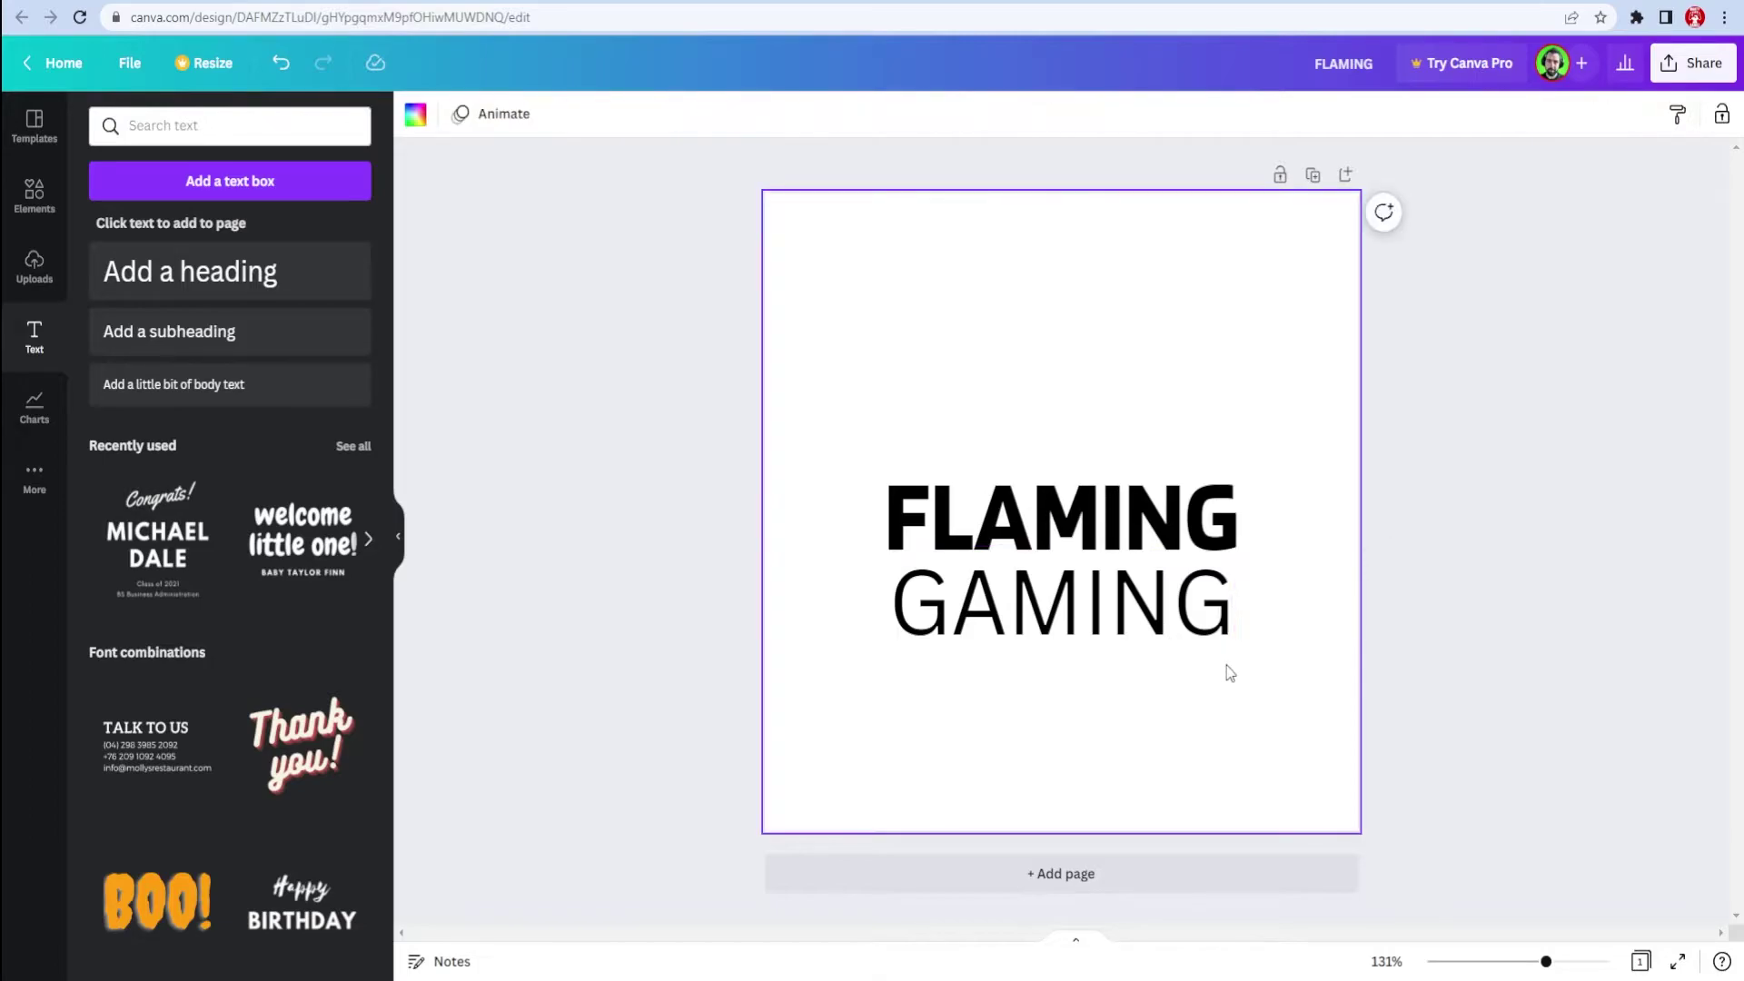
Add the recently used flame graphic, shrunk to a small icon above FLAMING
click(35, 196)
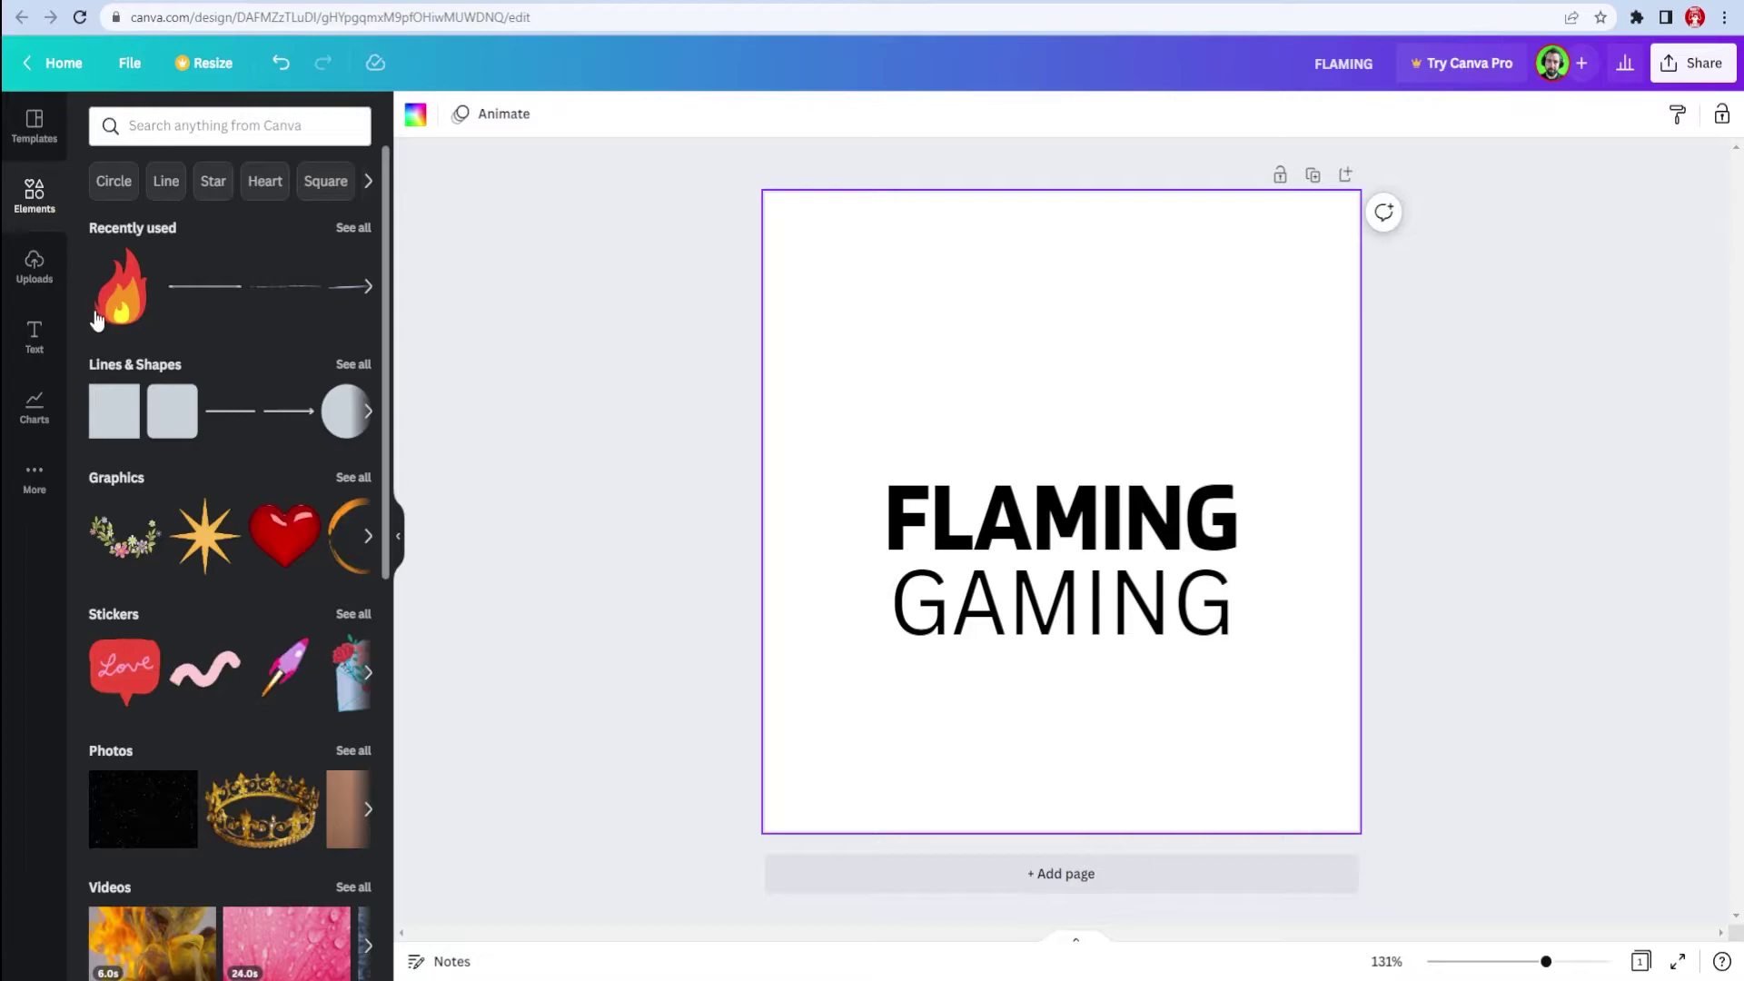
mouse_move(121, 290)
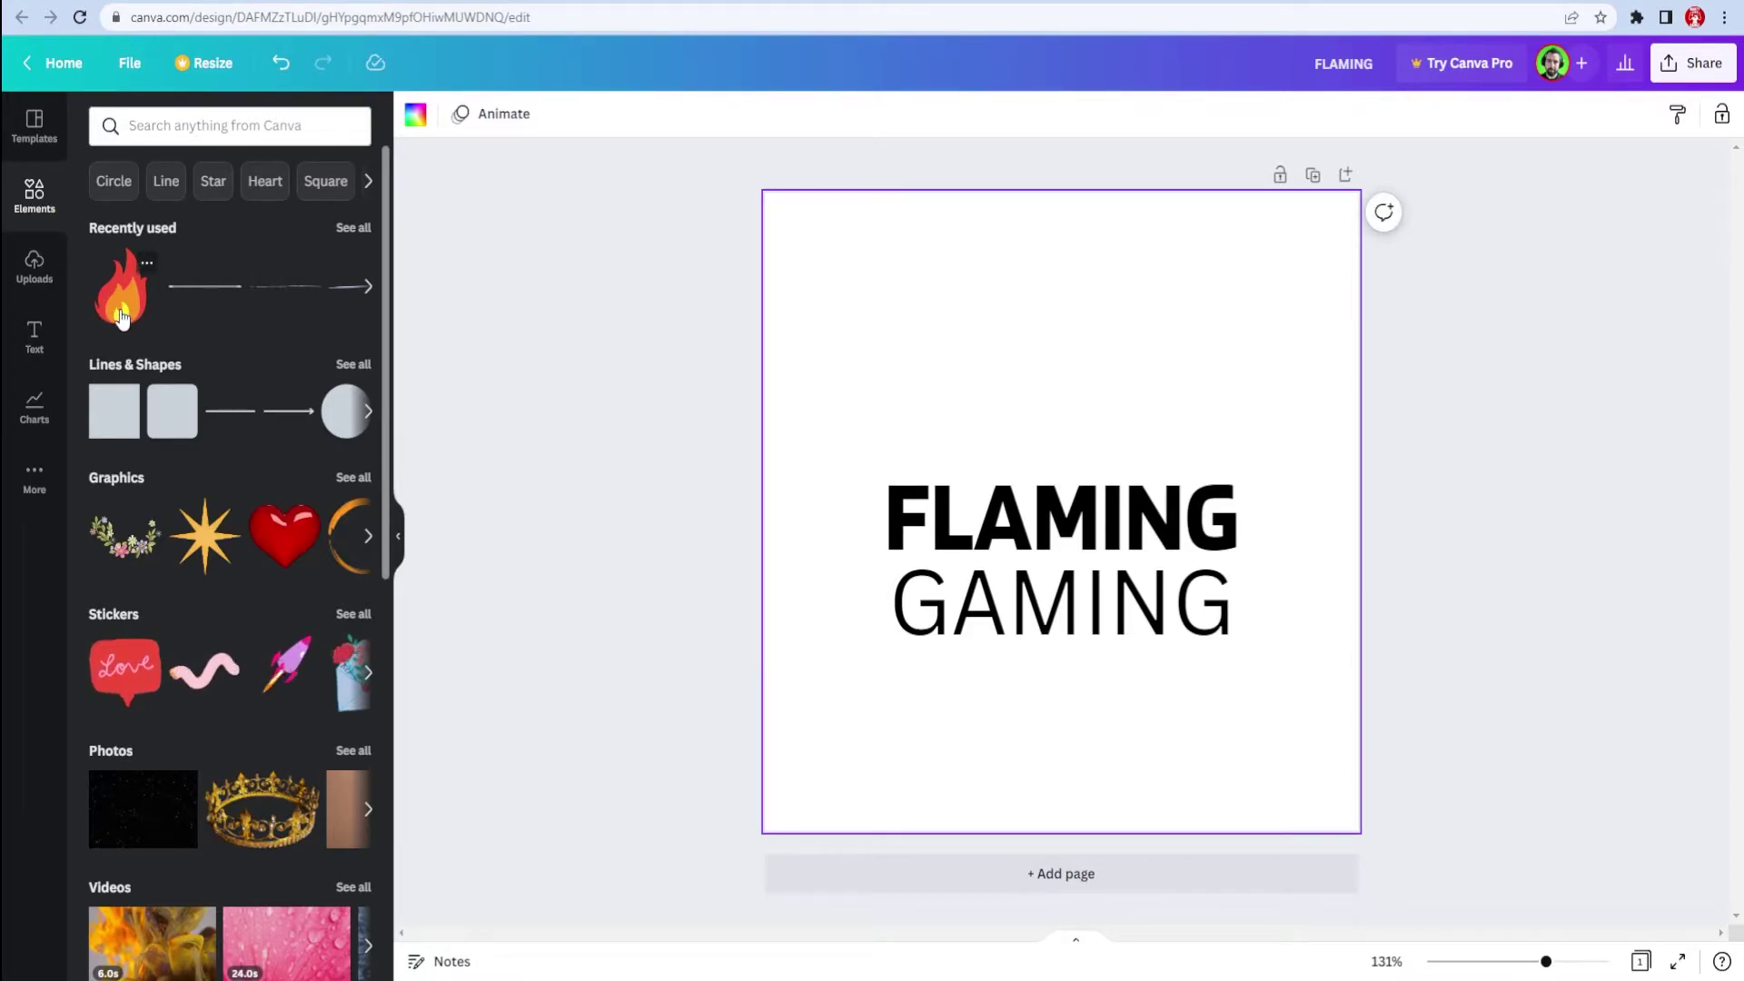
click(120, 313)
drag(1060, 511, 1125, 348)
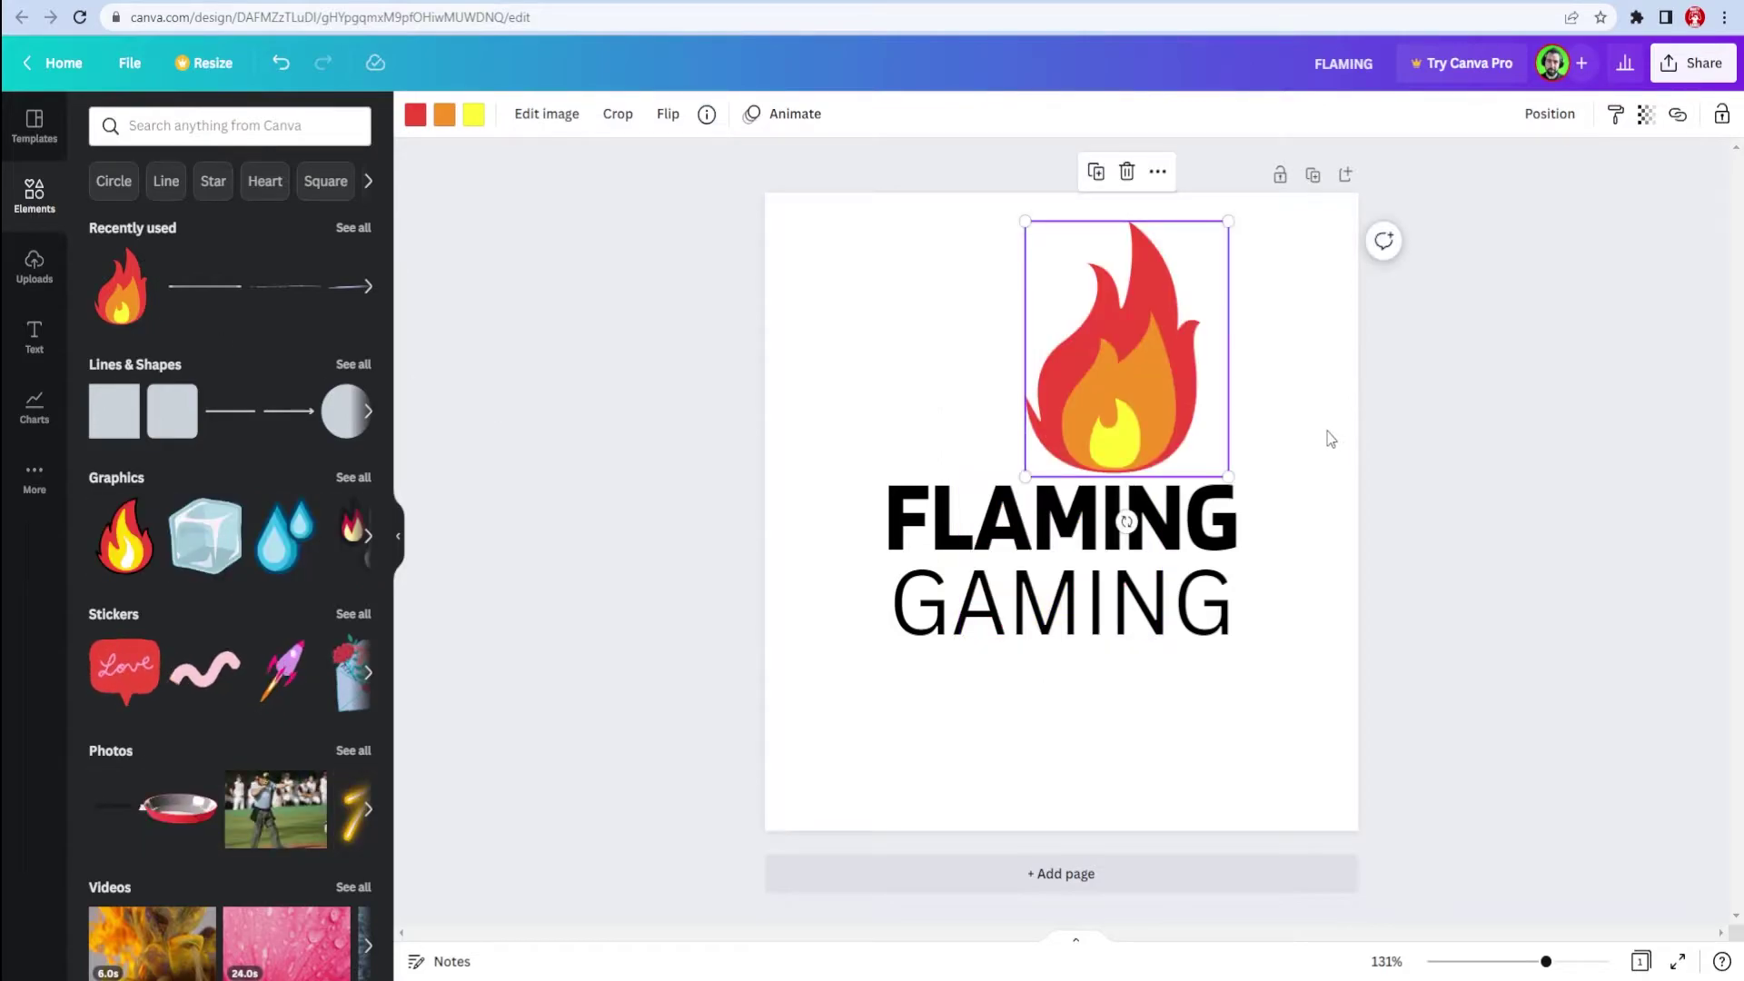
drag(1230, 223, 1198, 297)
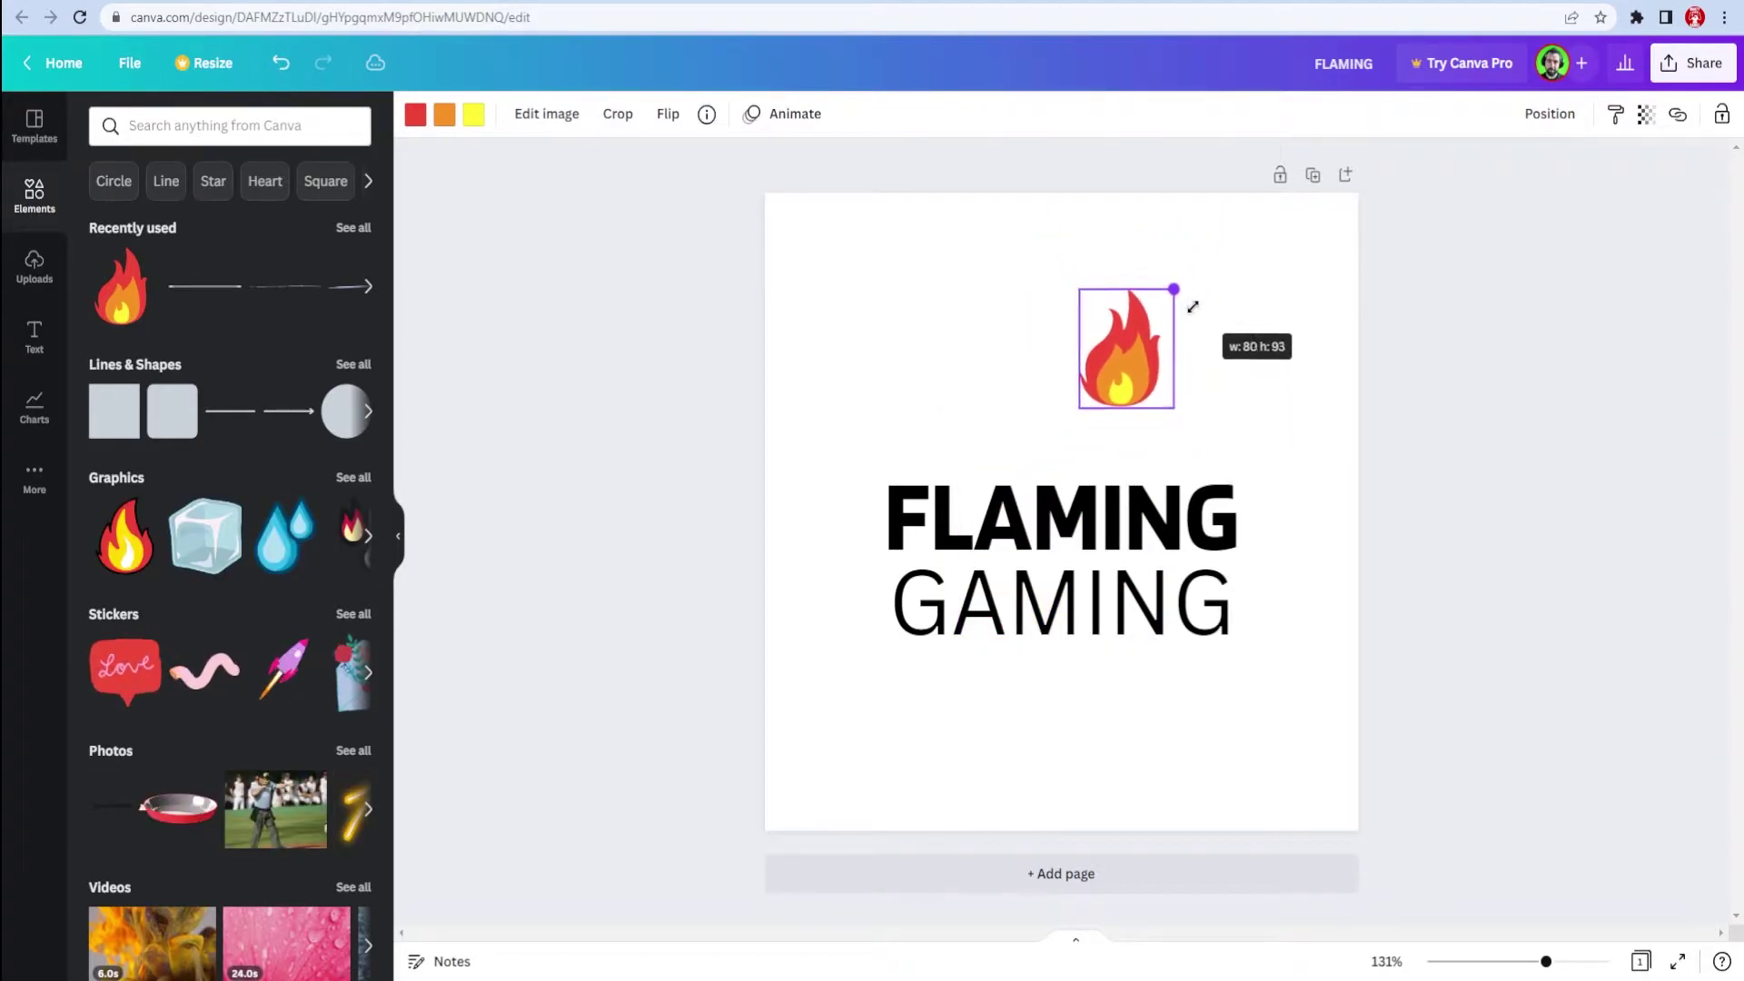
mouse_move(1197, 298)
mouse_down()
mouse_move(1161, 309)
mouse_move(1118, 466)
mouse_up()
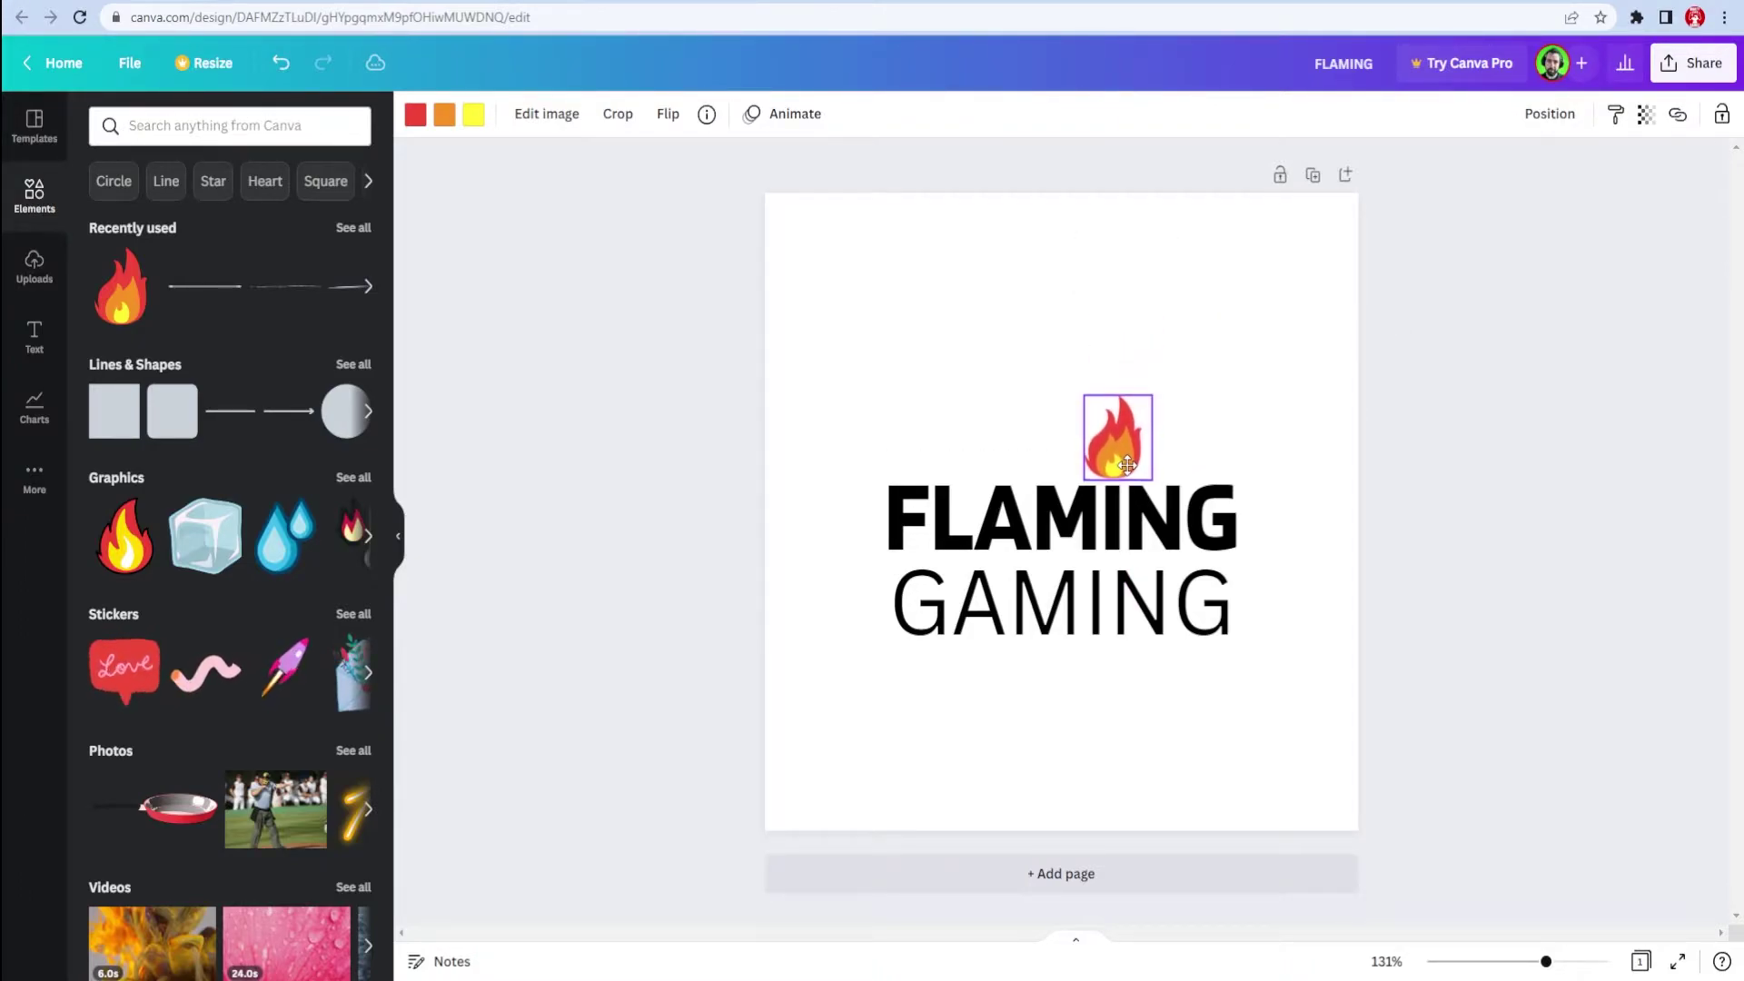
Nudge GAMING up closer beneath FLAMING
click(1277, 443)
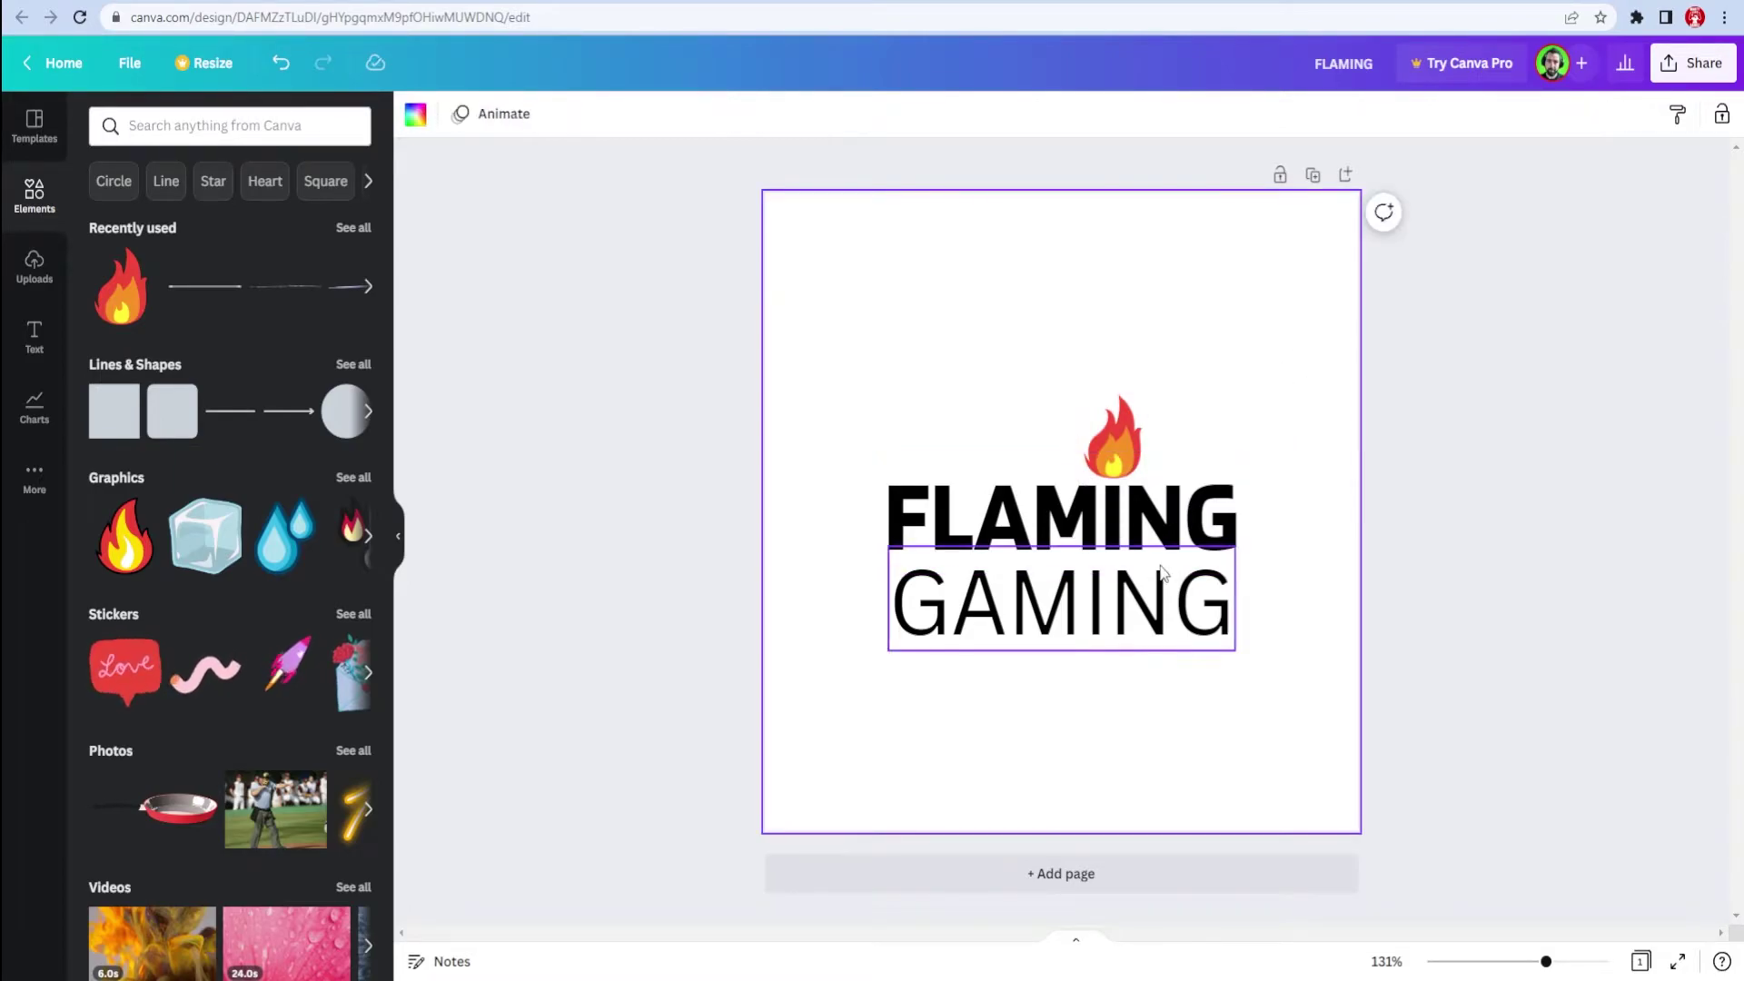
drag(1096, 615, 1089, 600)
click(1332, 691)
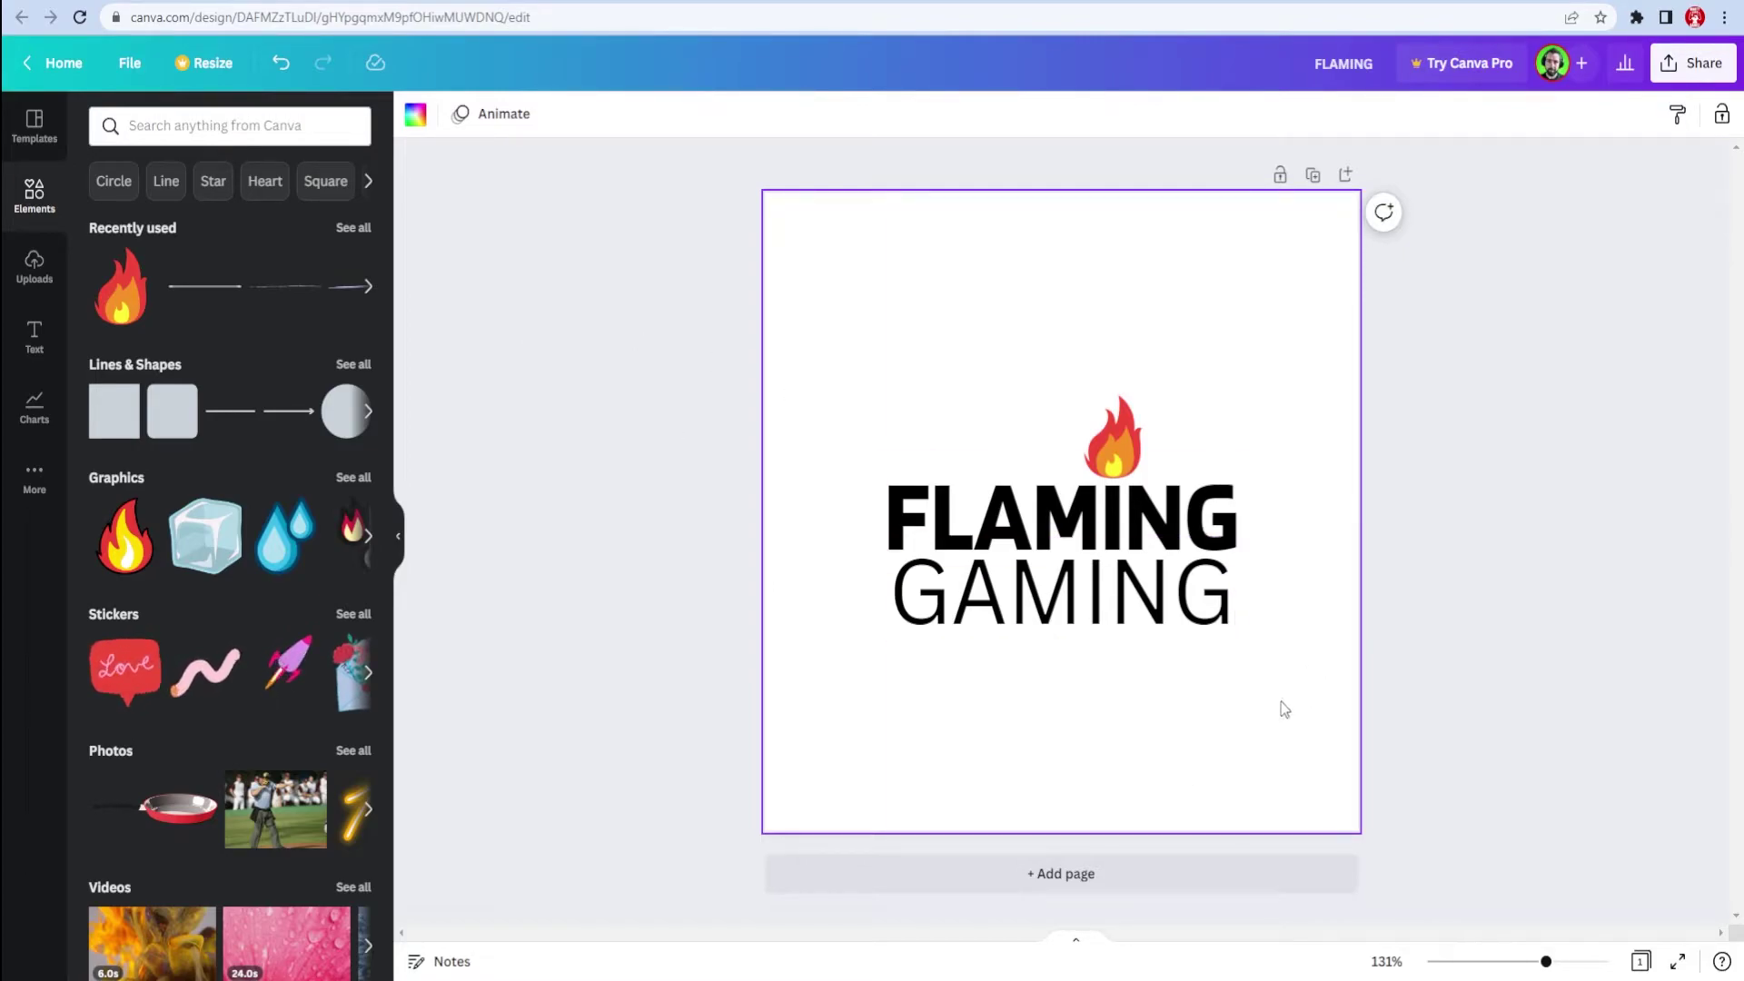
Move the flame, FLAMING and GAMING up together and scale the group larger
drag(1281, 710, 837, 363)
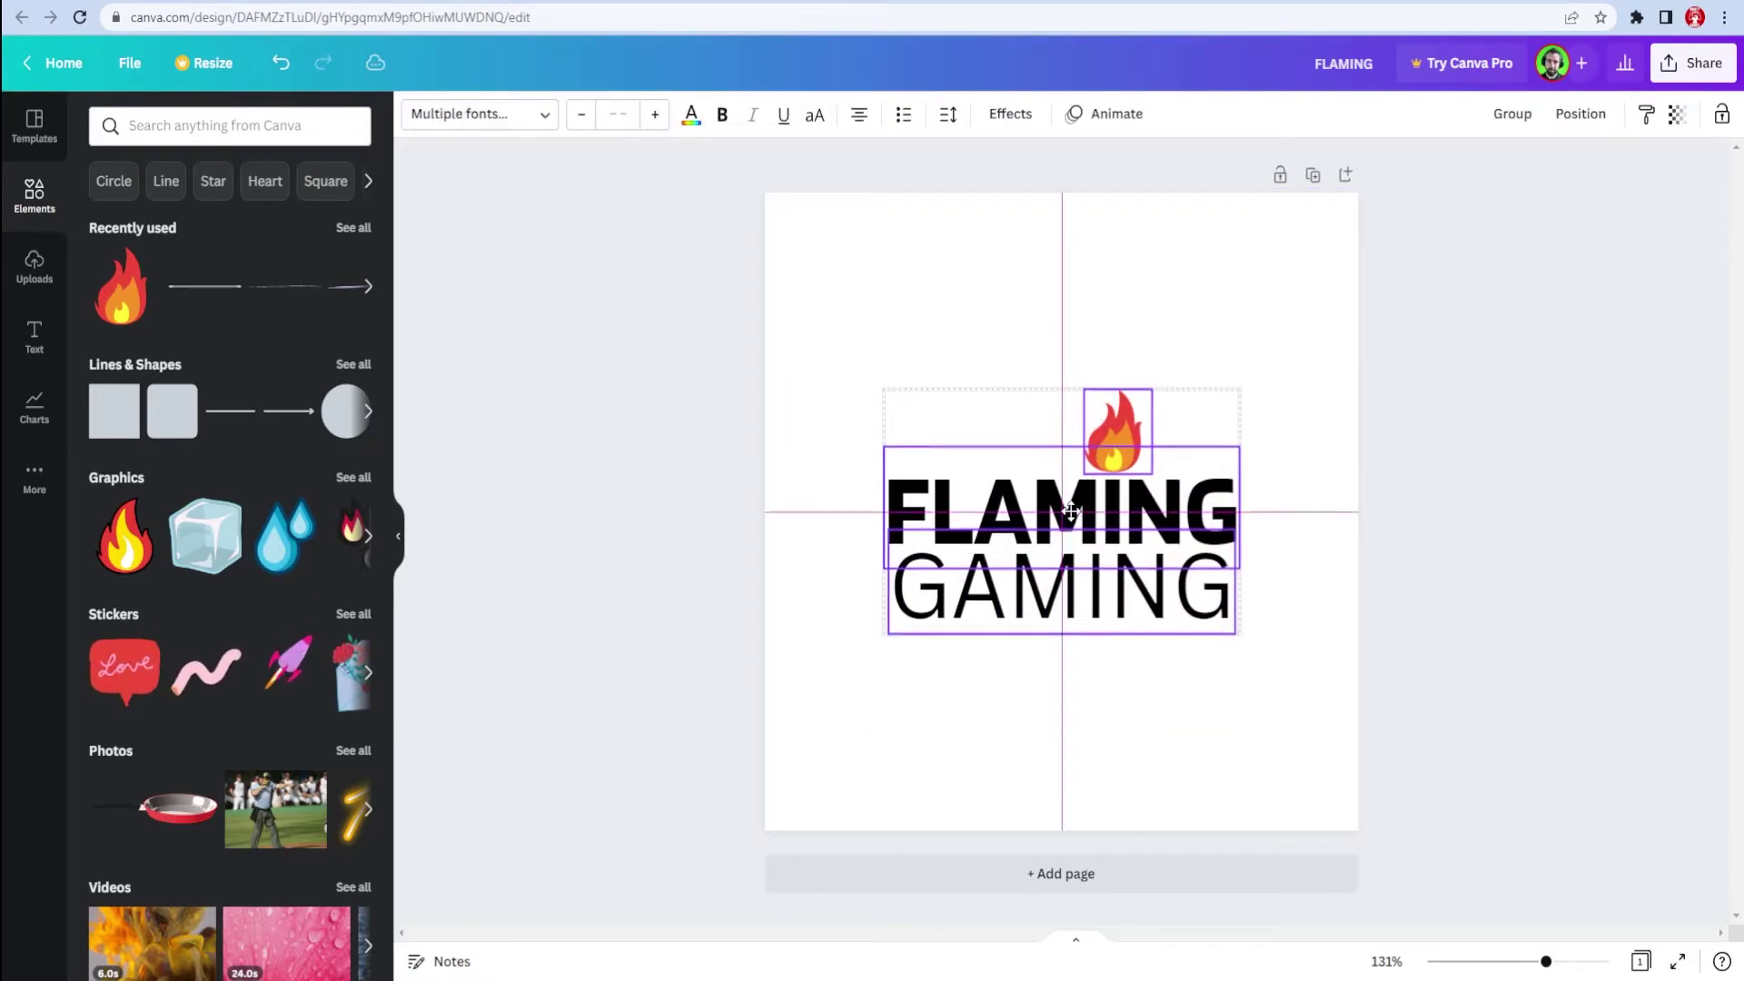
drag(1075, 535, 1074, 494)
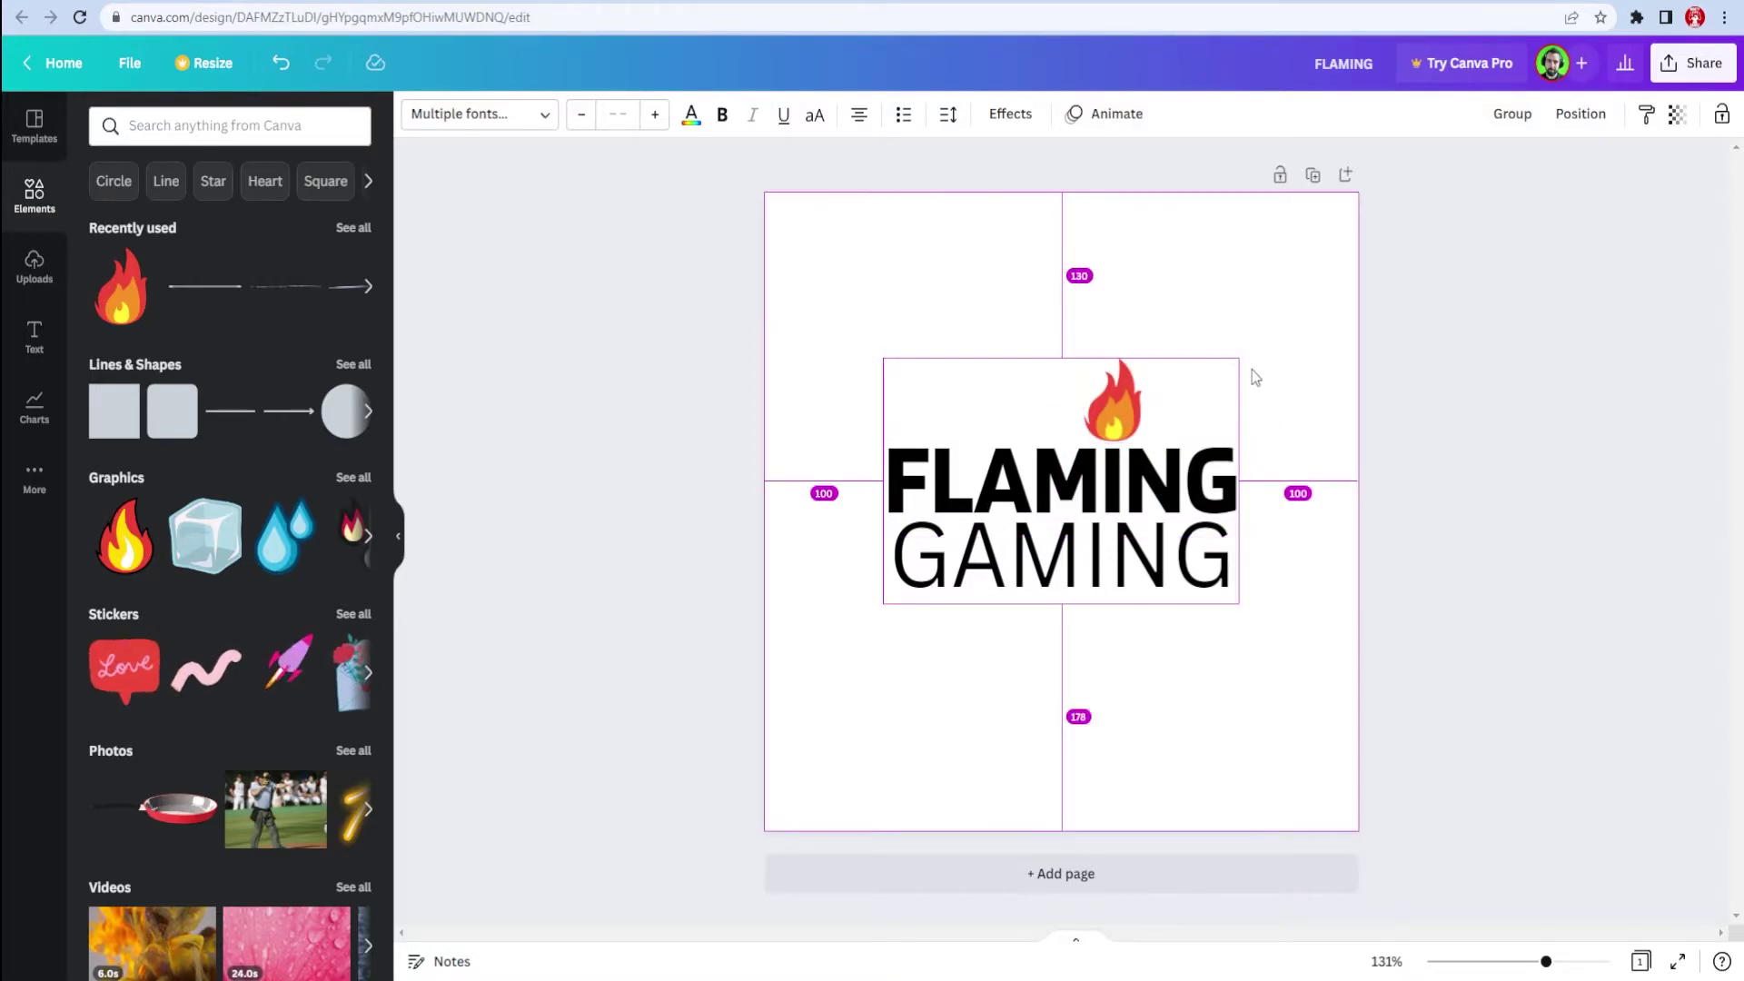
drag(1239, 358, 1301, 303)
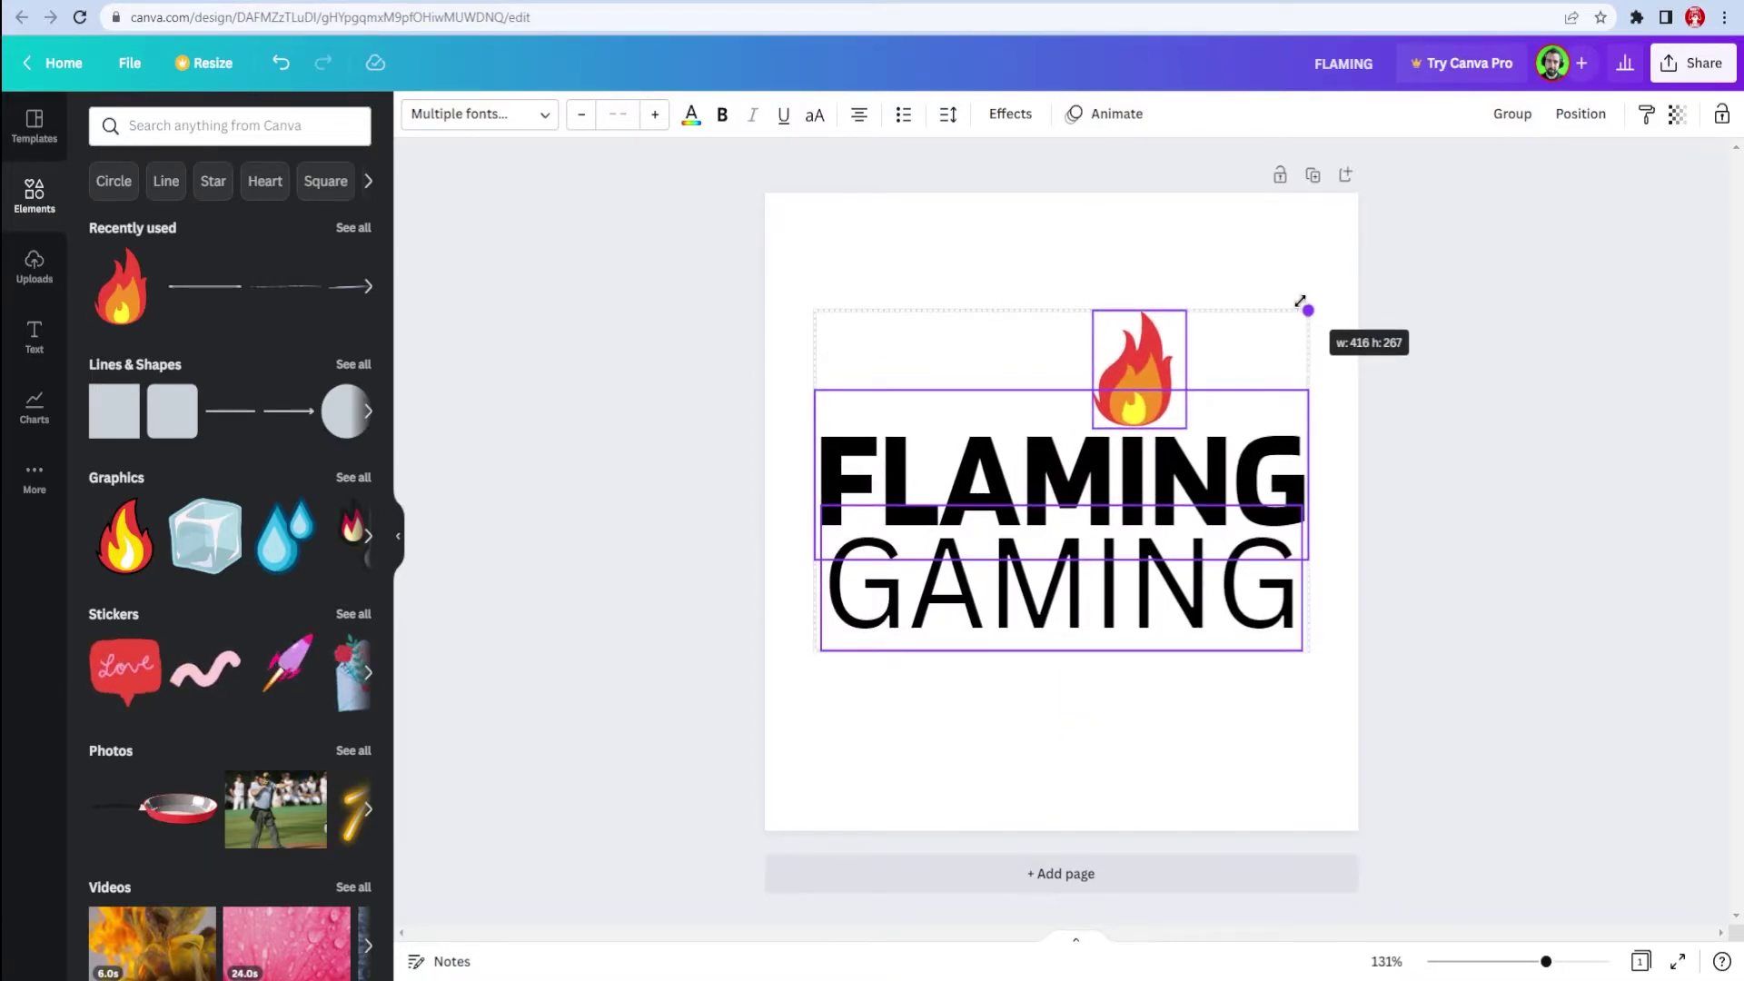
drag(1301, 303, 1311, 295)
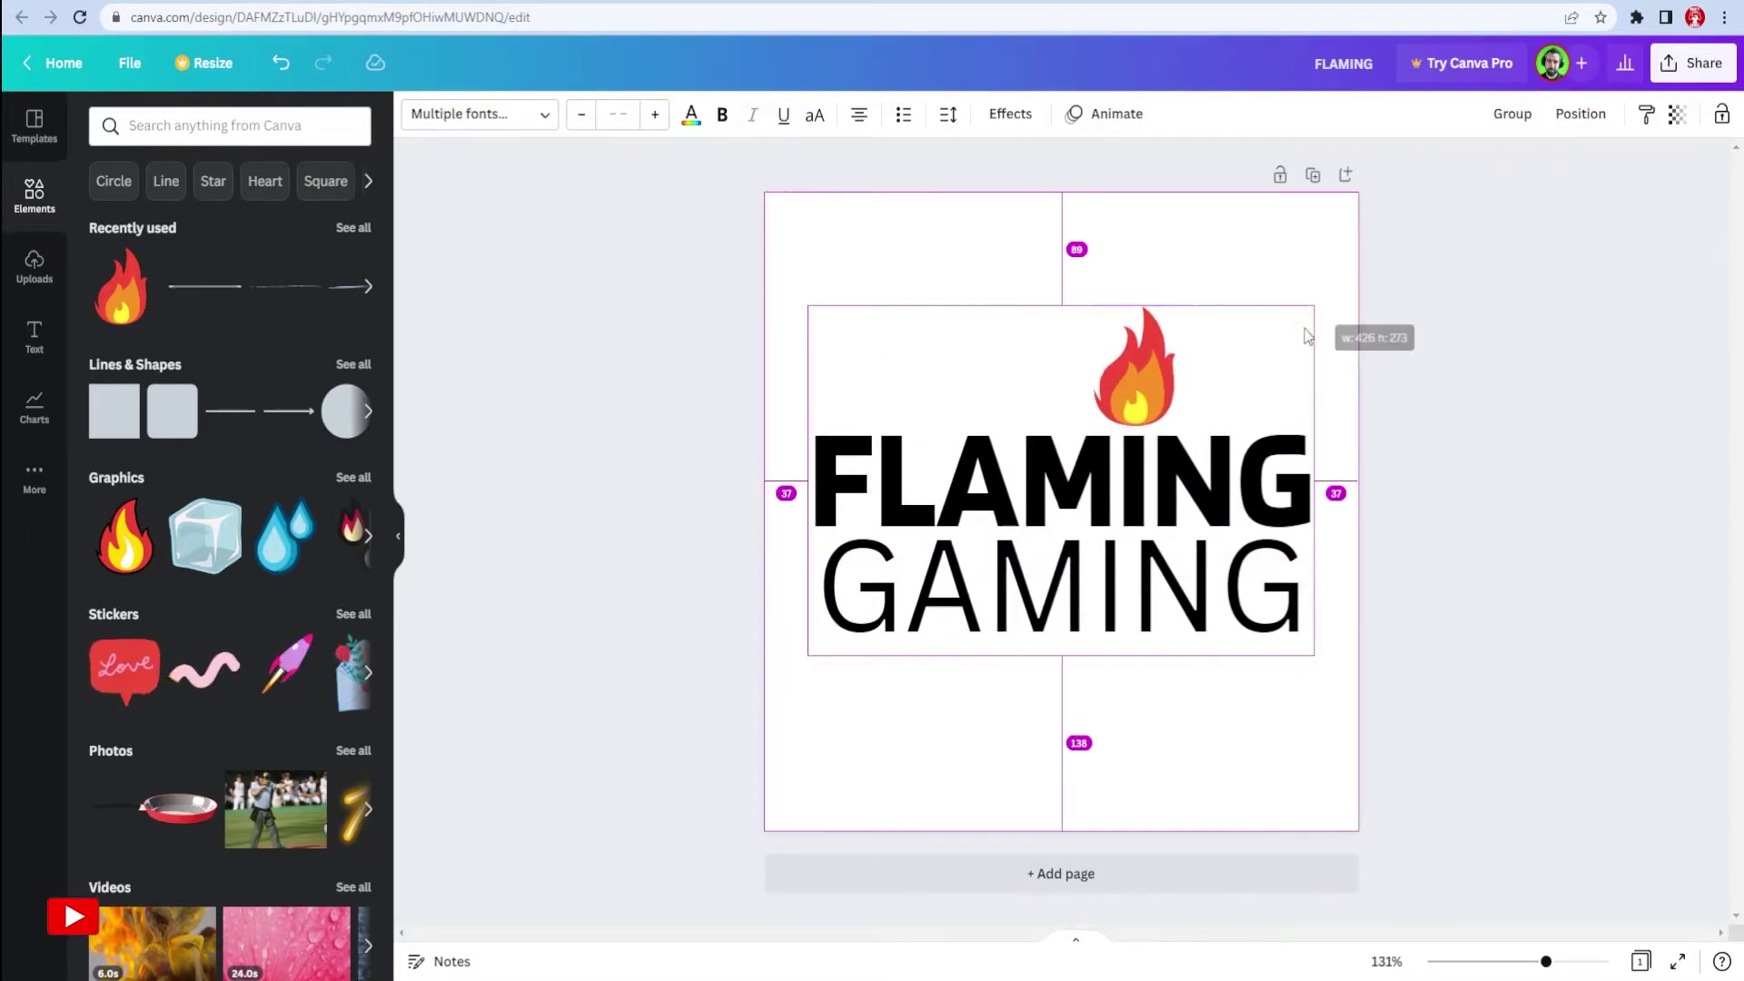
click(1195, 730)
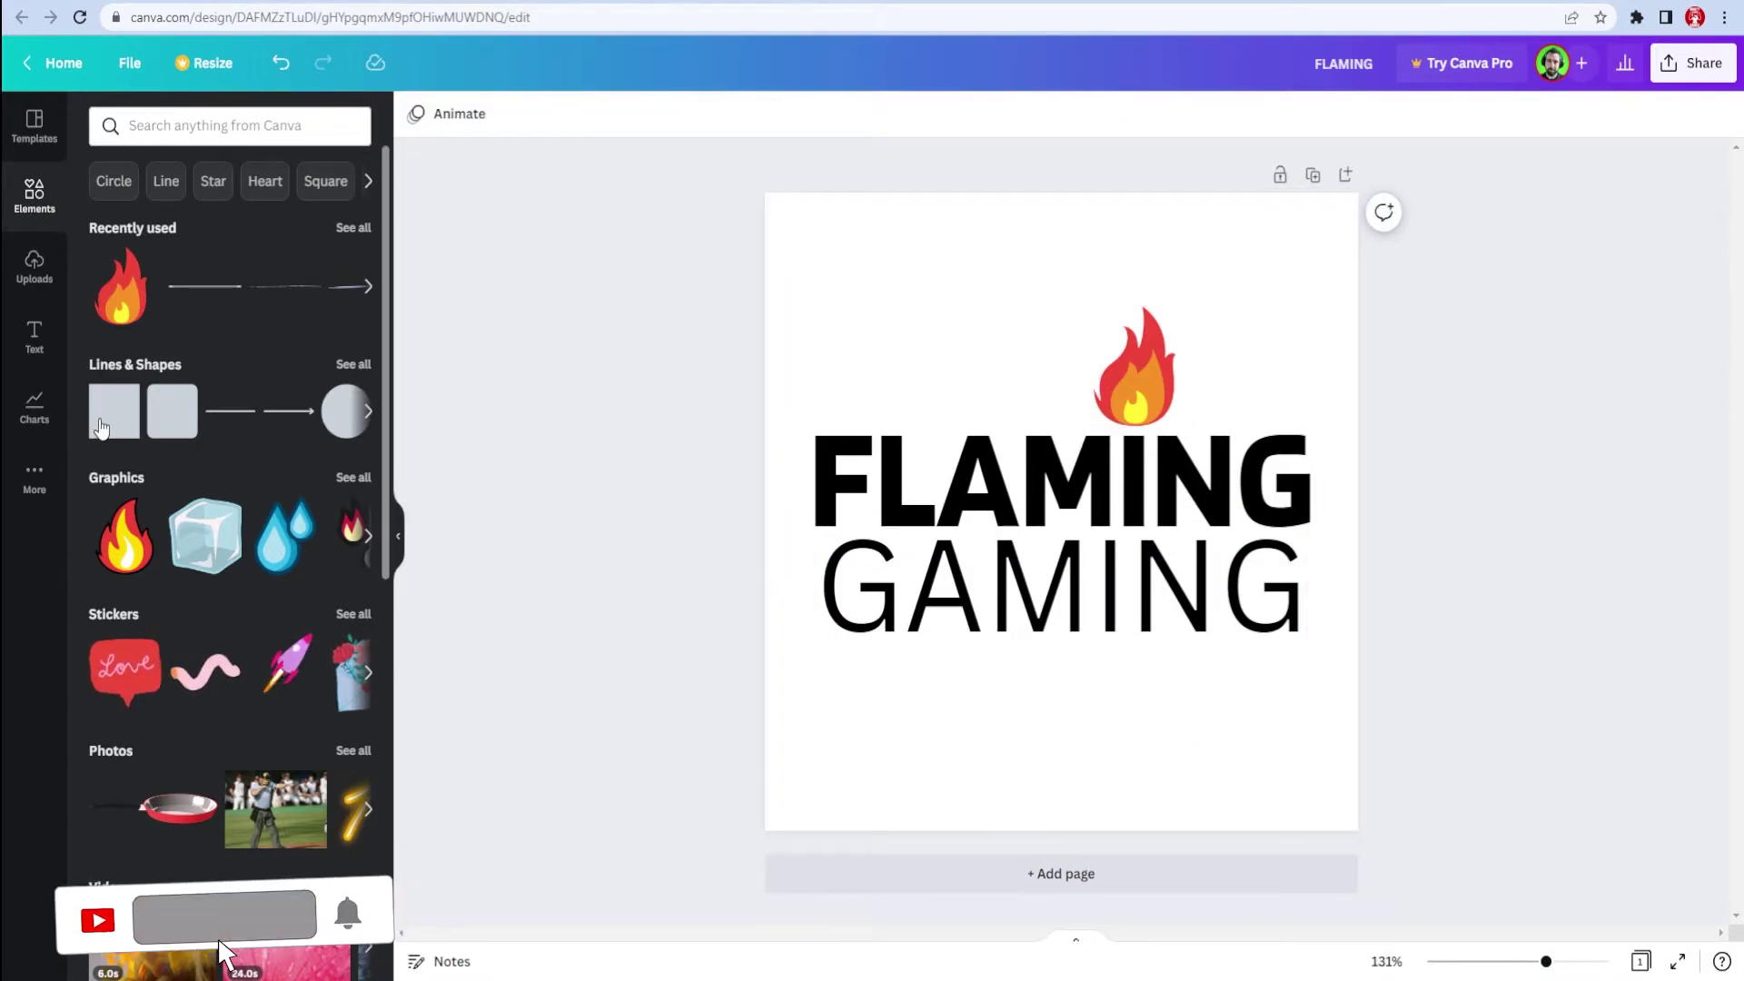
Add a square shape stretched to cover the whole logo page
click(112, 413)
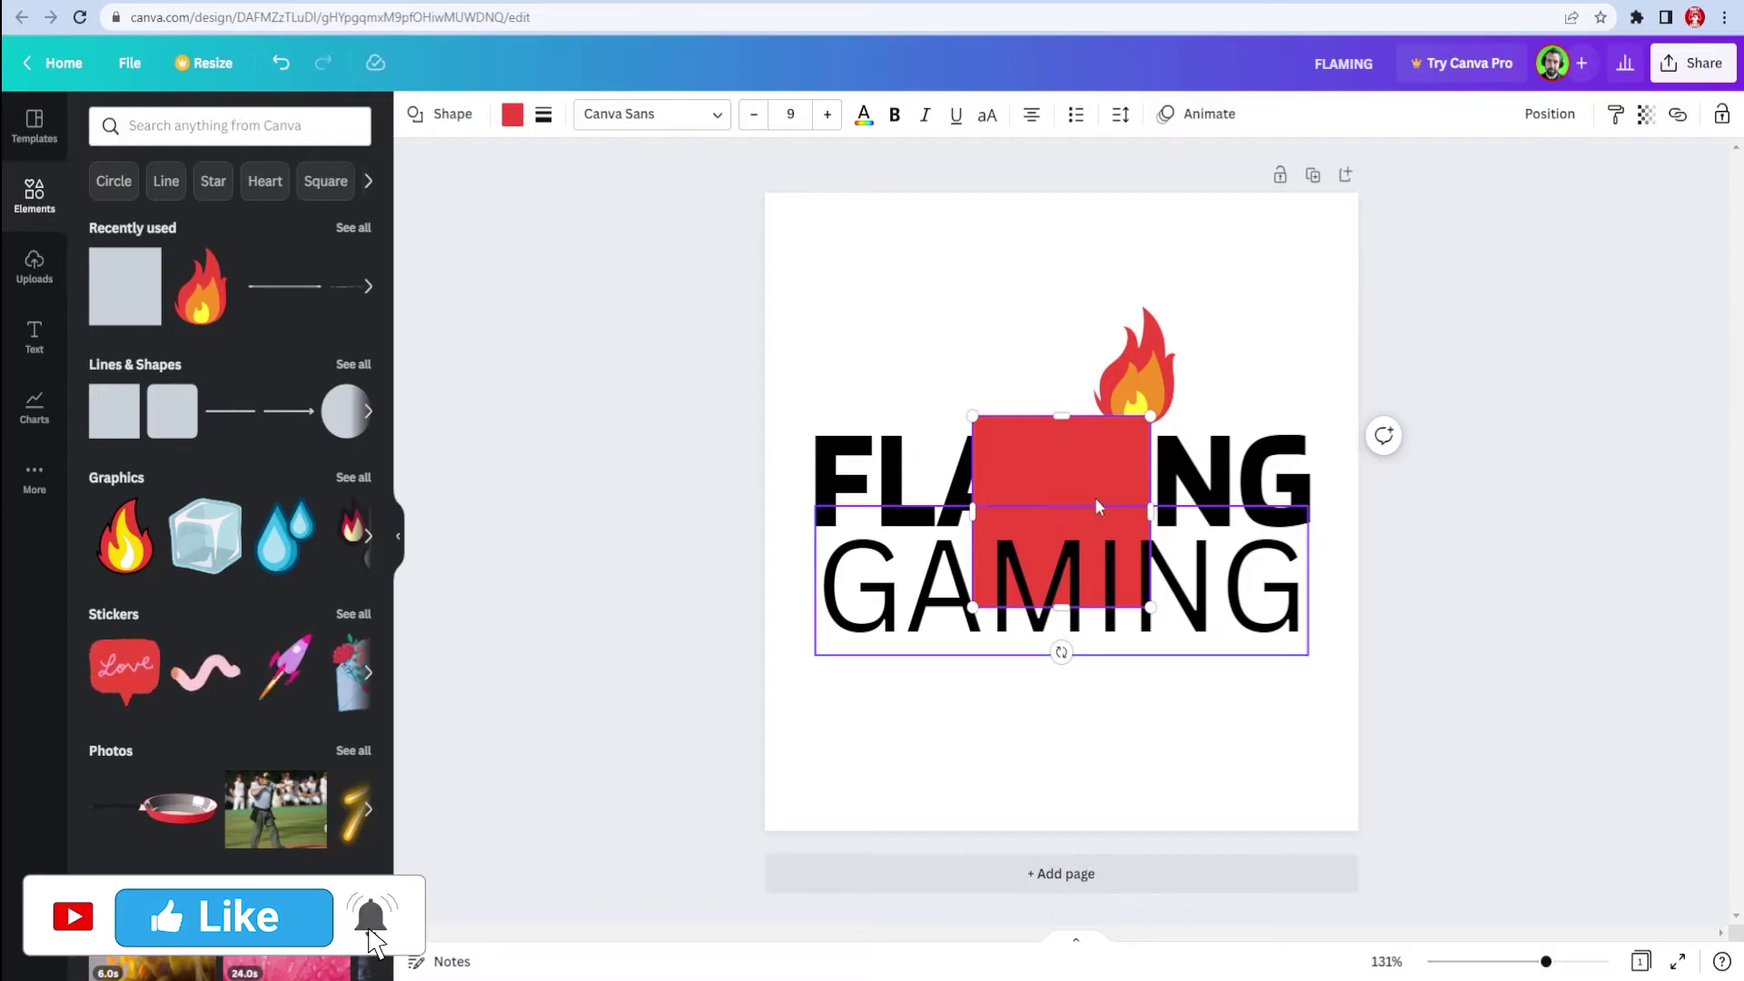
mouse_move(1095, 497)
mouse_down()
mouse_move(985, 419)
mouse_move(837, 247)
mouse_up()
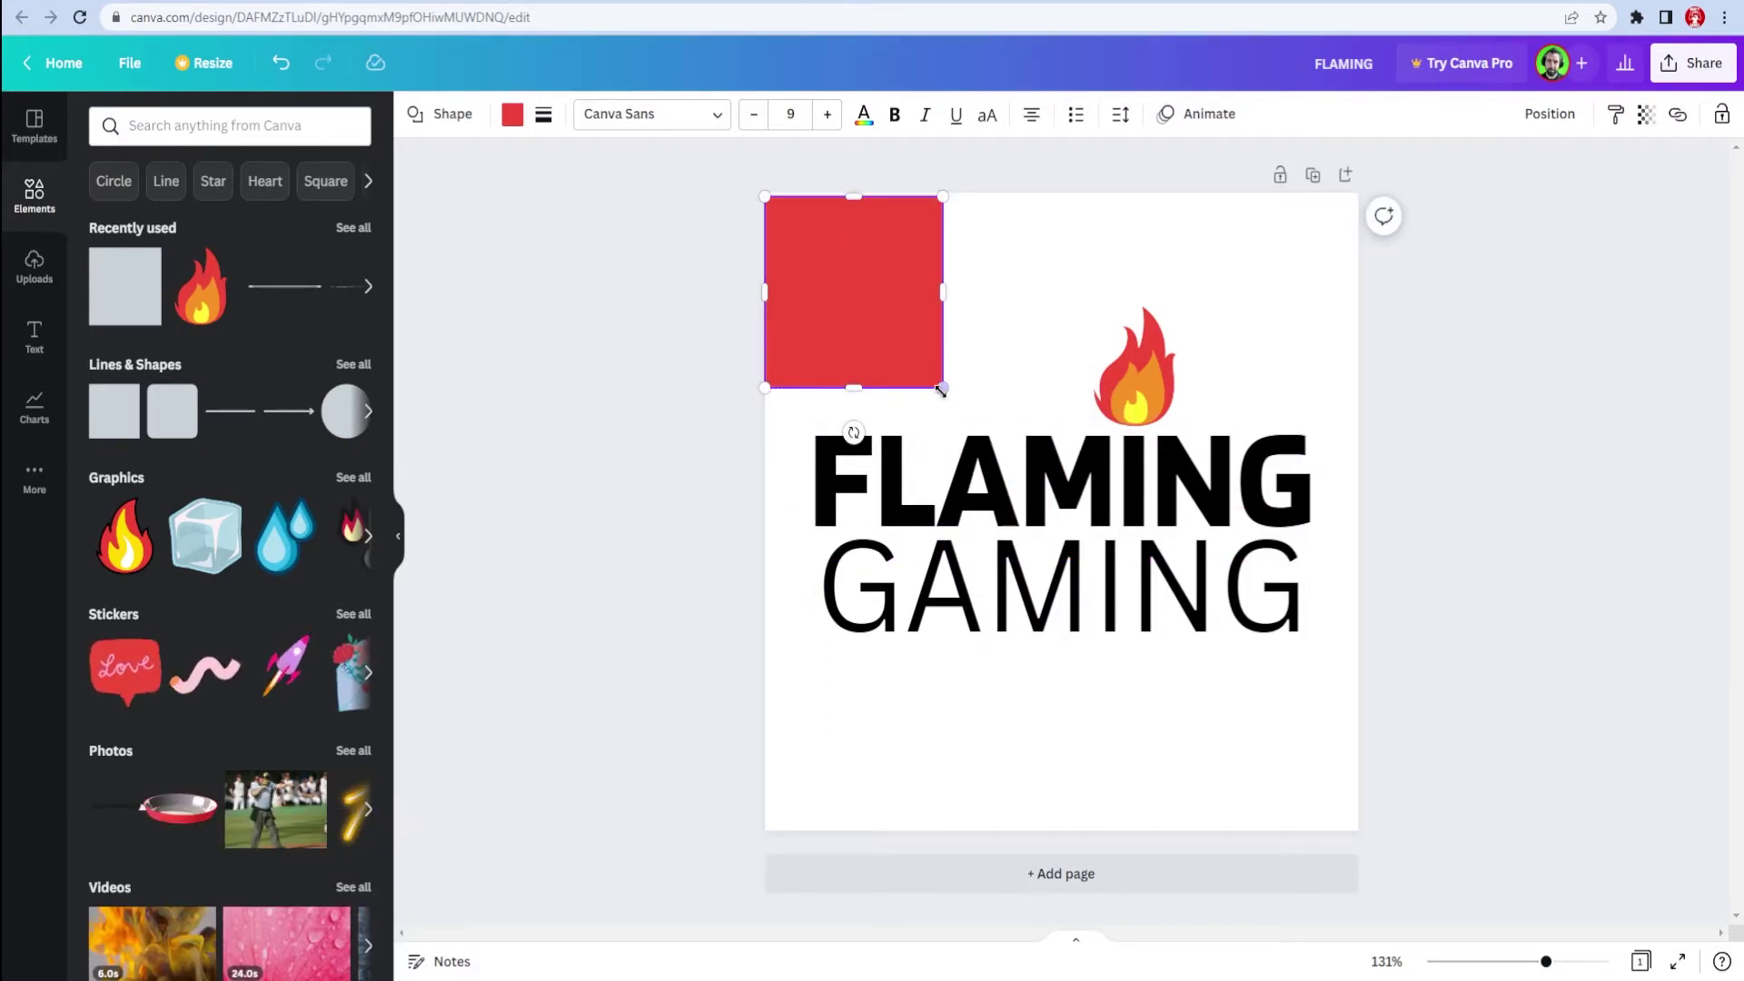
drag(940, 389, 1357, 830)
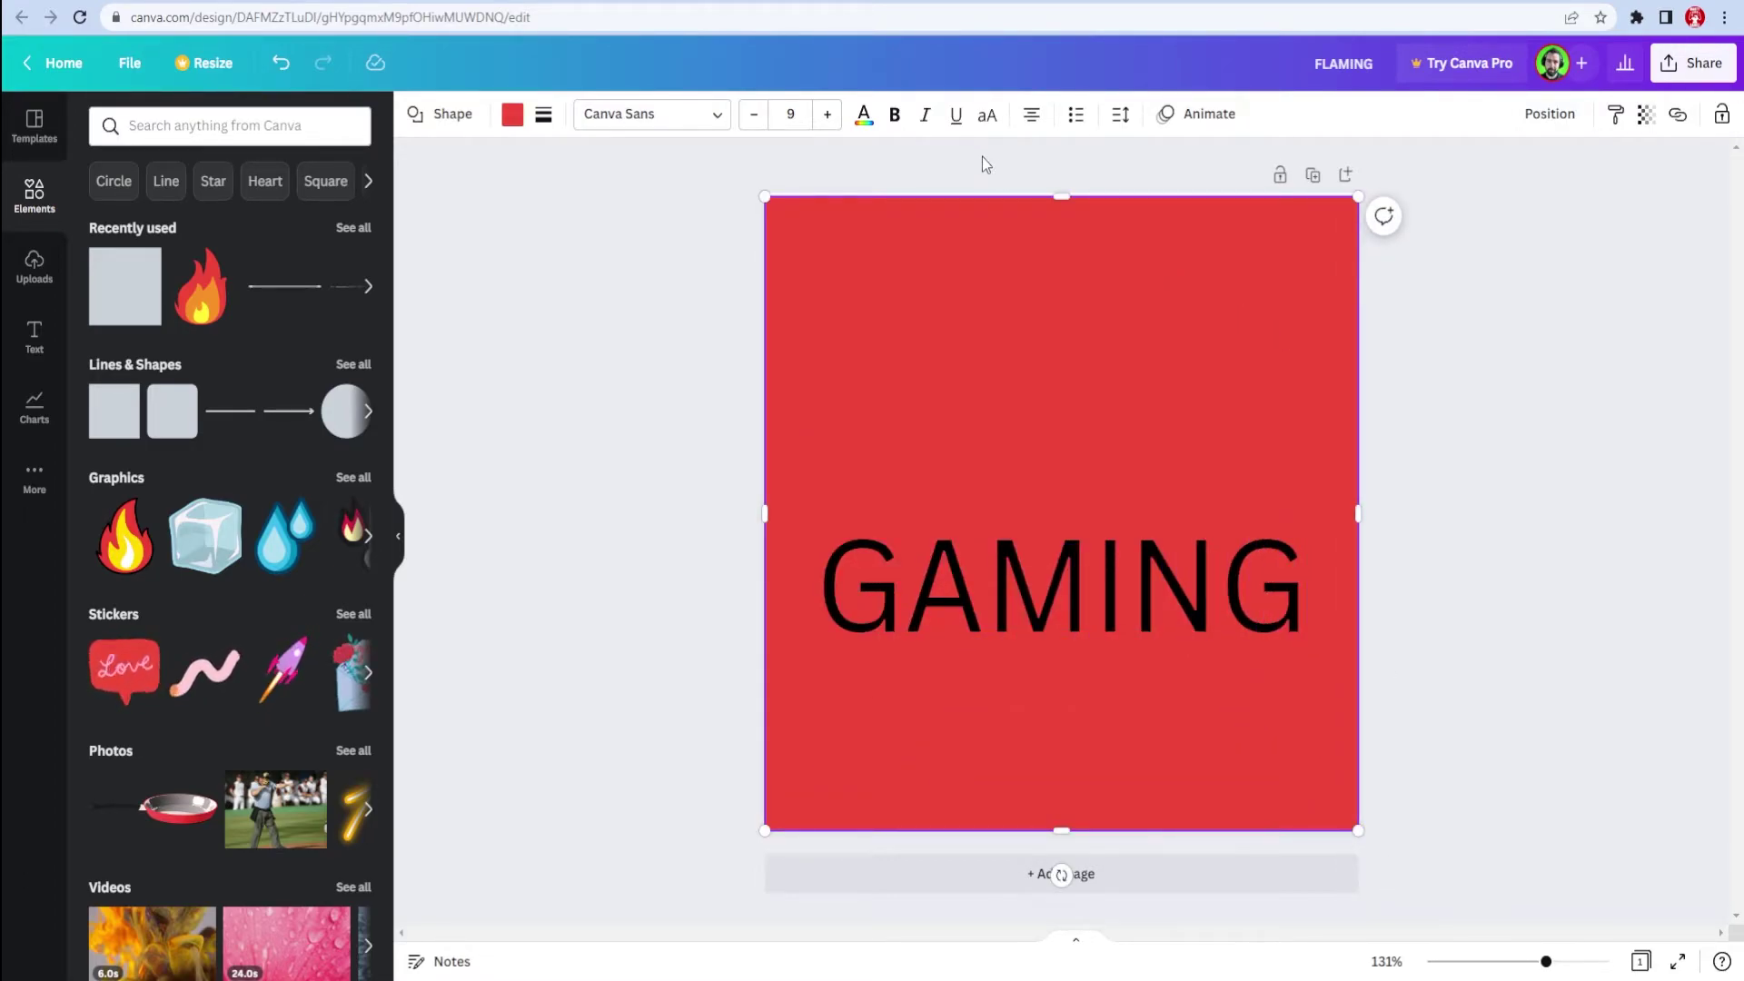
Send the red square to the back, behind the flame and words
click(1542, 120)
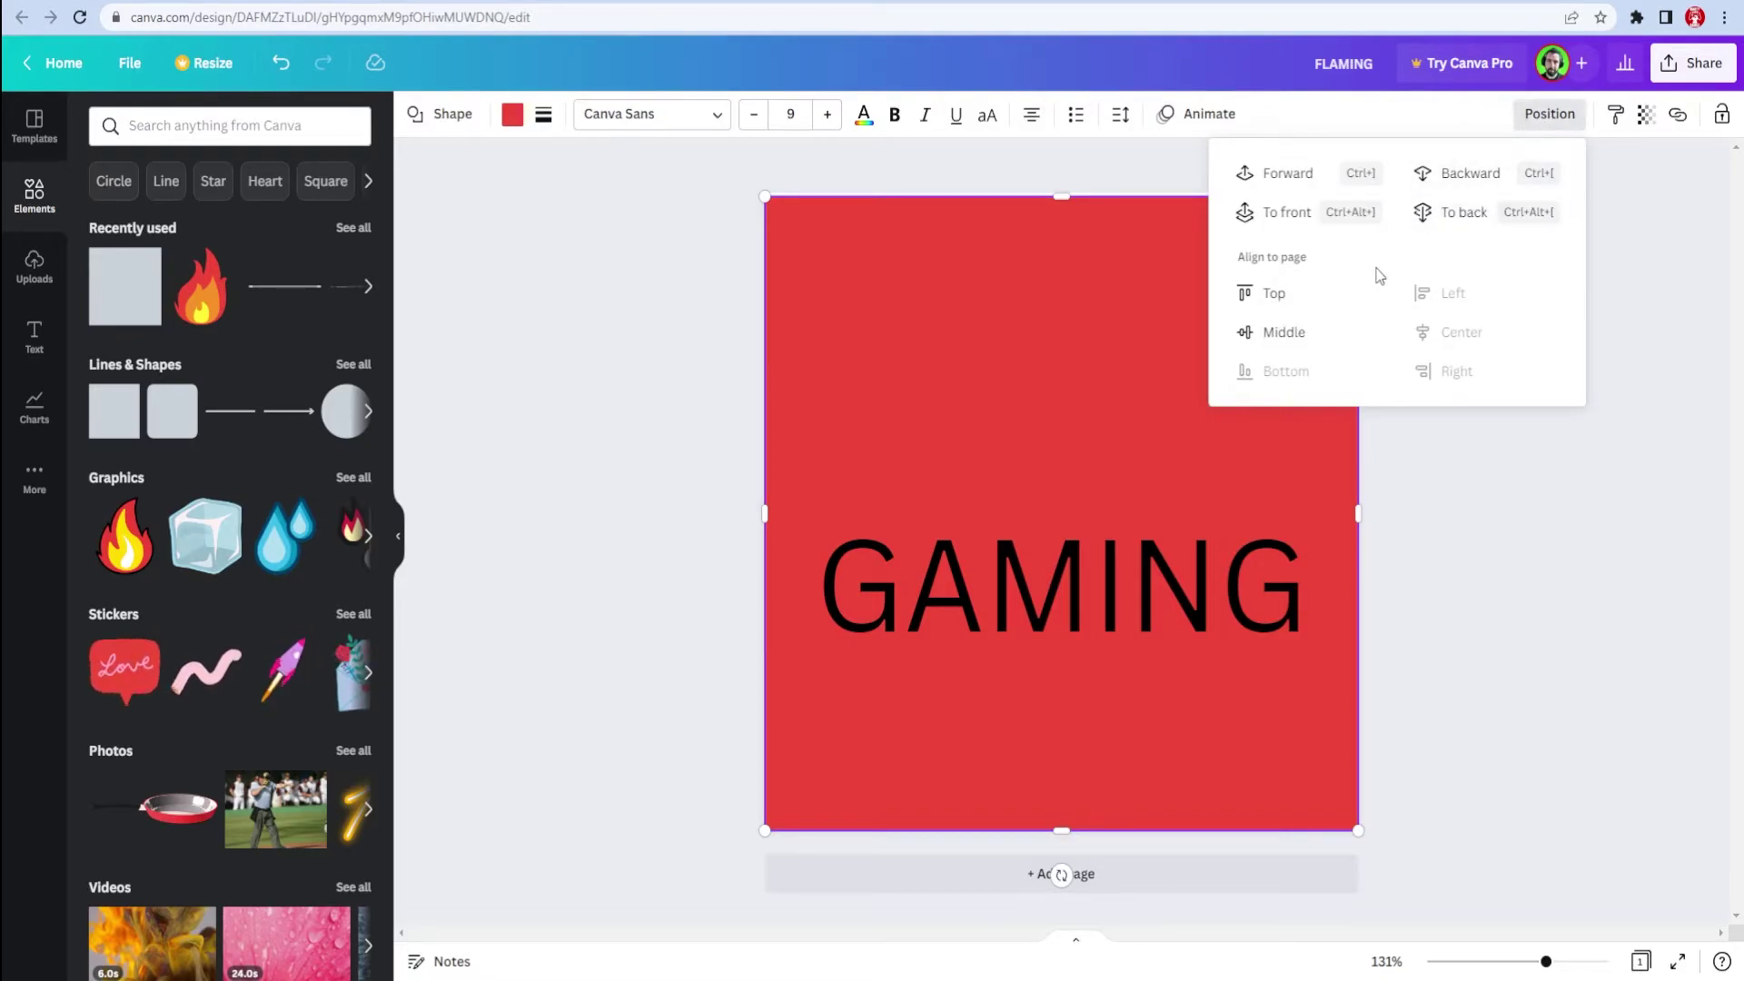
click(1464, 213)
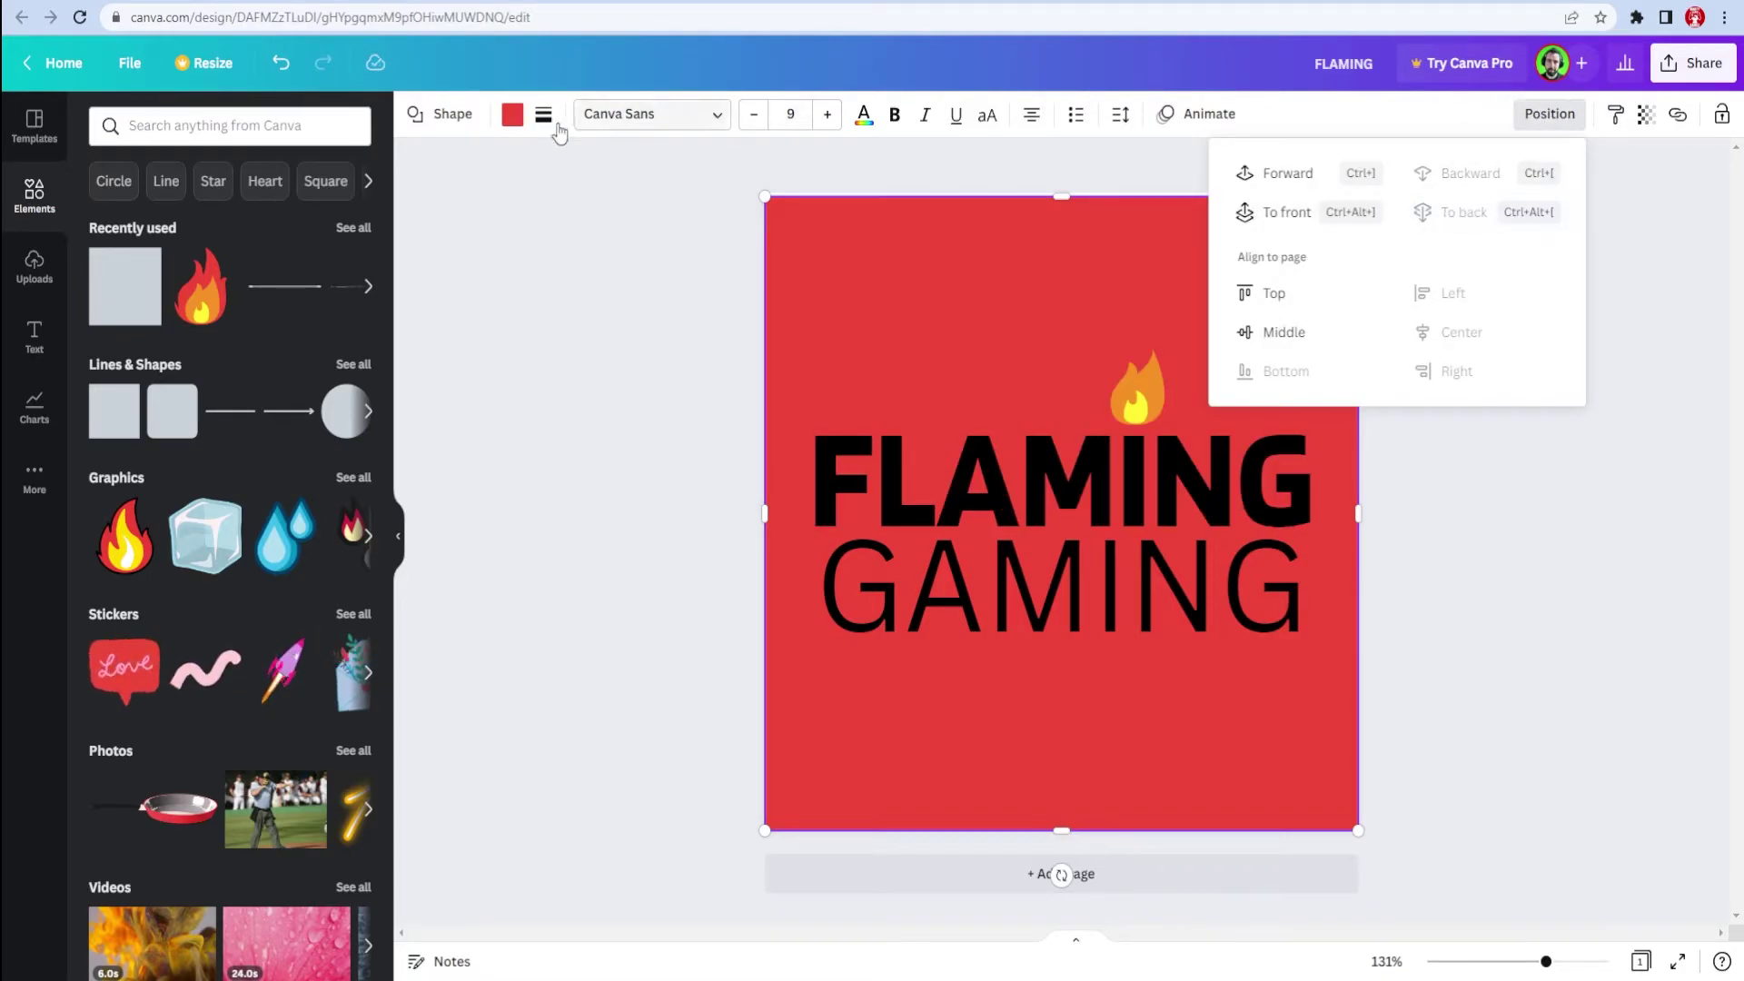
click(652, 395)
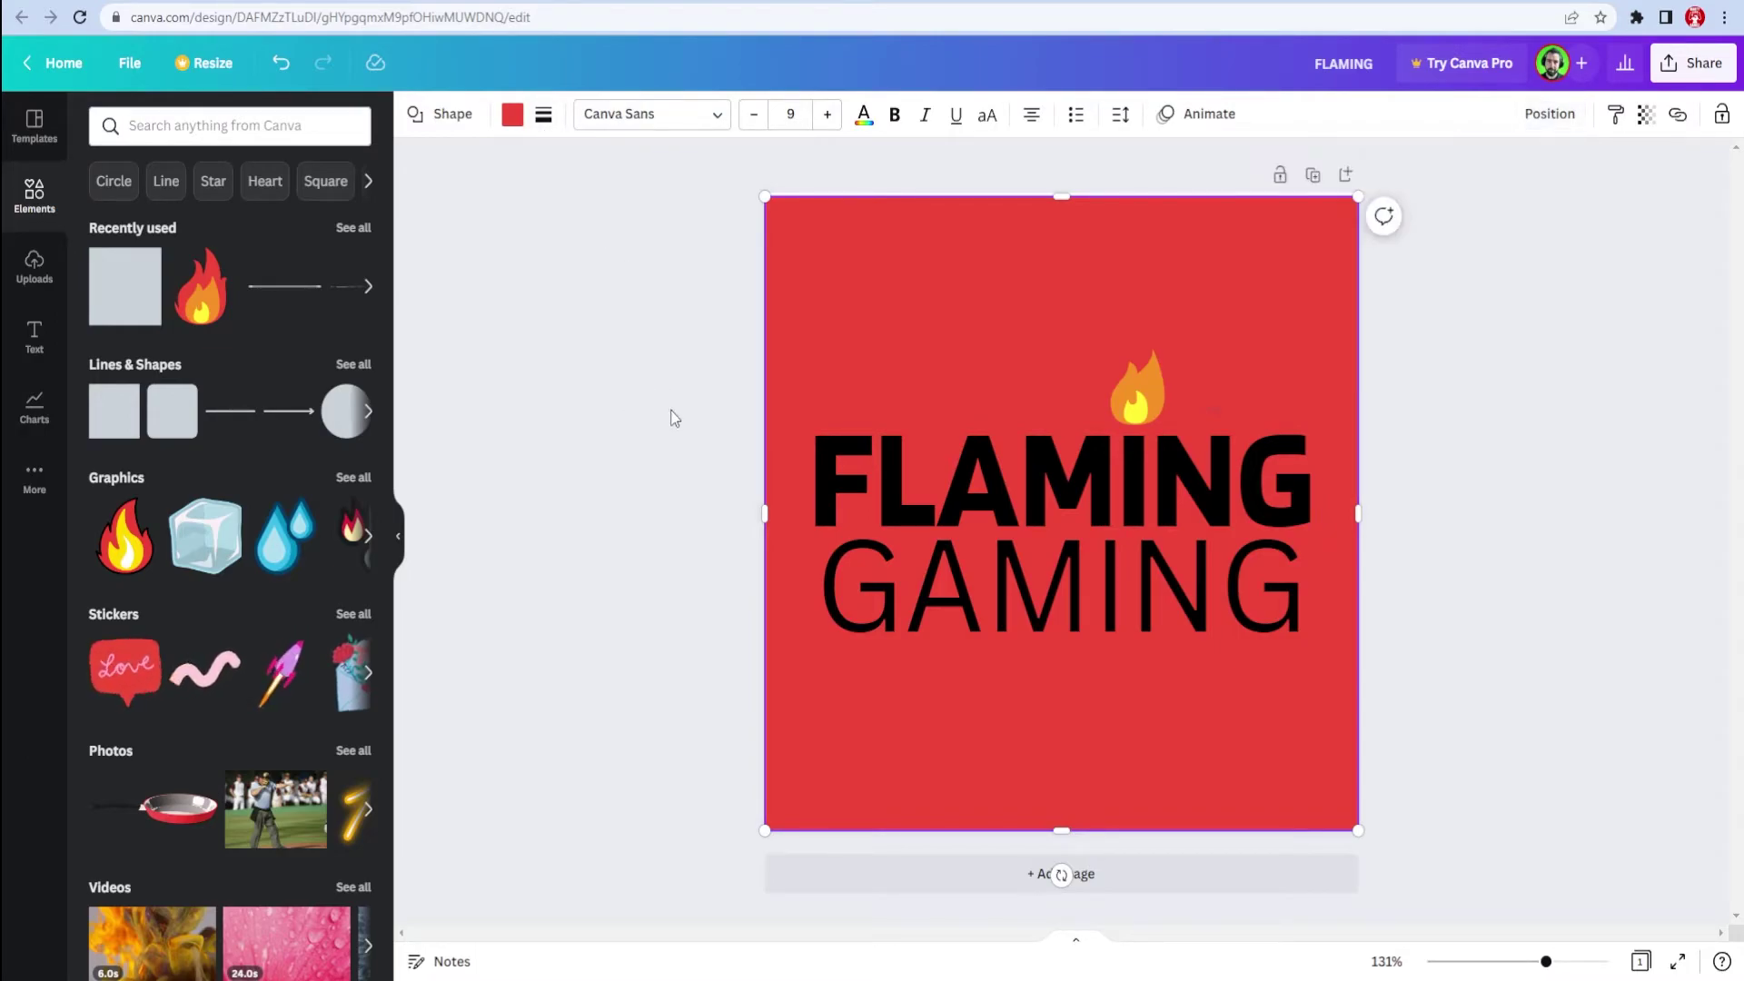
Set the text color of FLAMING and GAMING to white
click(832, 478)
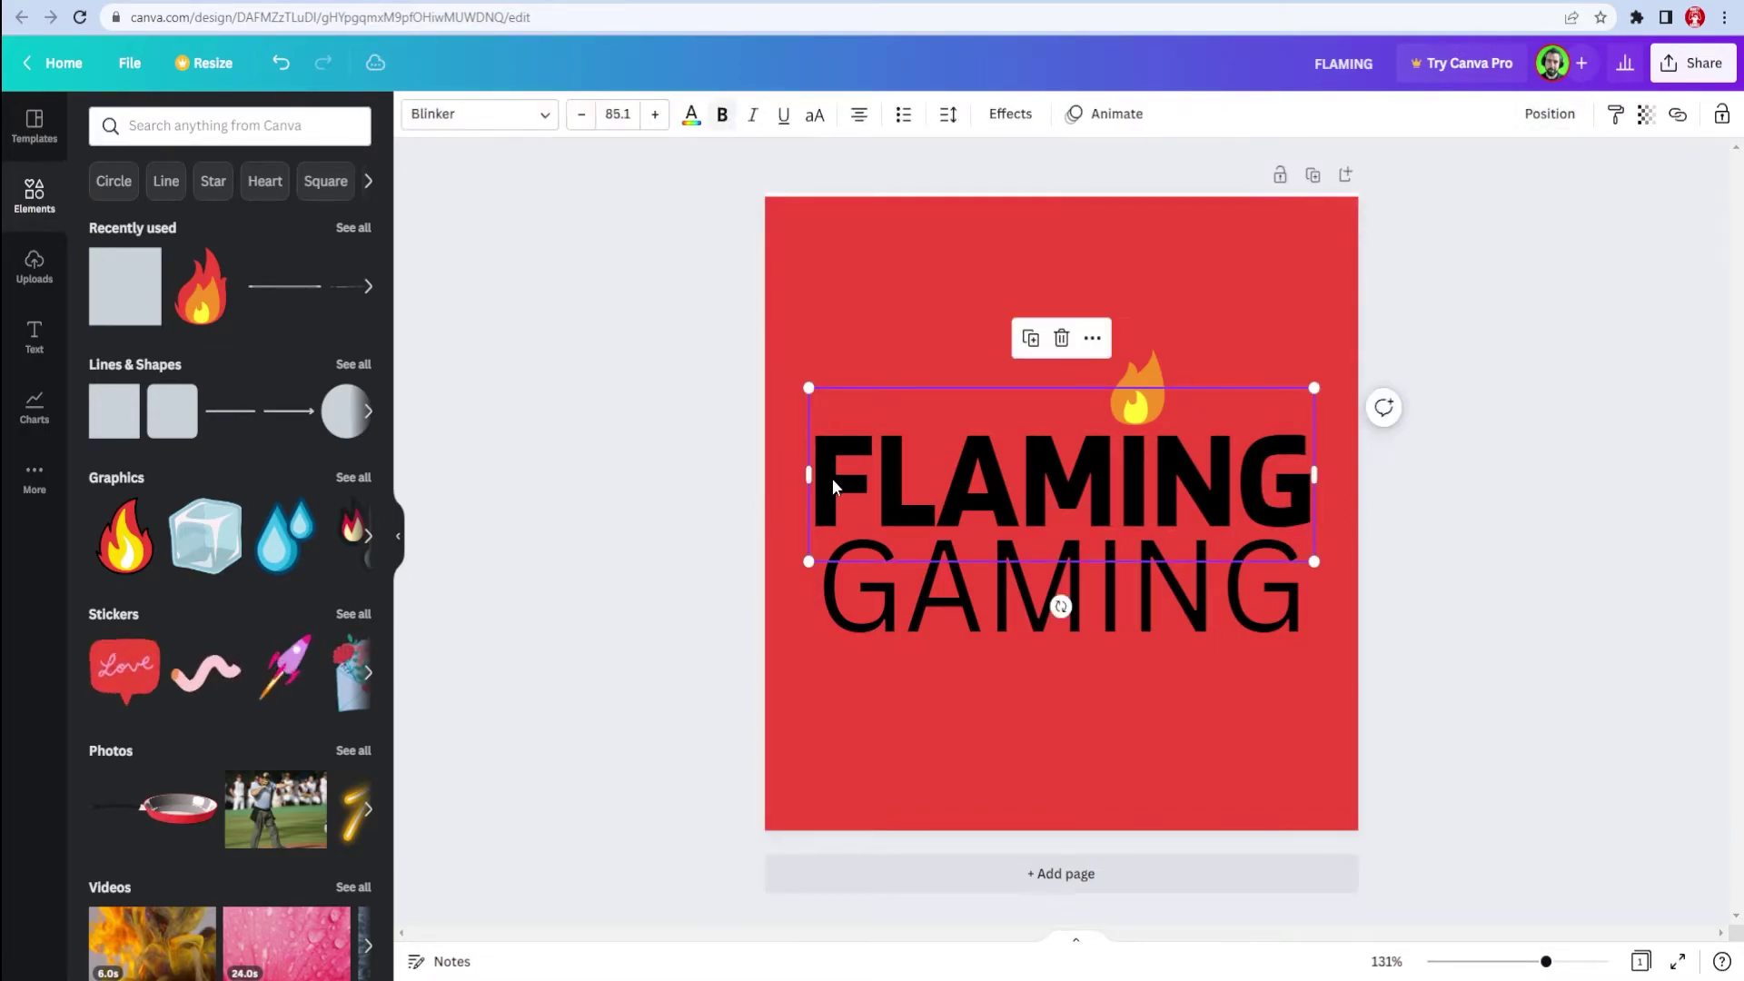
shift+click(858, 594)
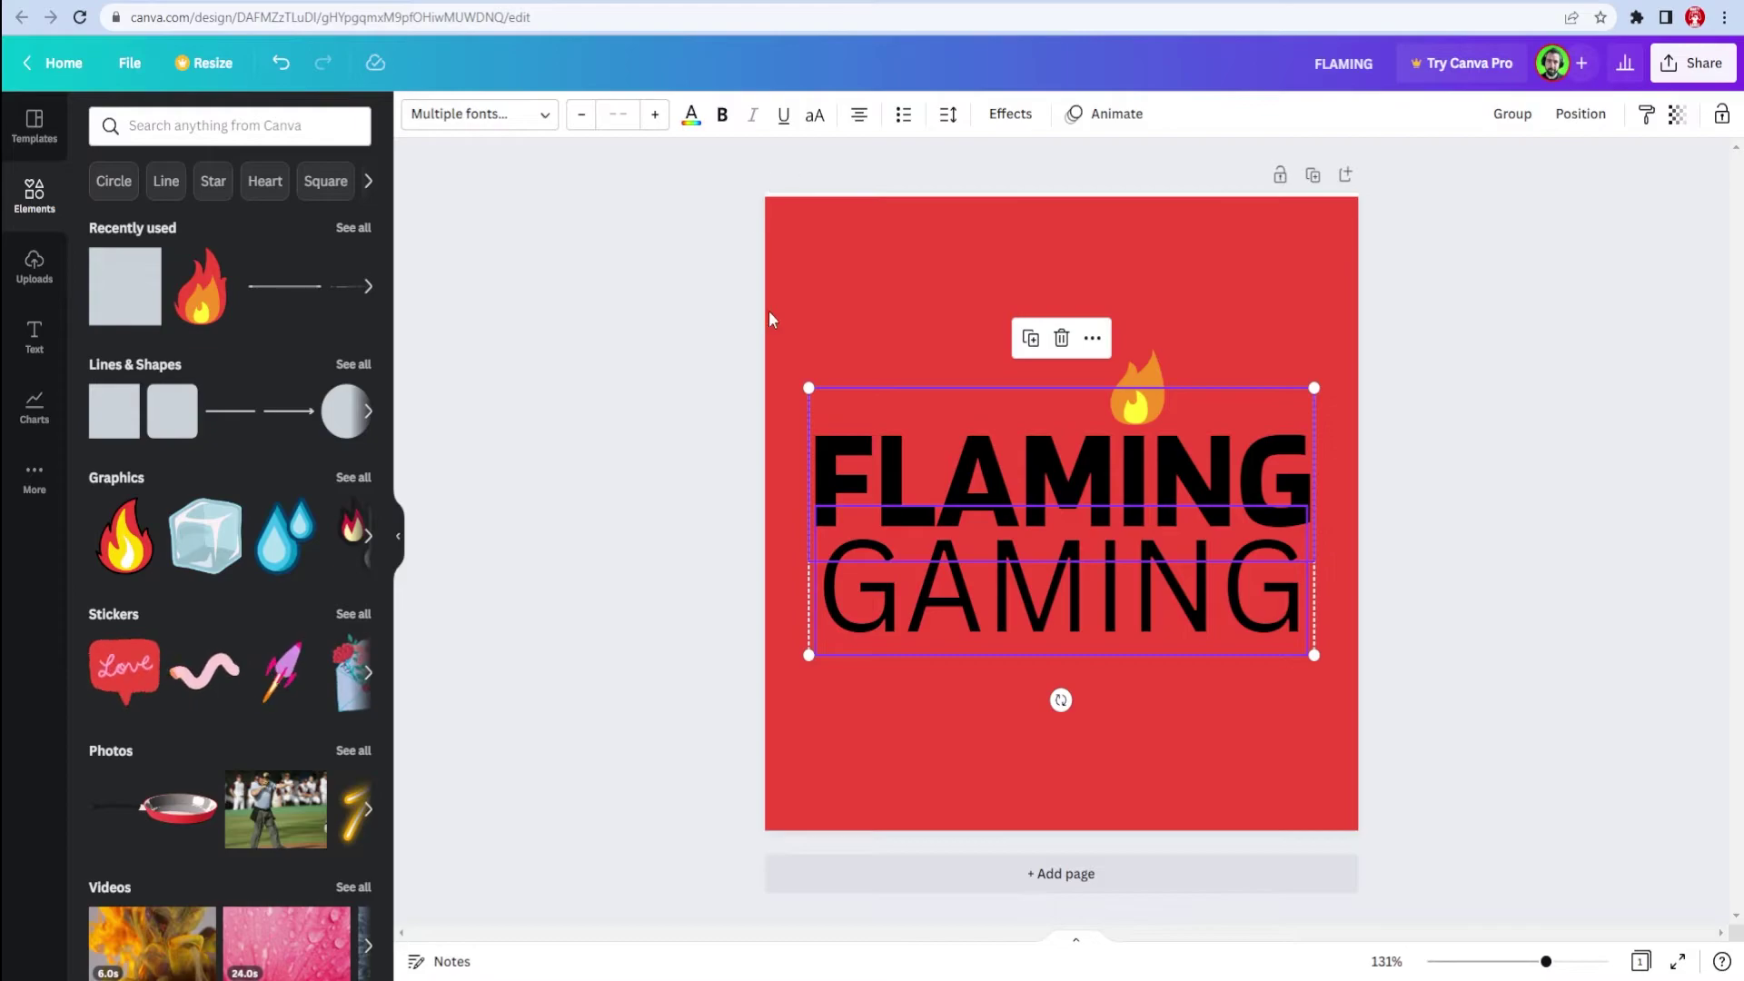
click(691, 113)
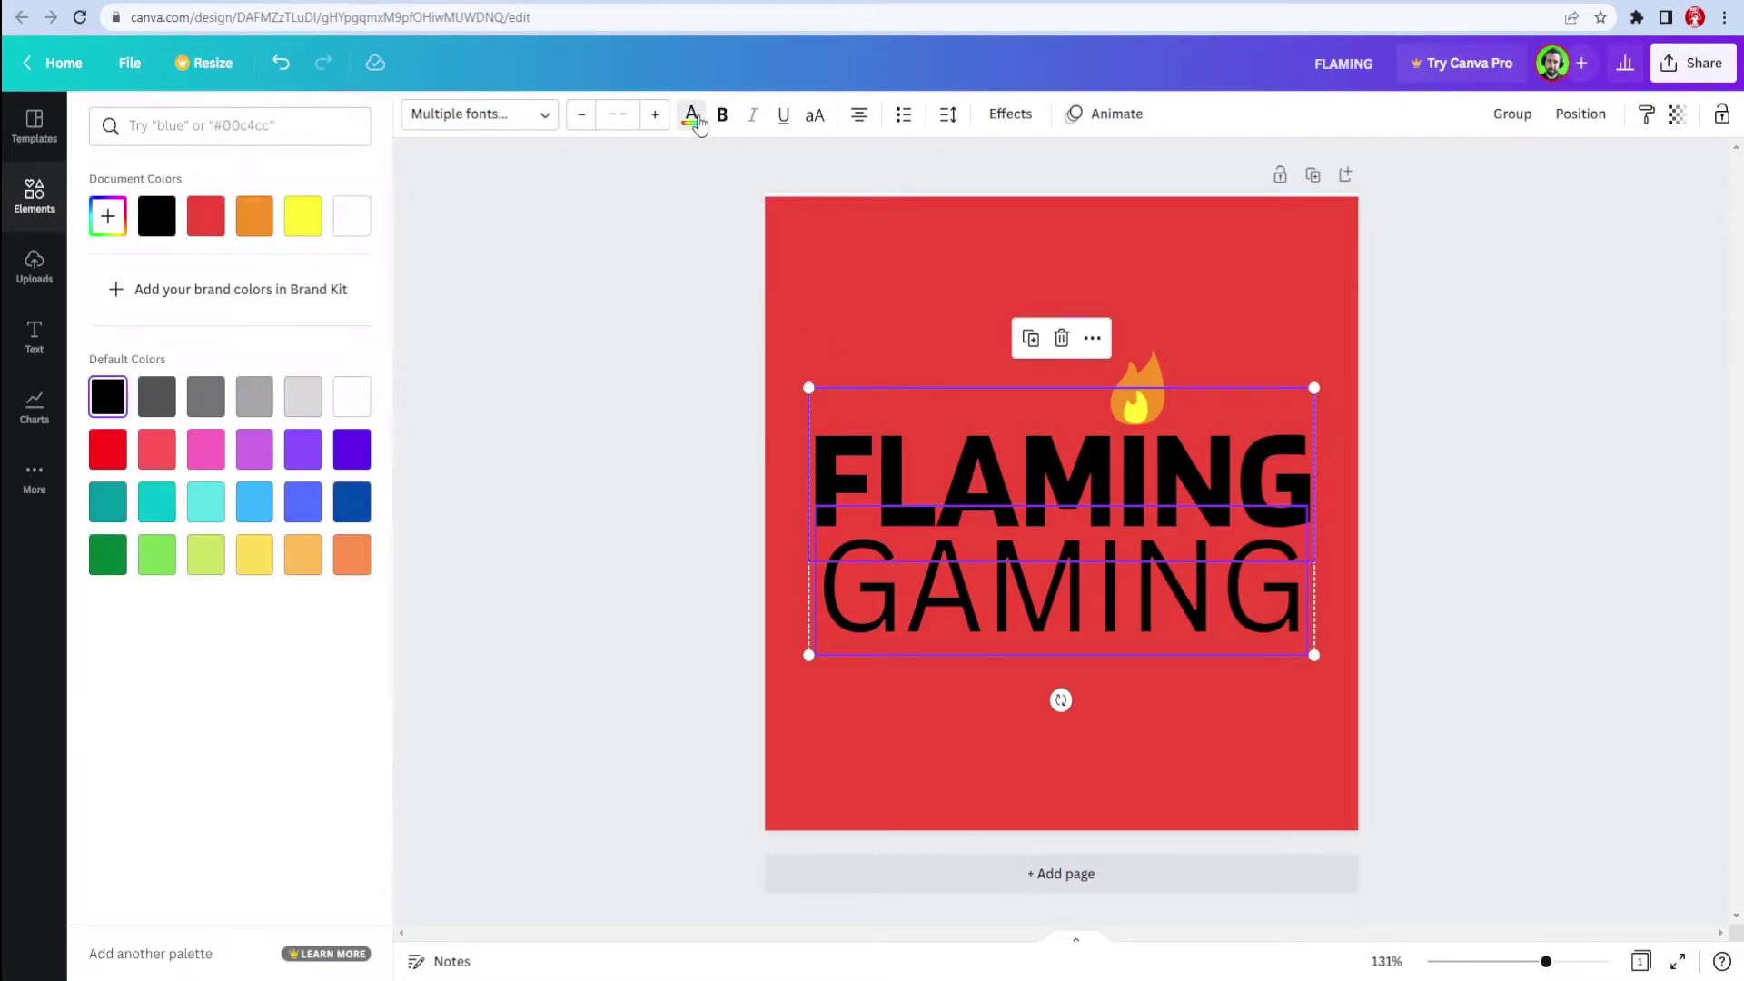
click(353, 216)
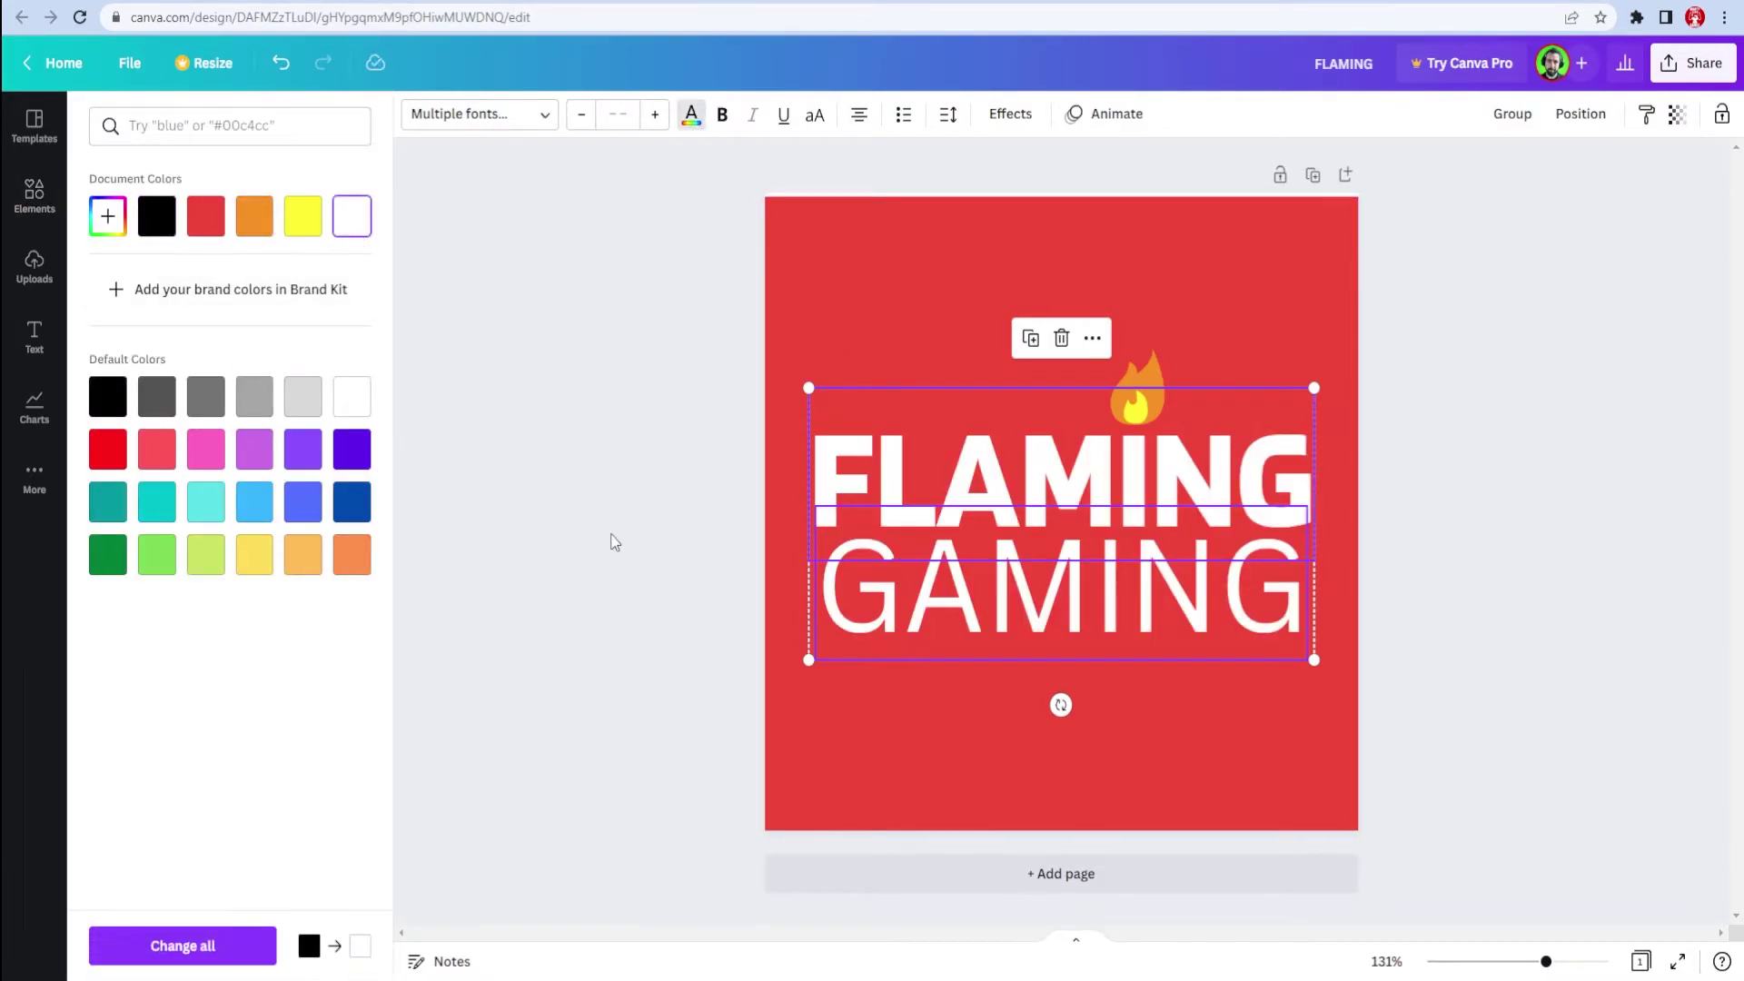
click(823, 319)
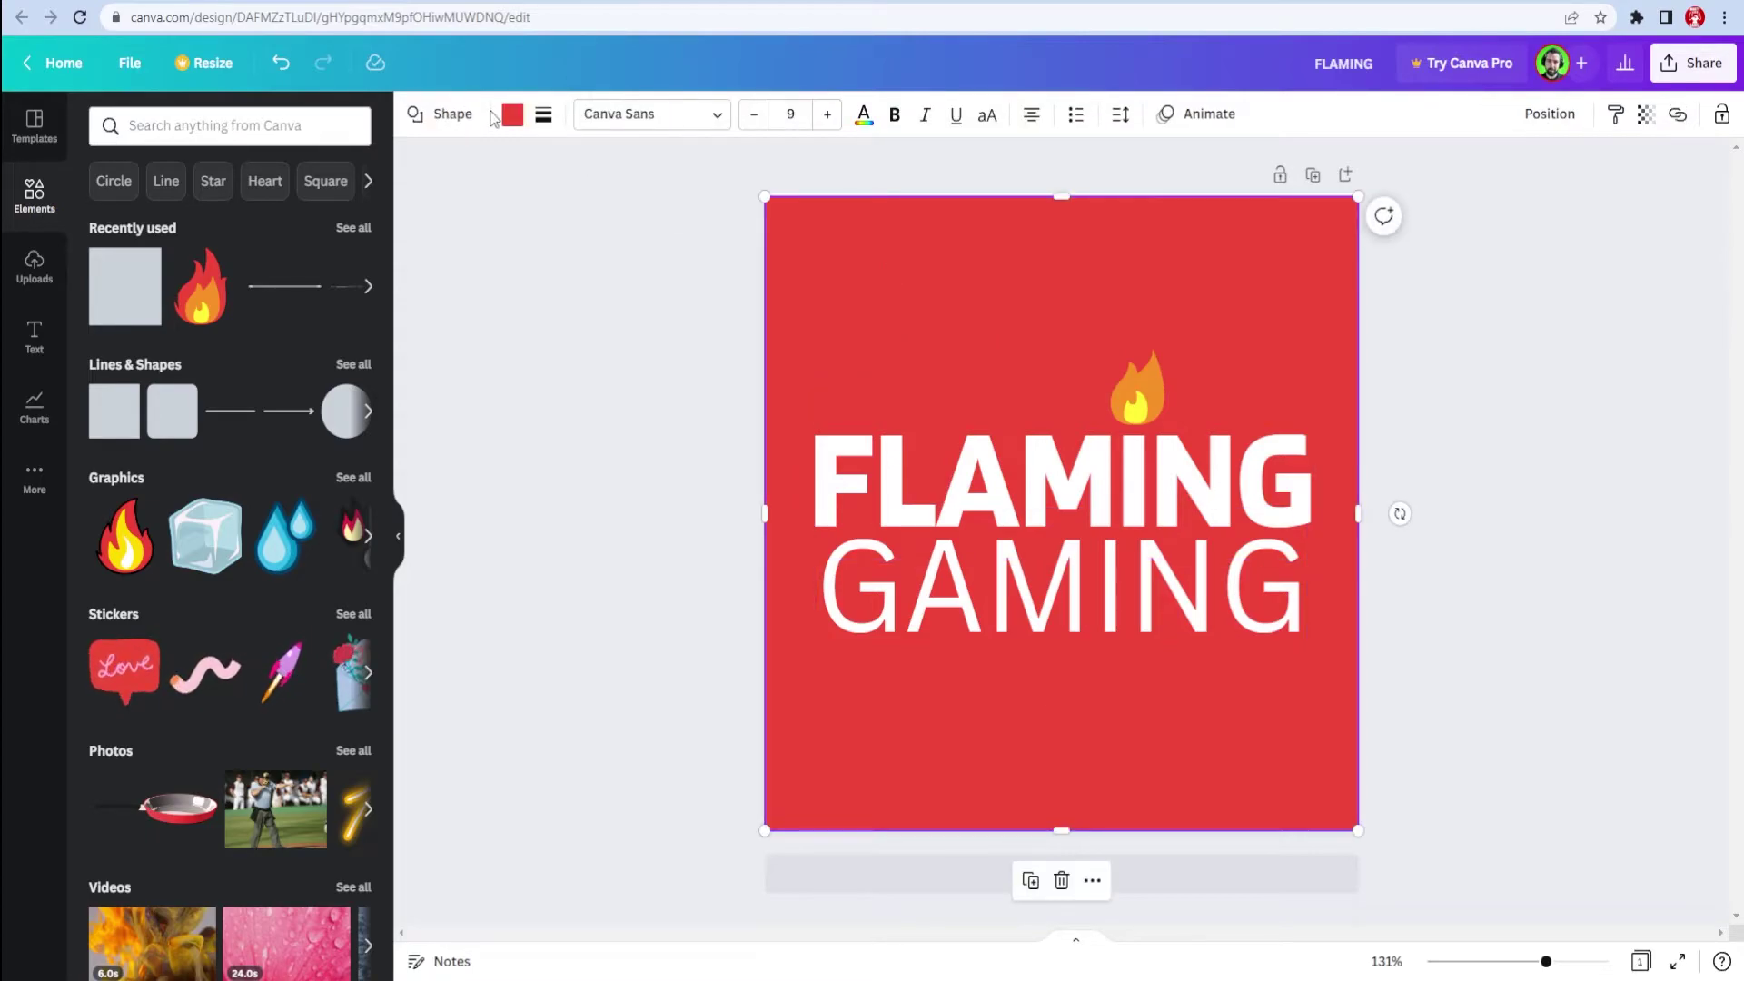
Change the background square's color to Black
click(512, 114)
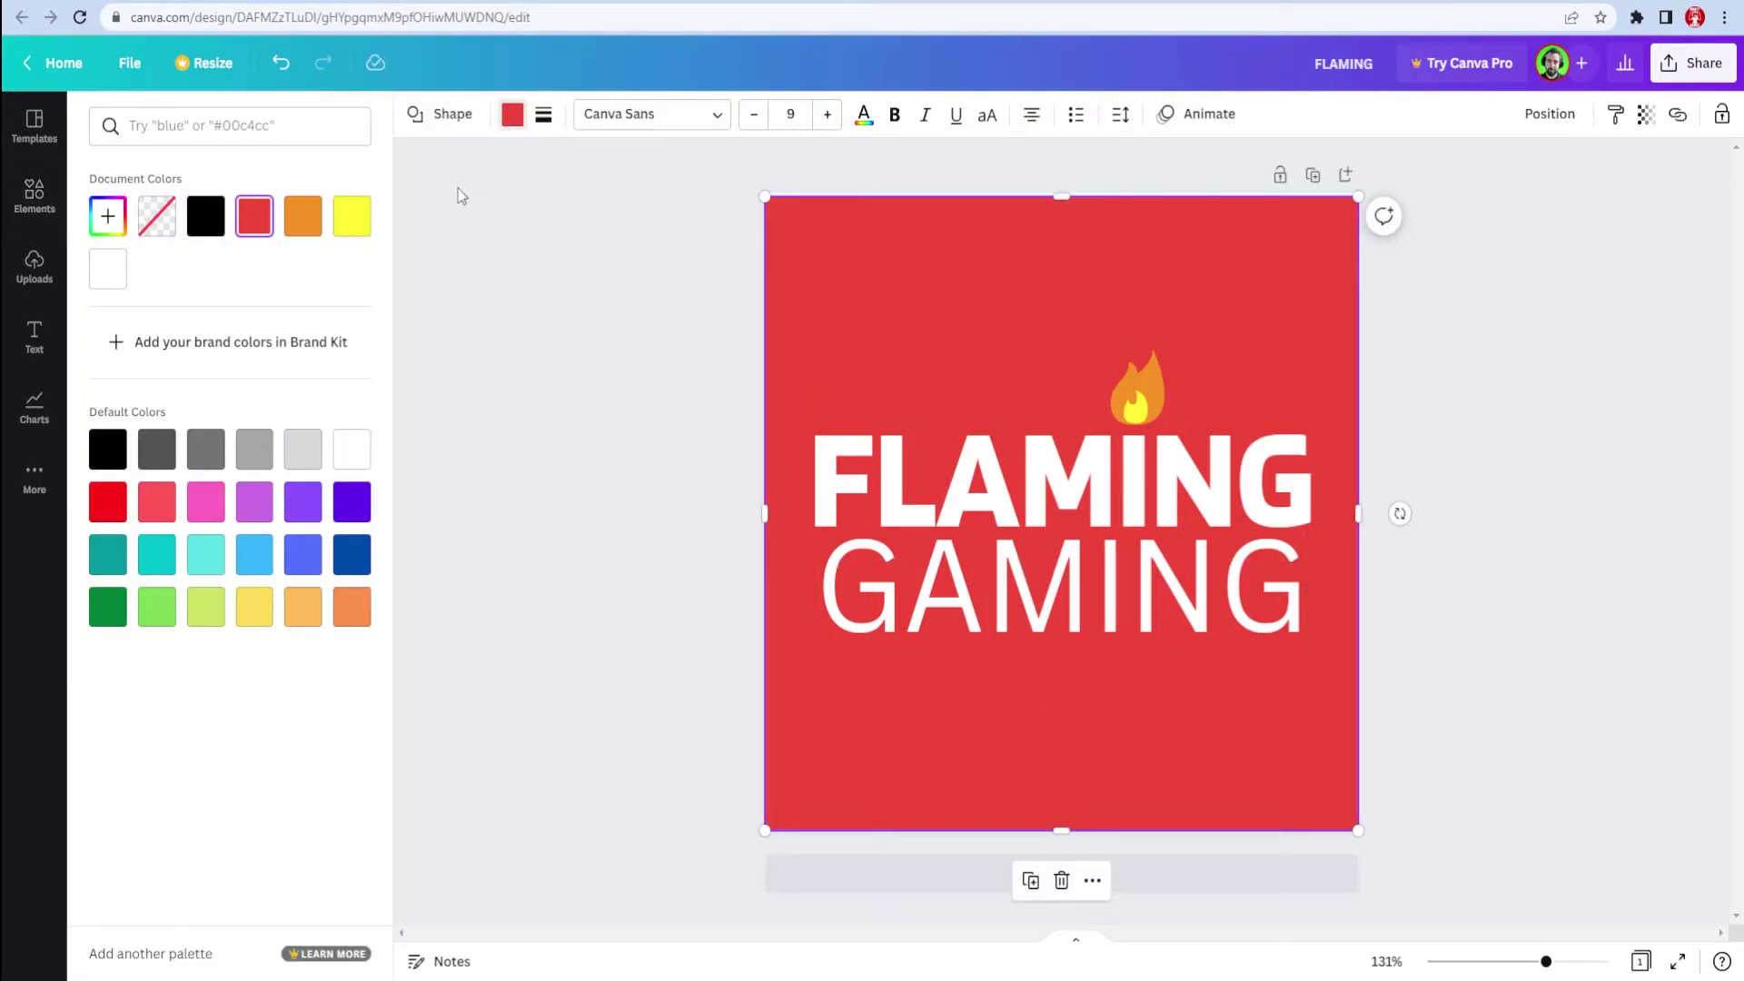
click(207, 215)
click(634, 329)
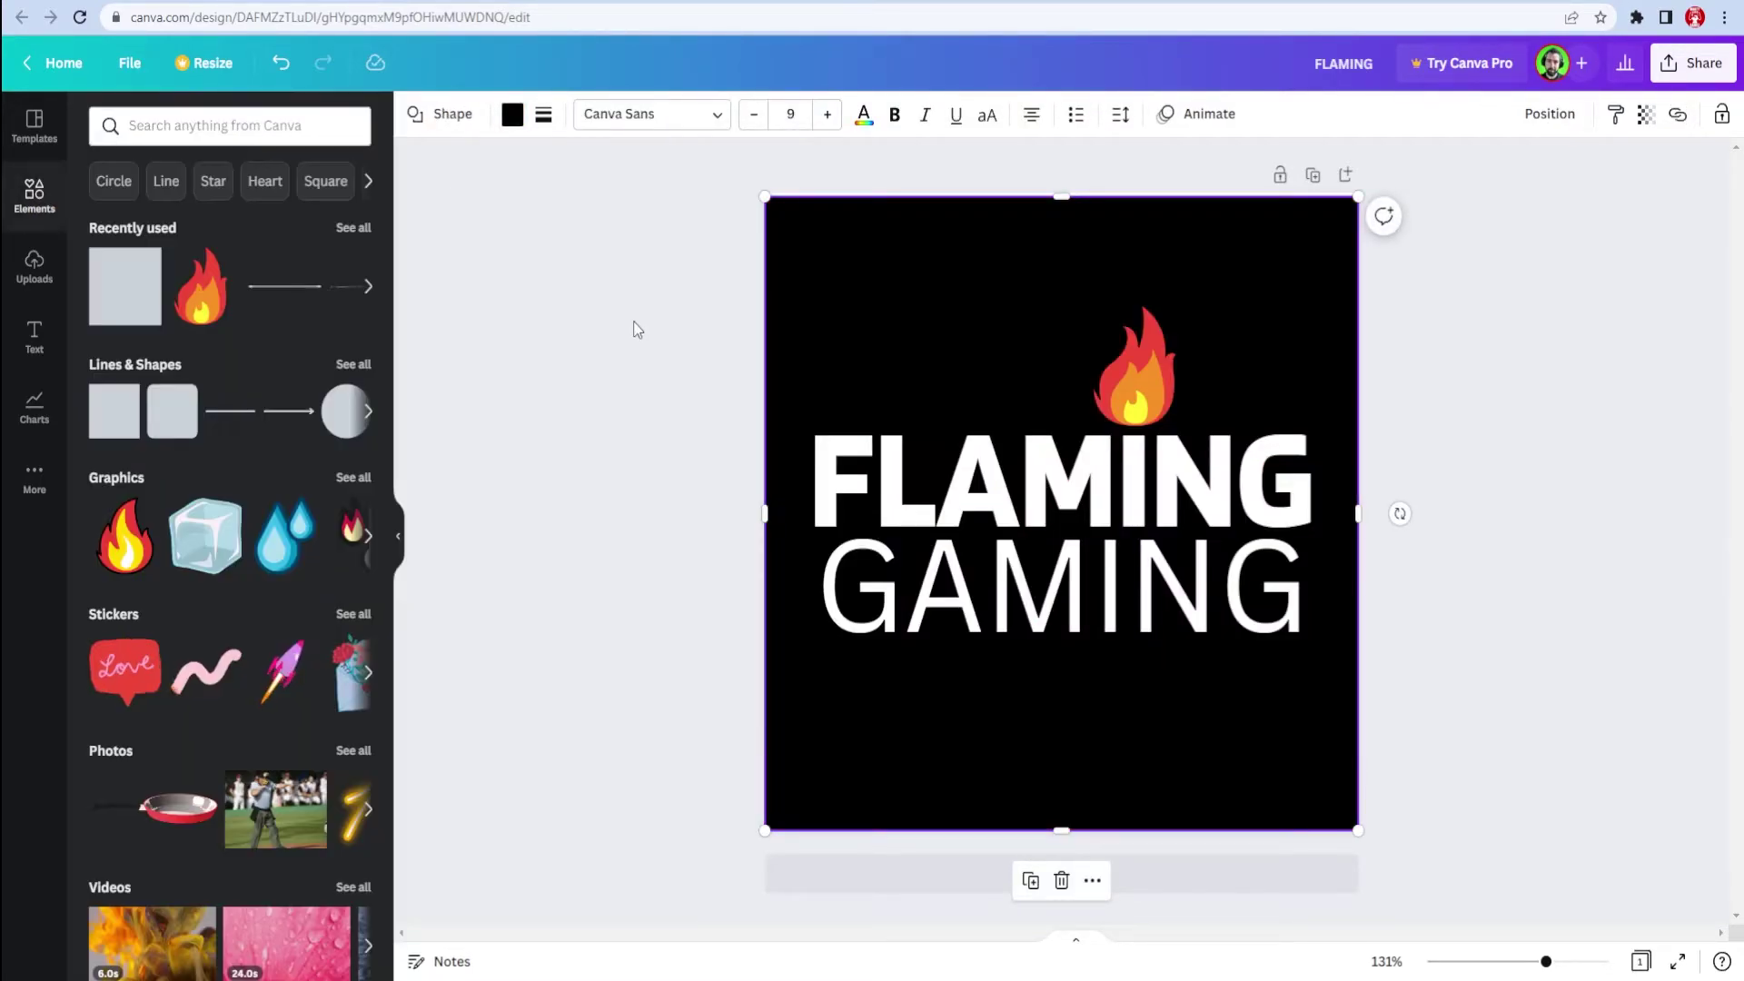
click(1571, 781)
click(1163, 362)
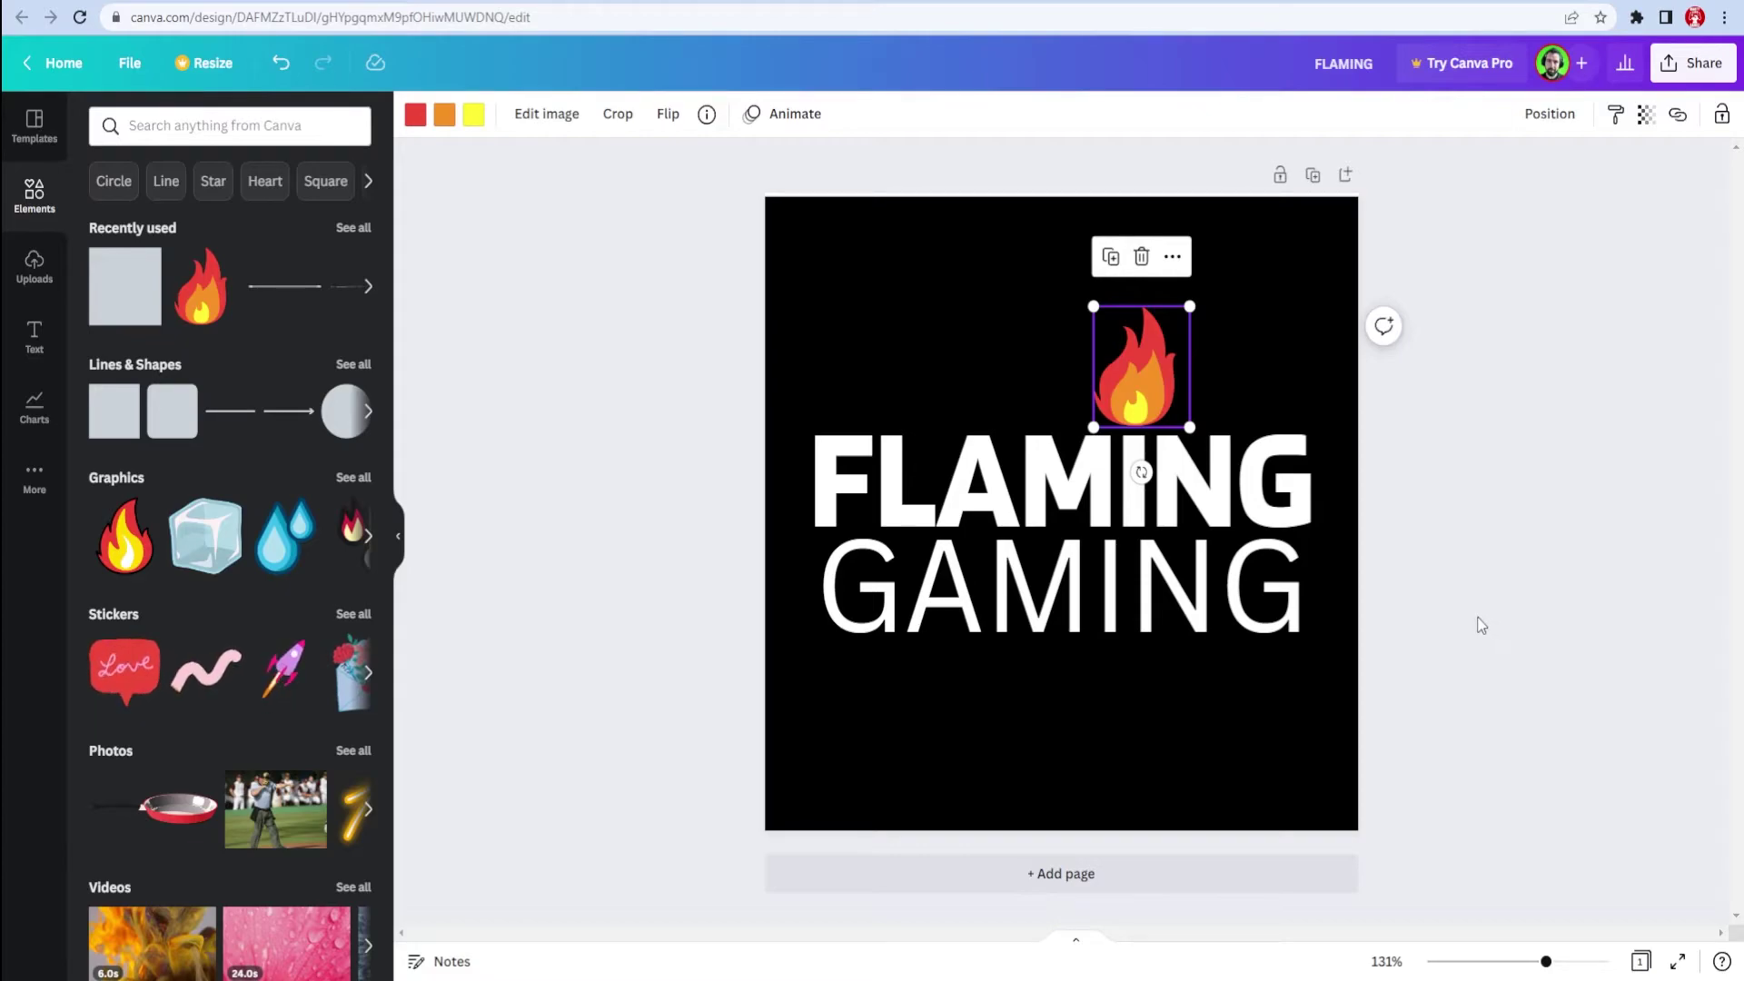
Duplicate the small flame and enlarge the copy to fill most of the square
click(1554, 713)
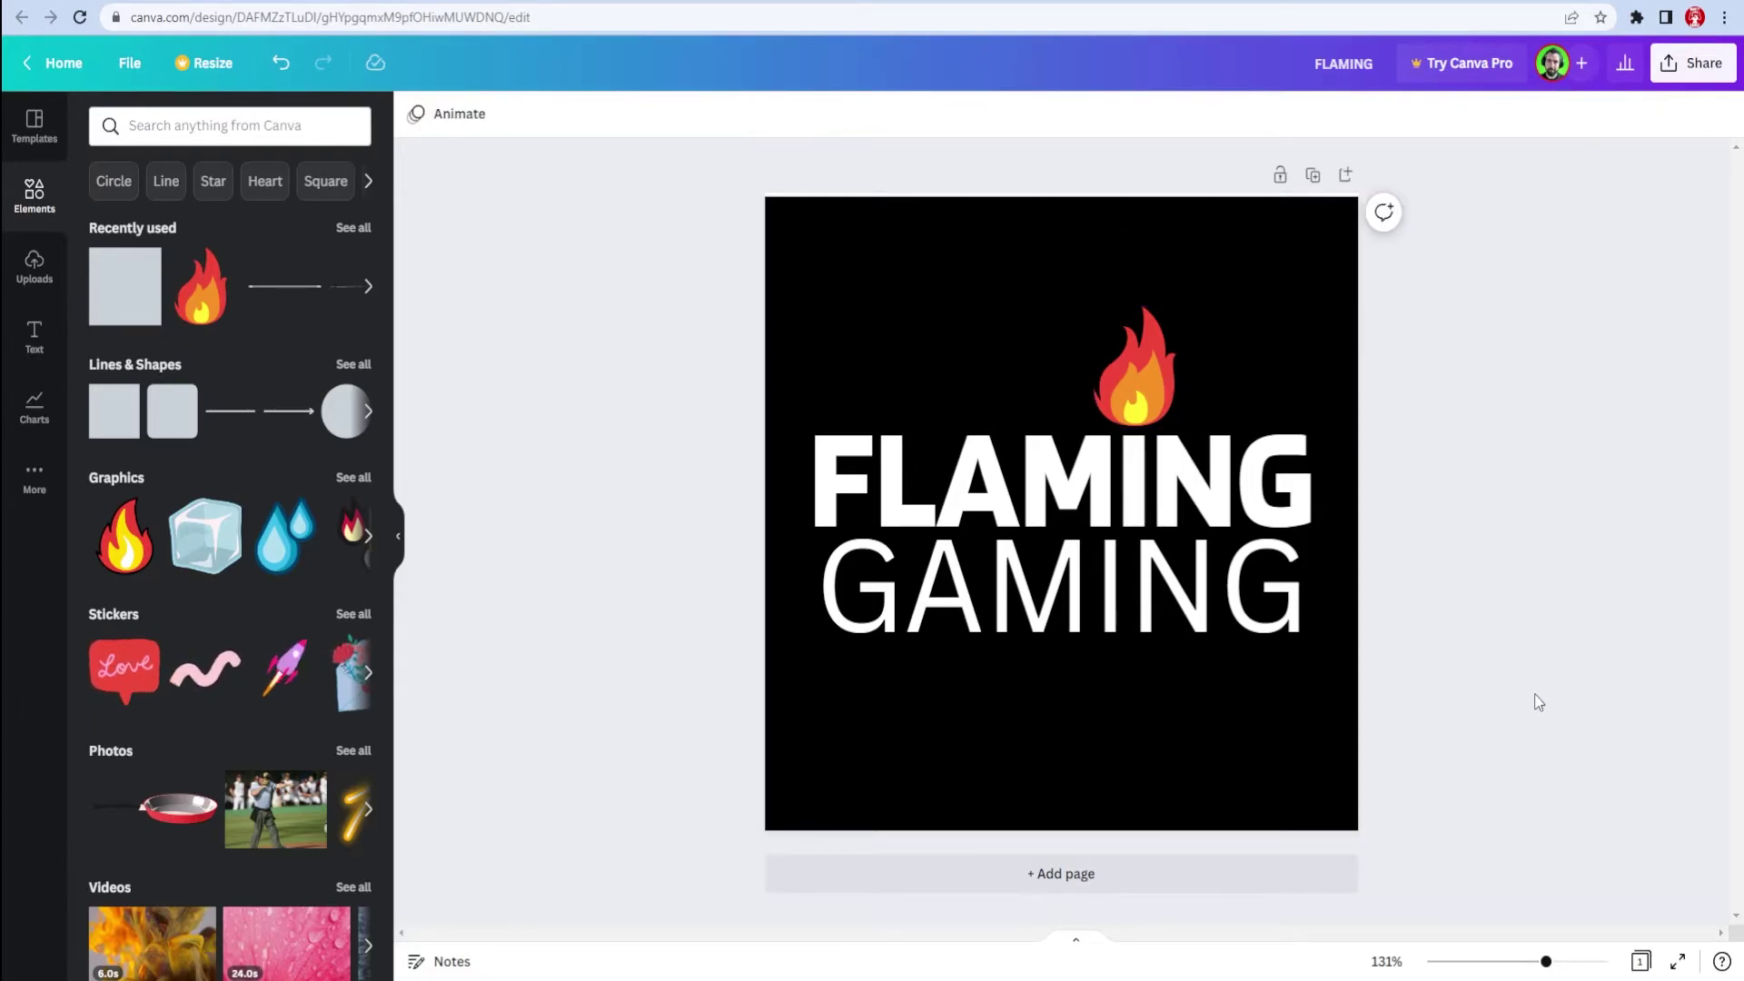
key(Tab)
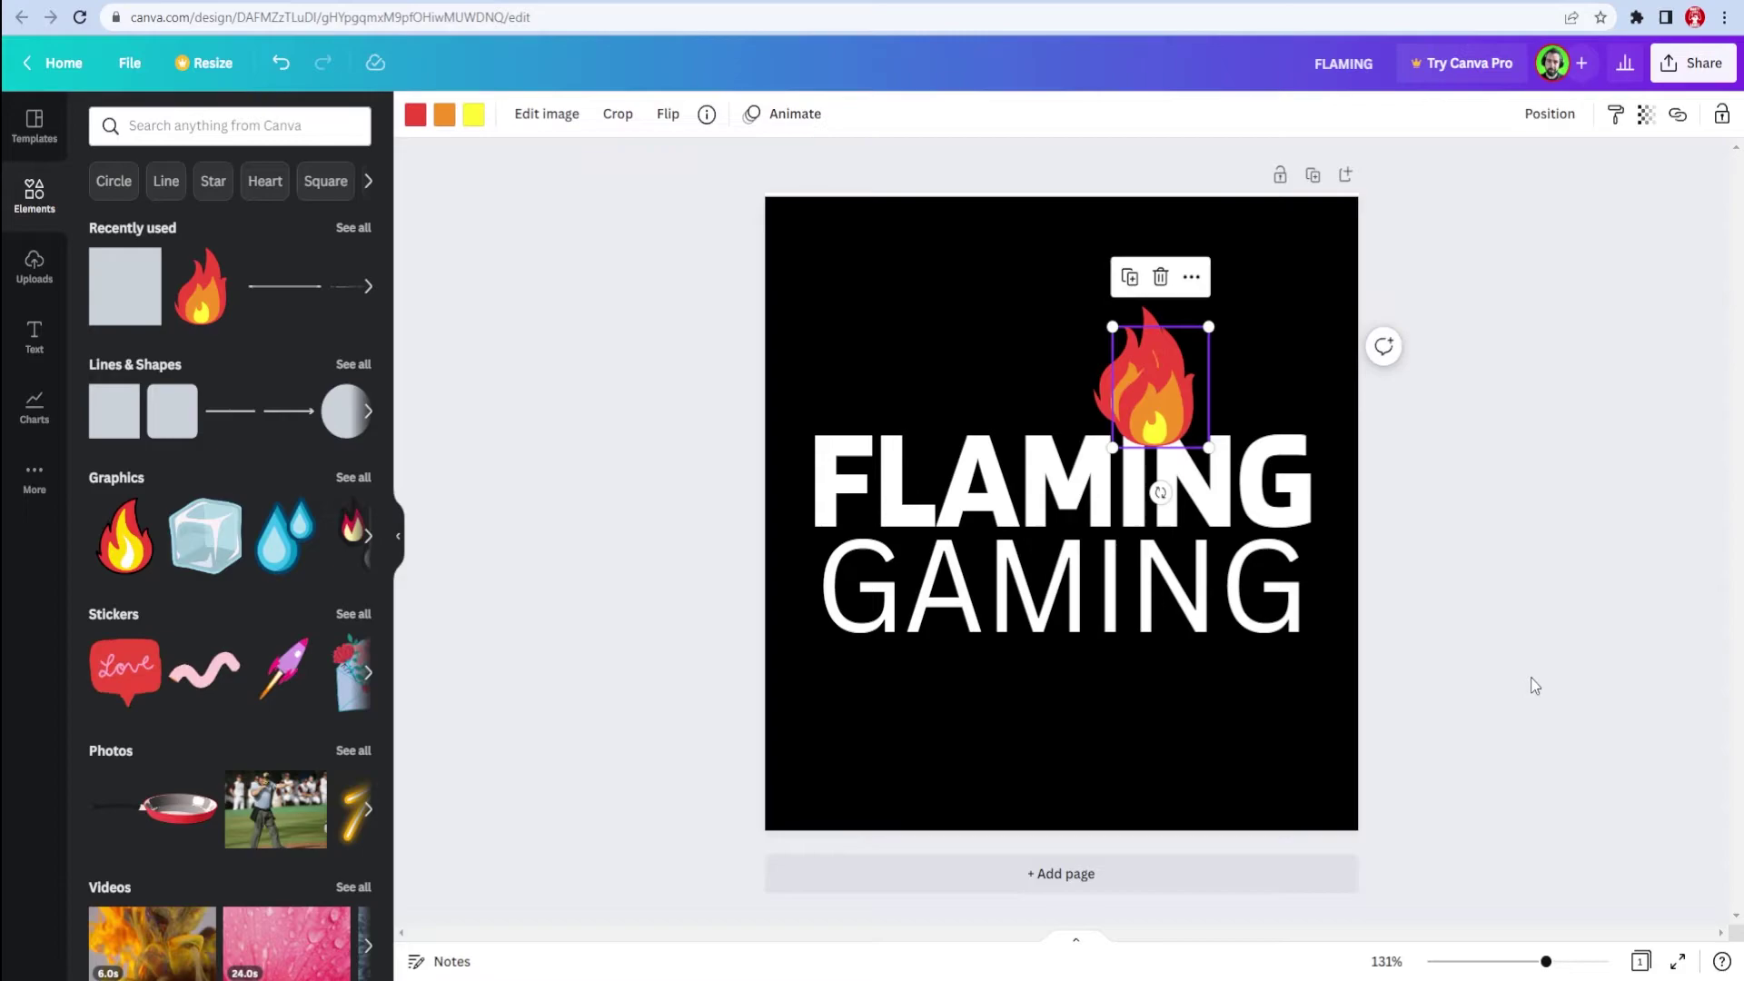
drag(1208, 445, 1464, 766)
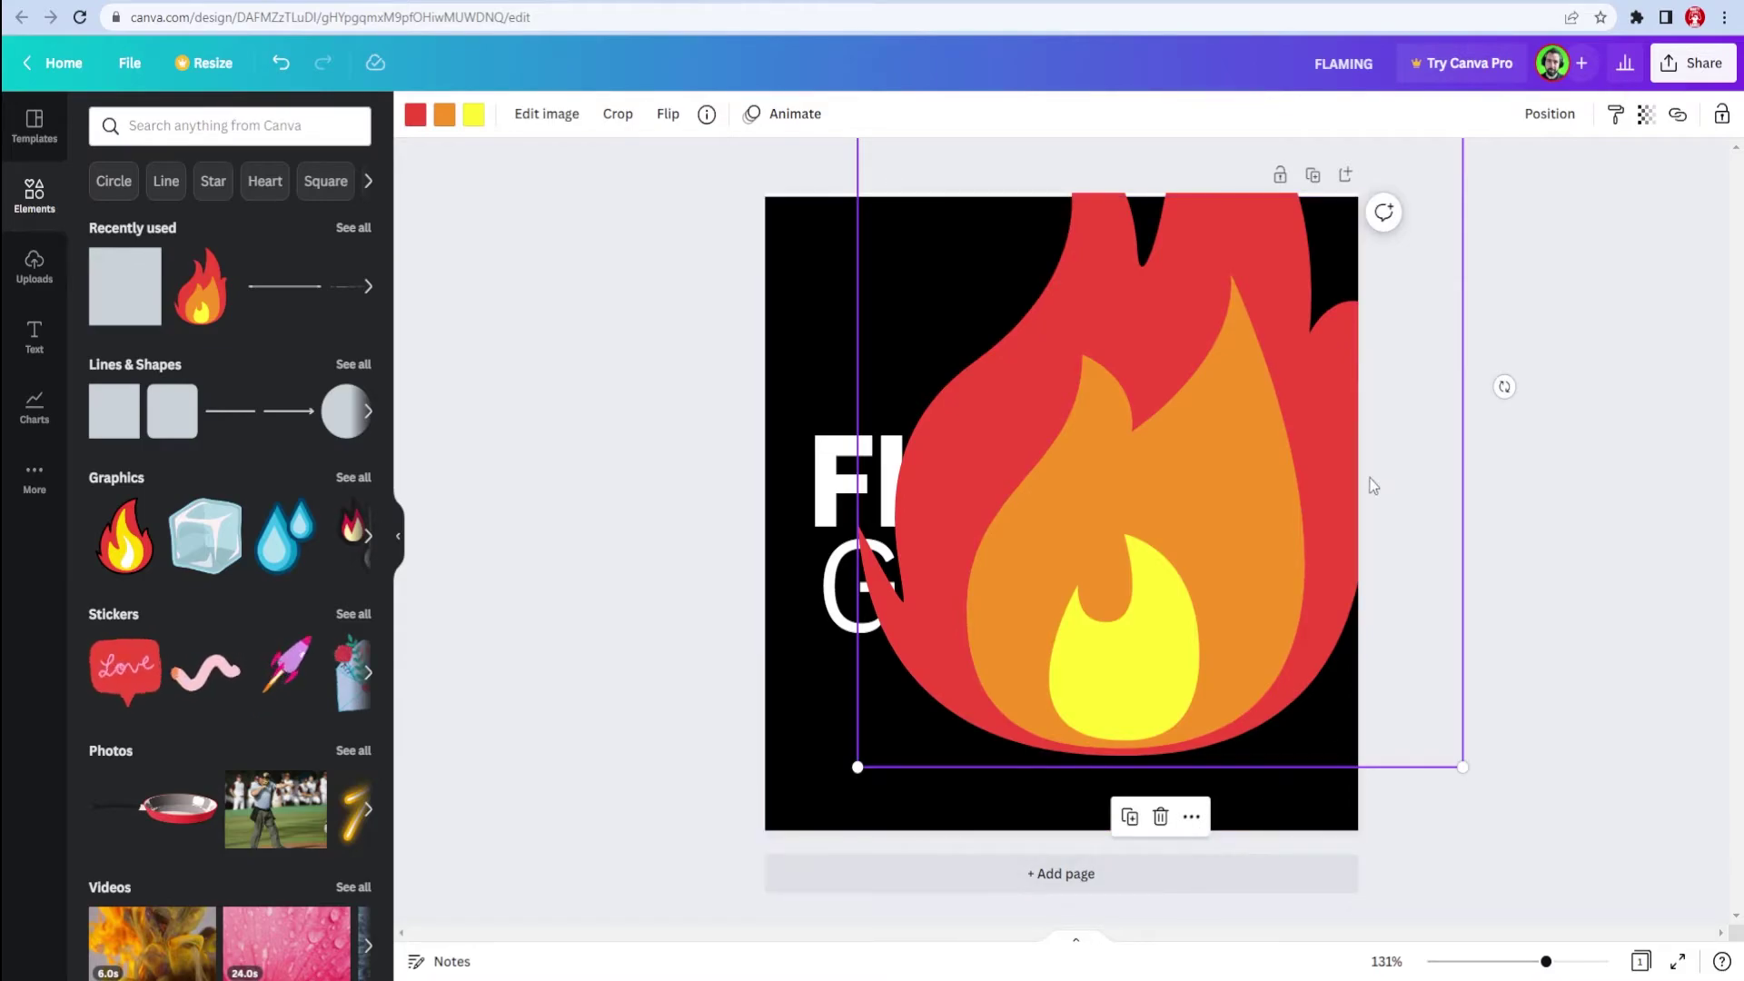
scroll(1372, 487, down, 3)
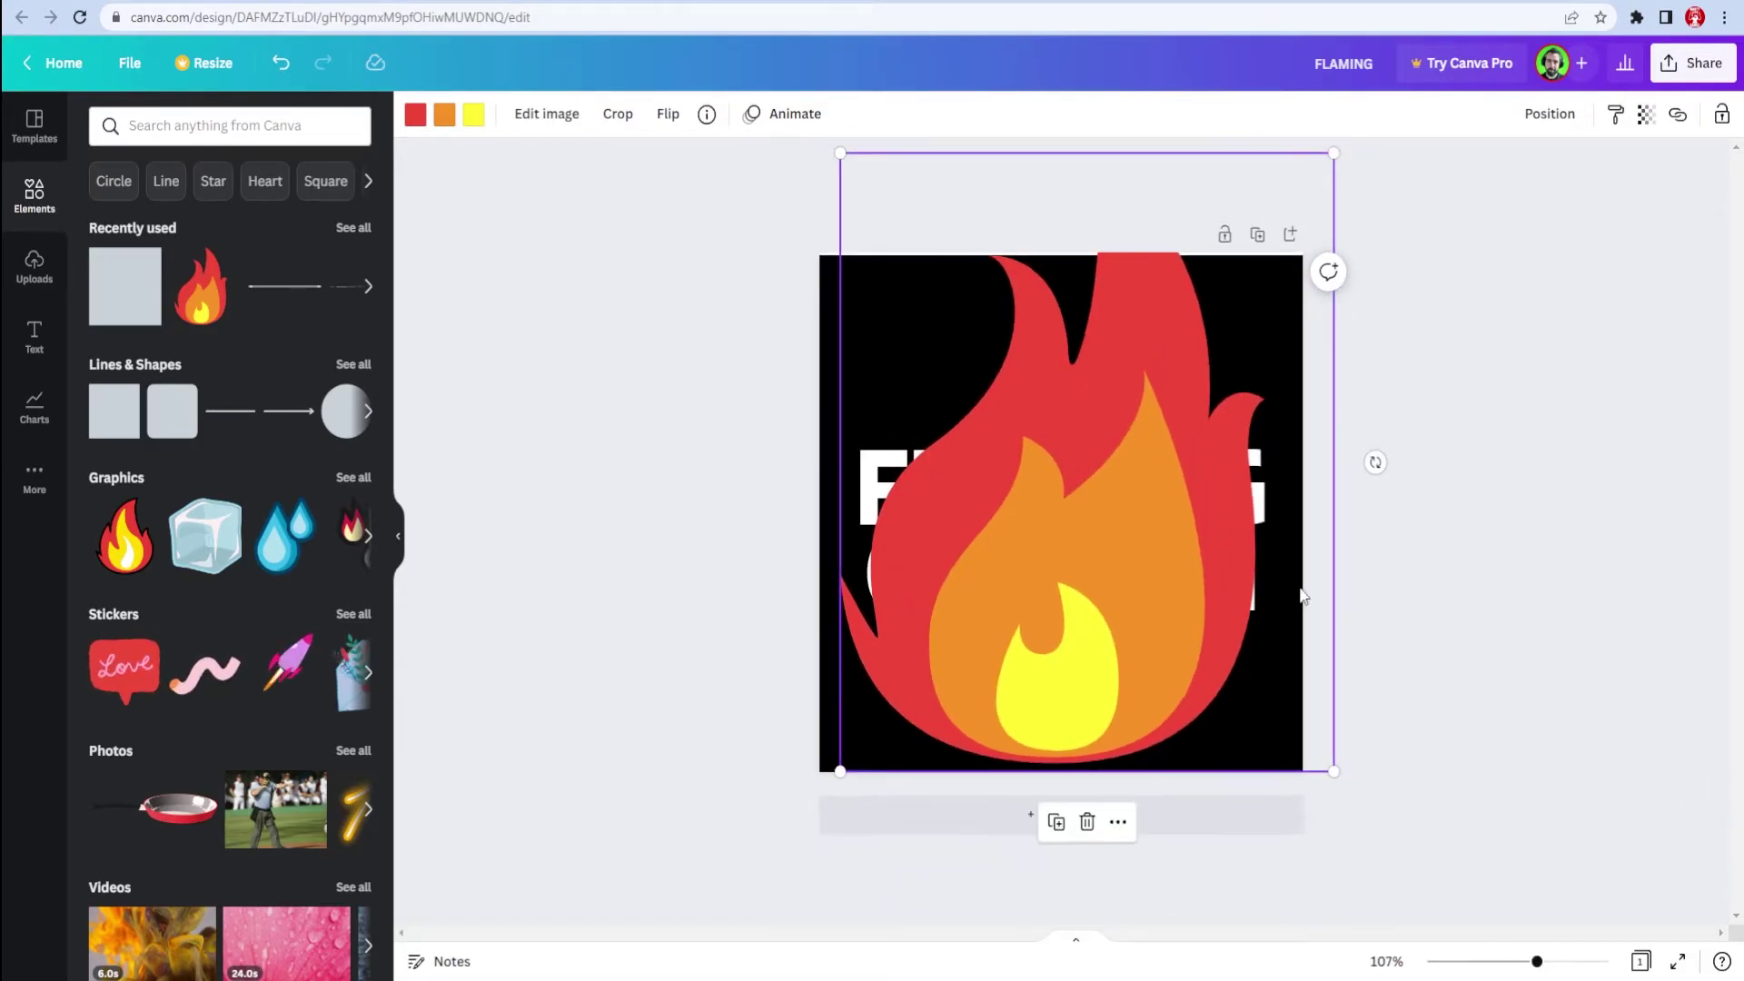
drag(1254, 572, 1229, 593)
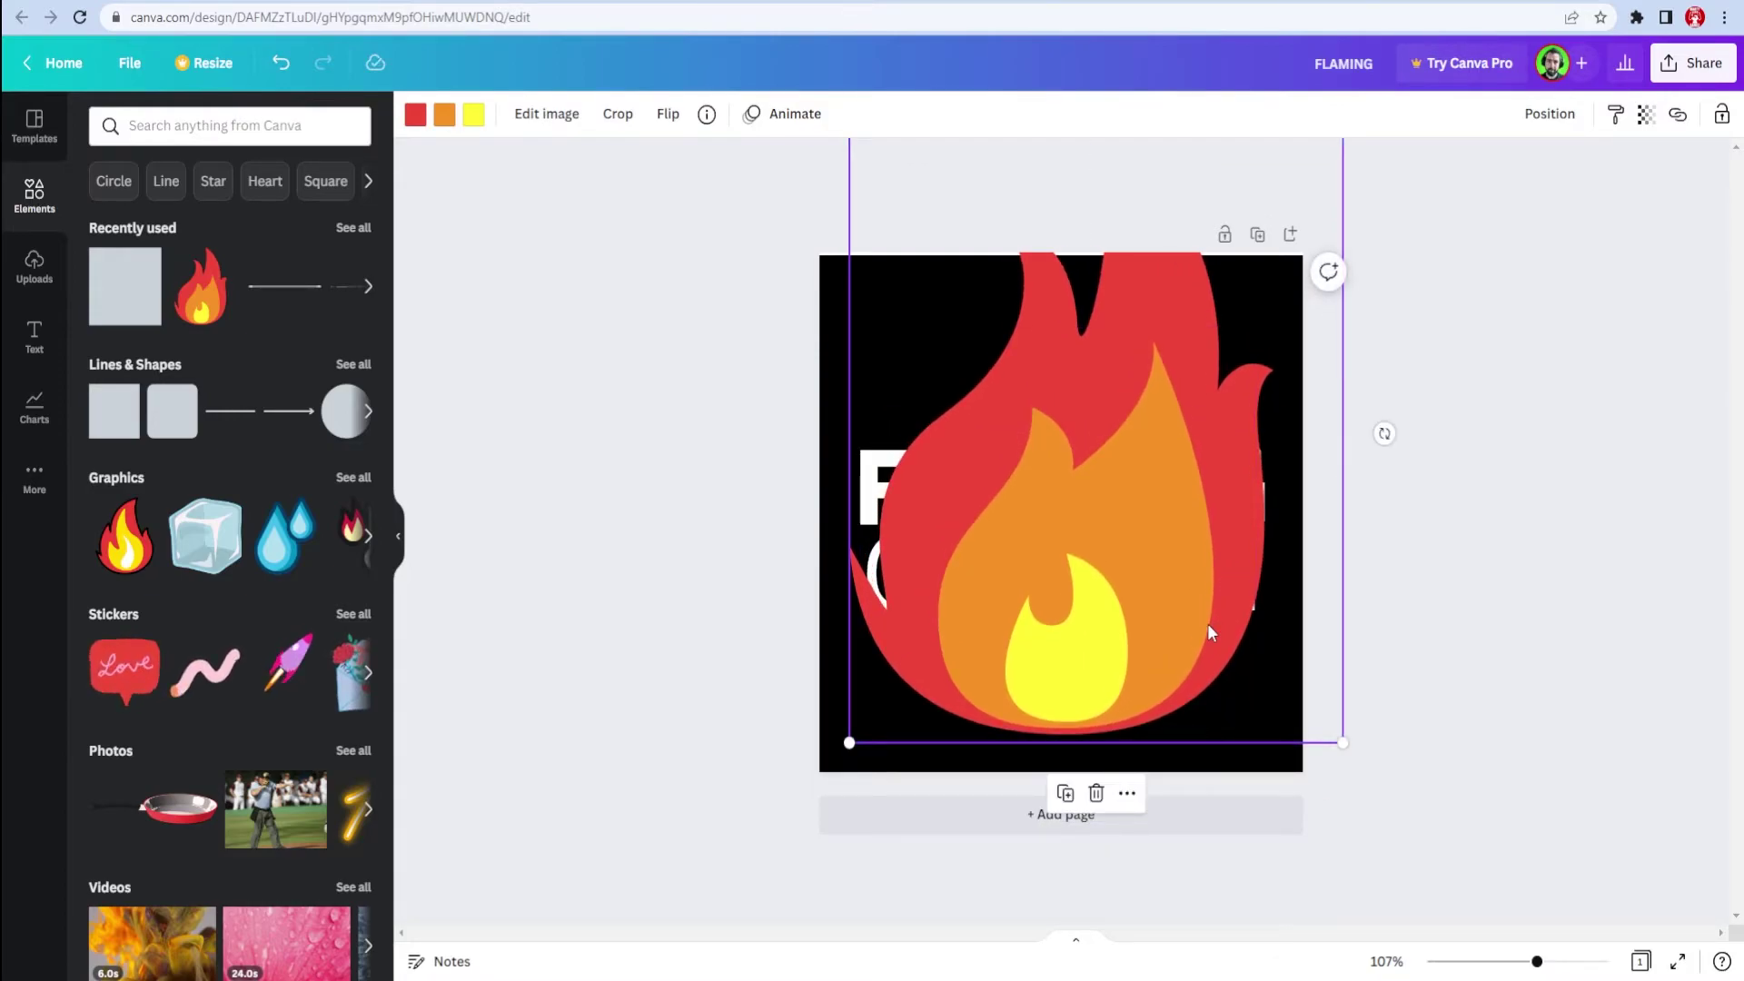
Tilt the large flame about 21 degrees and position it across the right side
mouse_move(1139, 553)
mouse_down()
mouse_move(1140, 579)
mouse_move(1101, 542)
mouse_up()
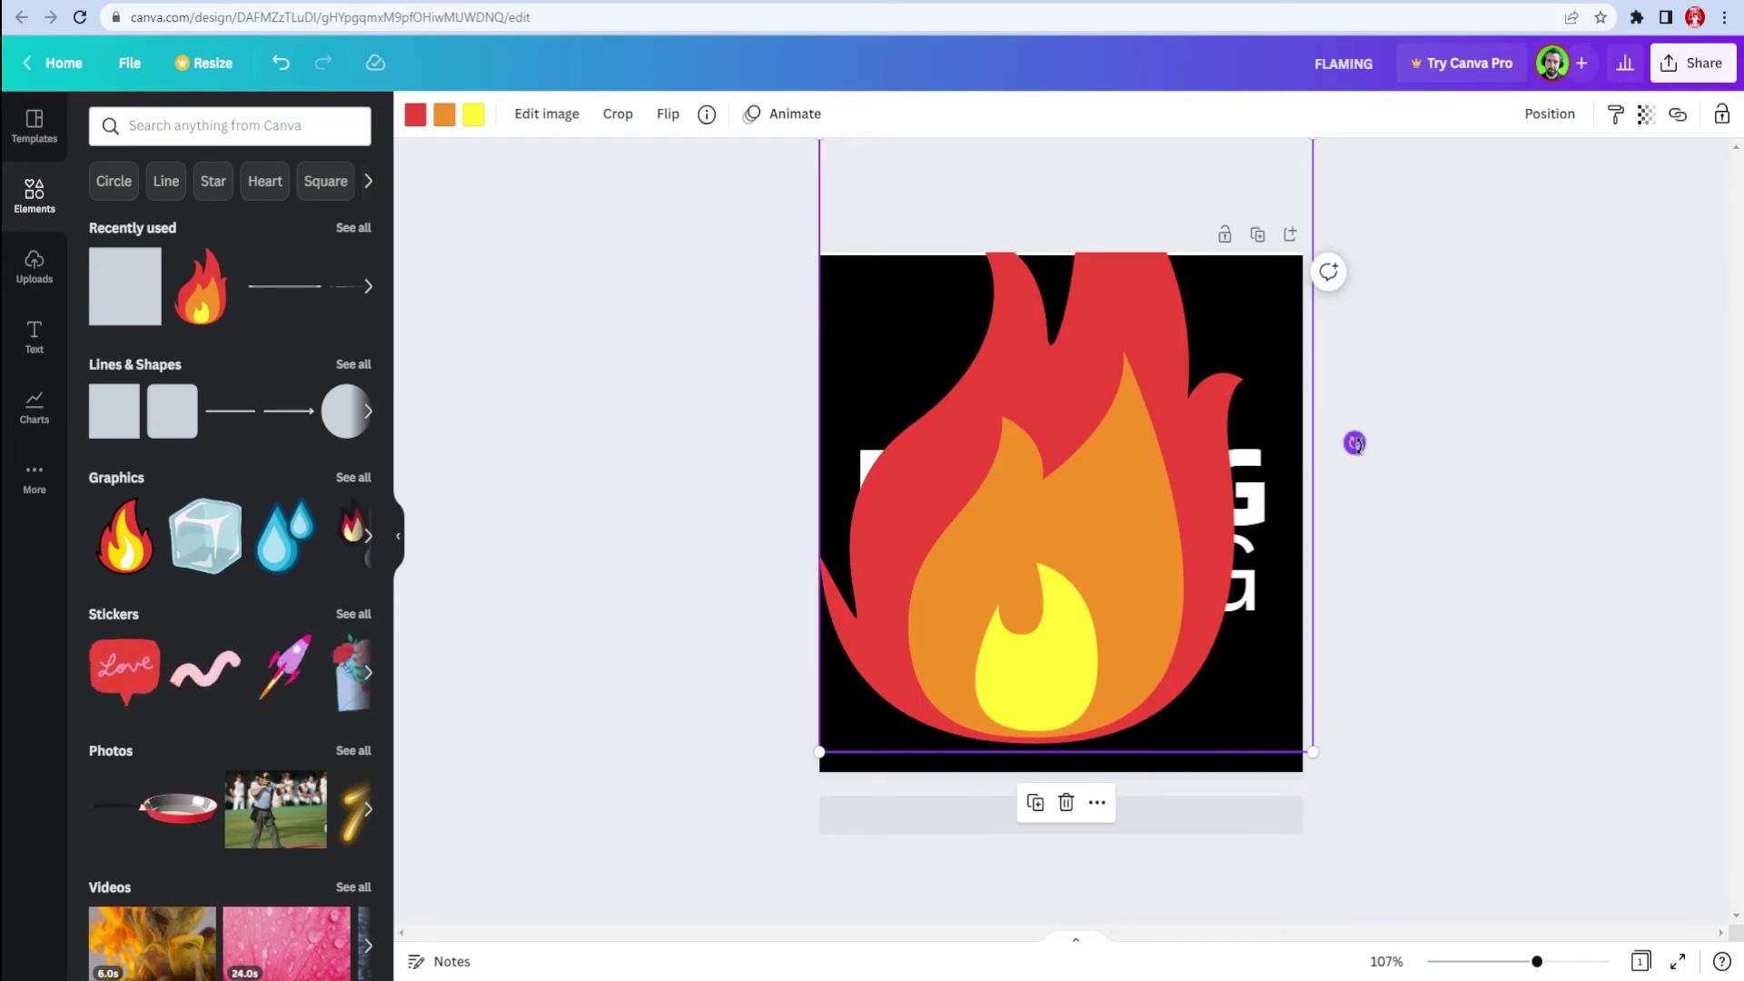
drag(1355, 442, 1383, 313)
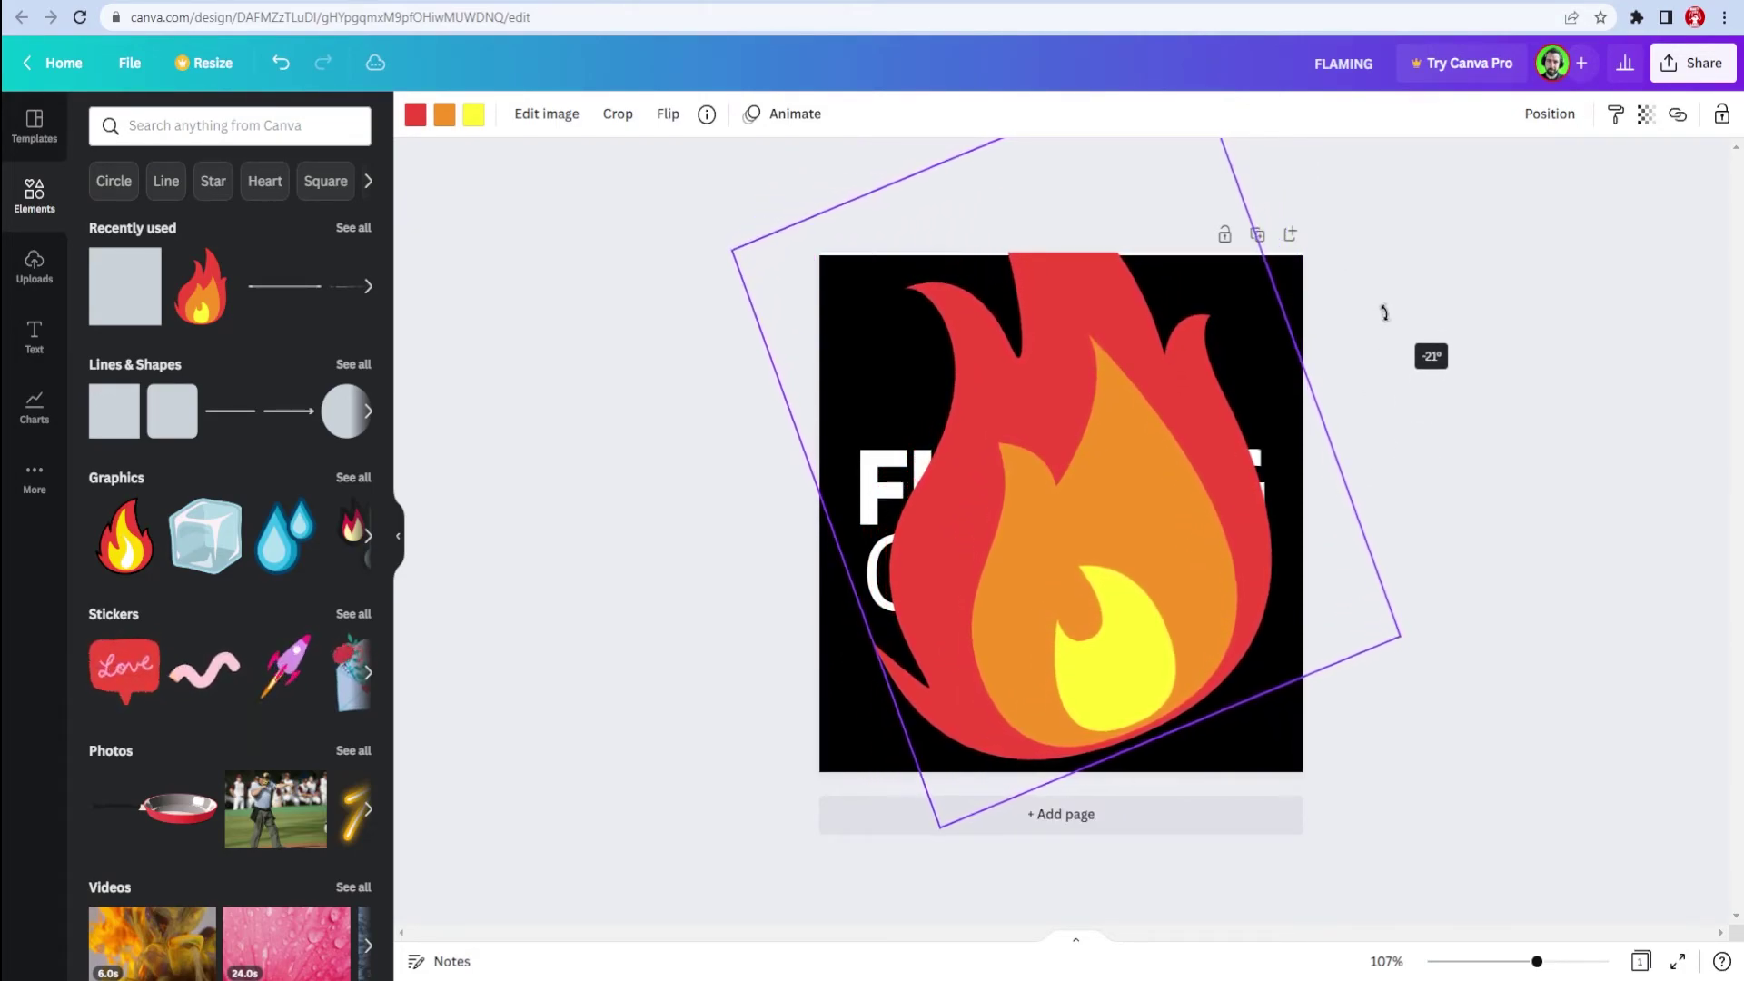
drag(1200, 518, 1258, 588)
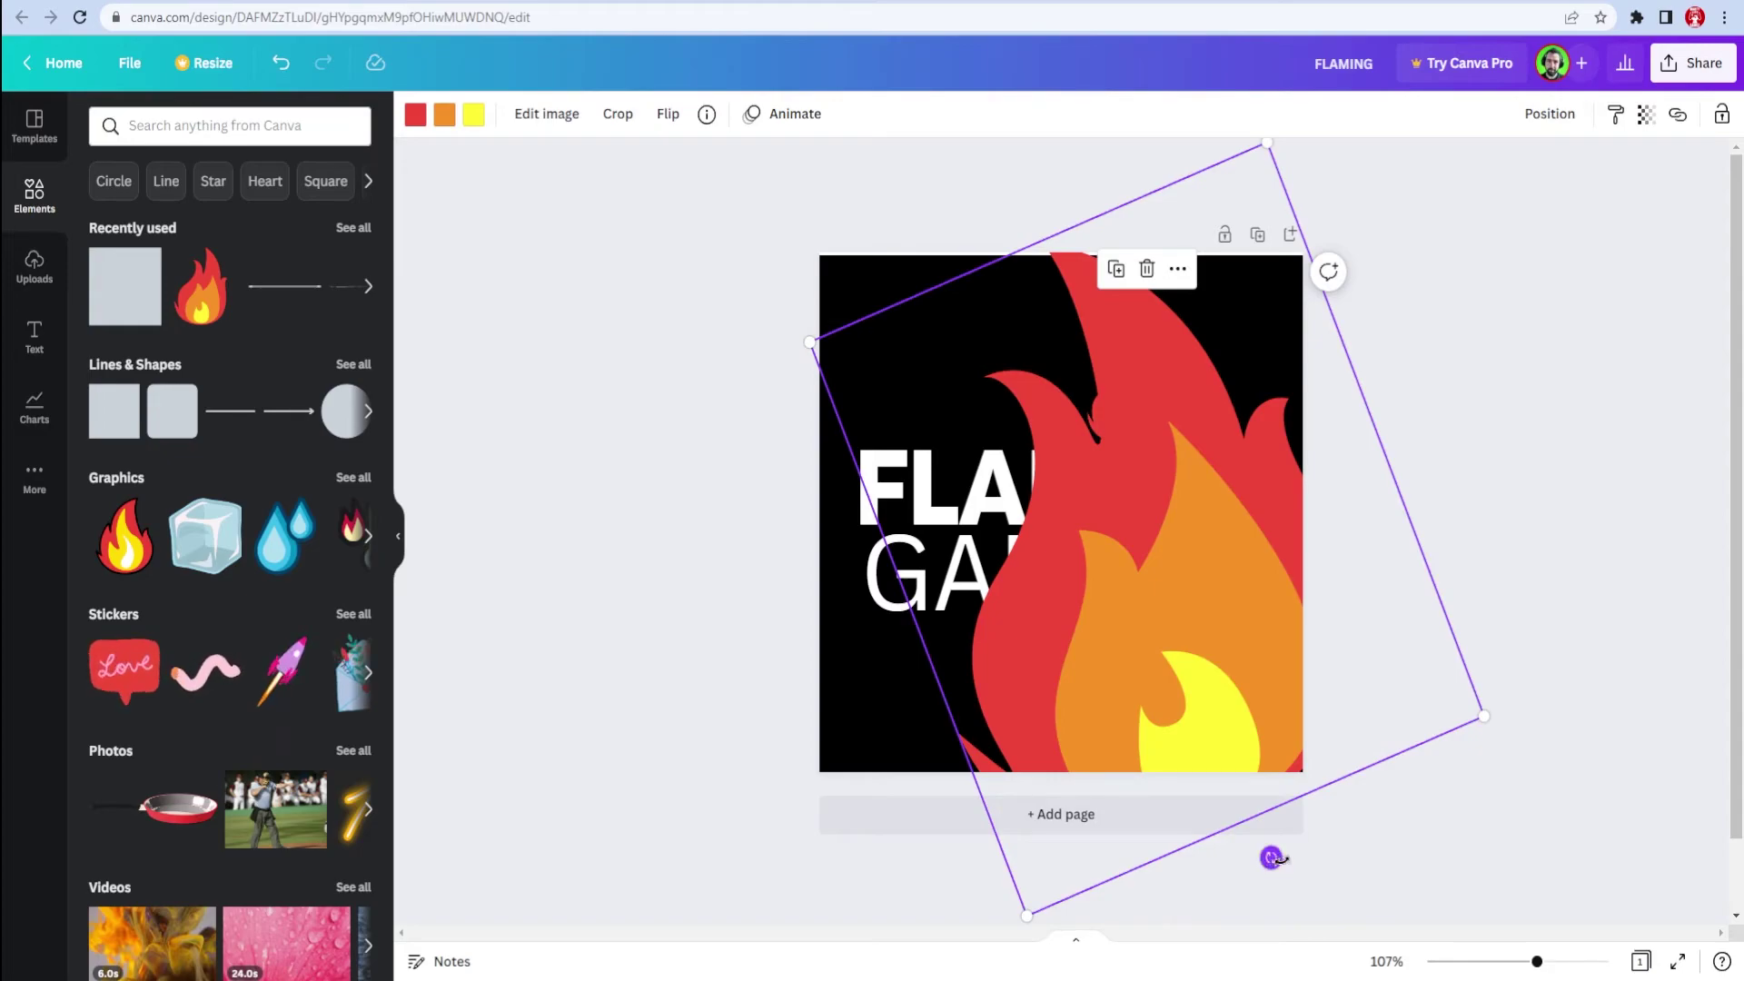
drag(1274, 858, 1377, 878)
mouse_move(1227, 681)
mouse_down()
mouse_move(1173, 643)
mouse_move(1180, 662)
mouse_up()
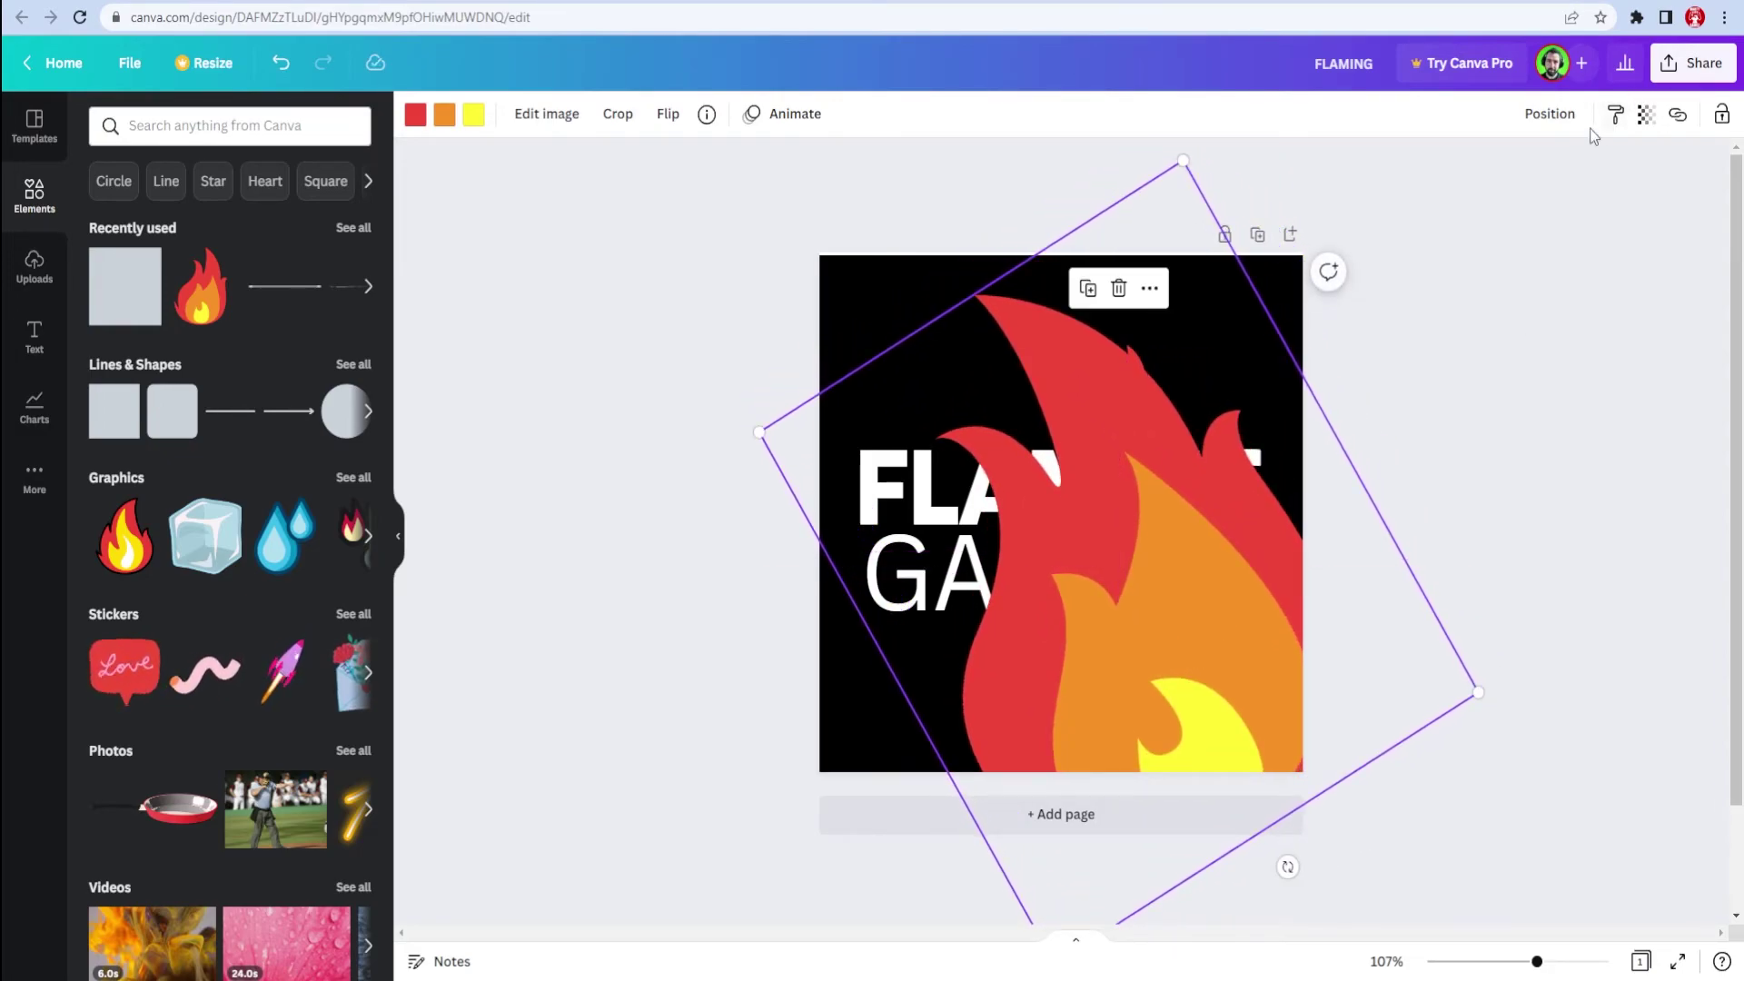
Make the large flame about 48 transparent and layer it just above the background
click(1644, 115)
drag(1630, 194, 1590, 199)
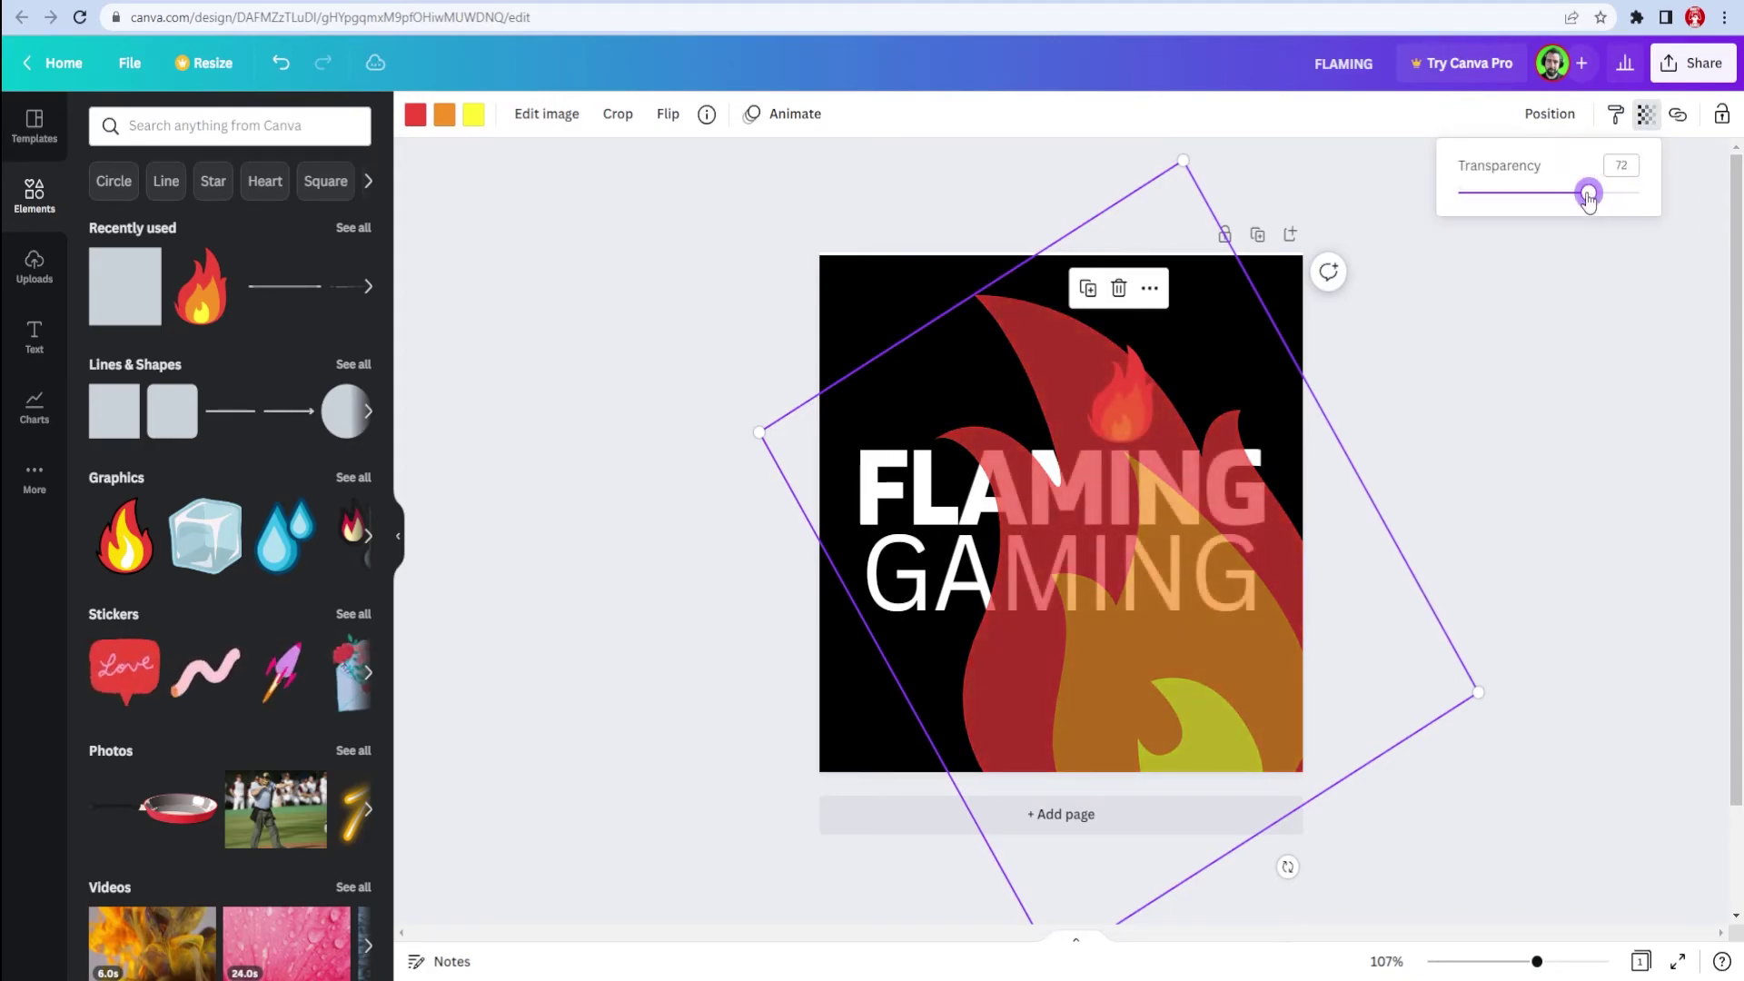
click(1549, 114)
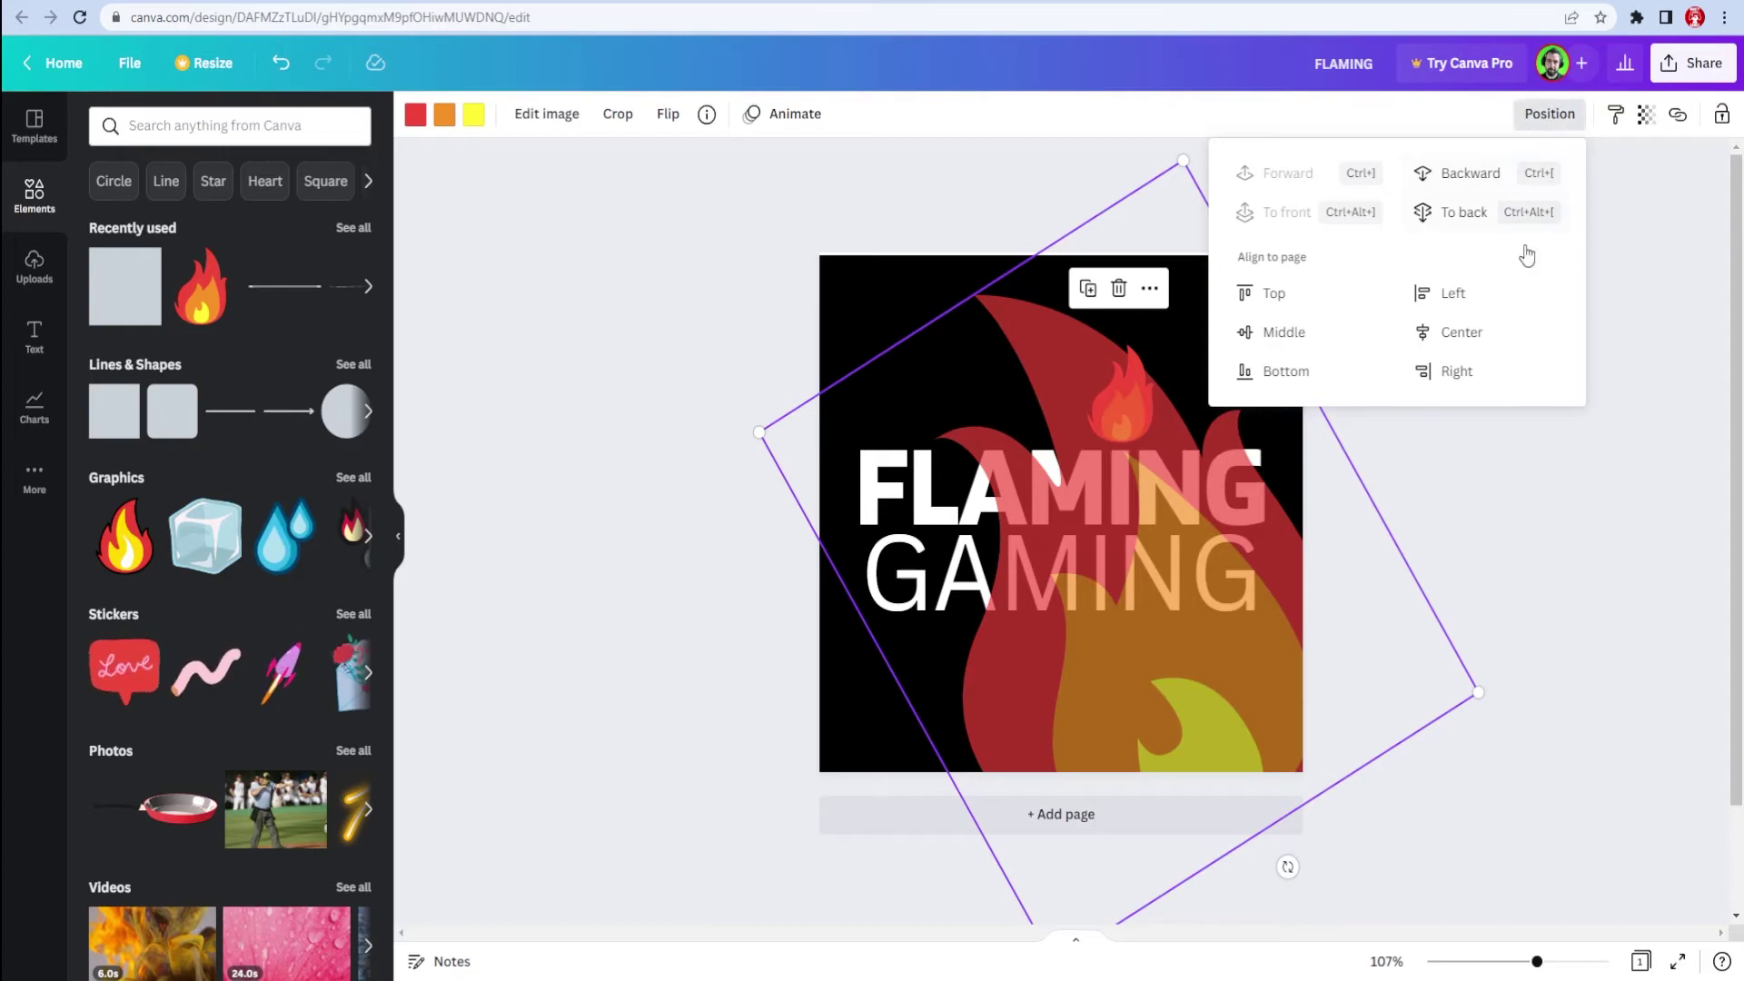
click(1464, 211)
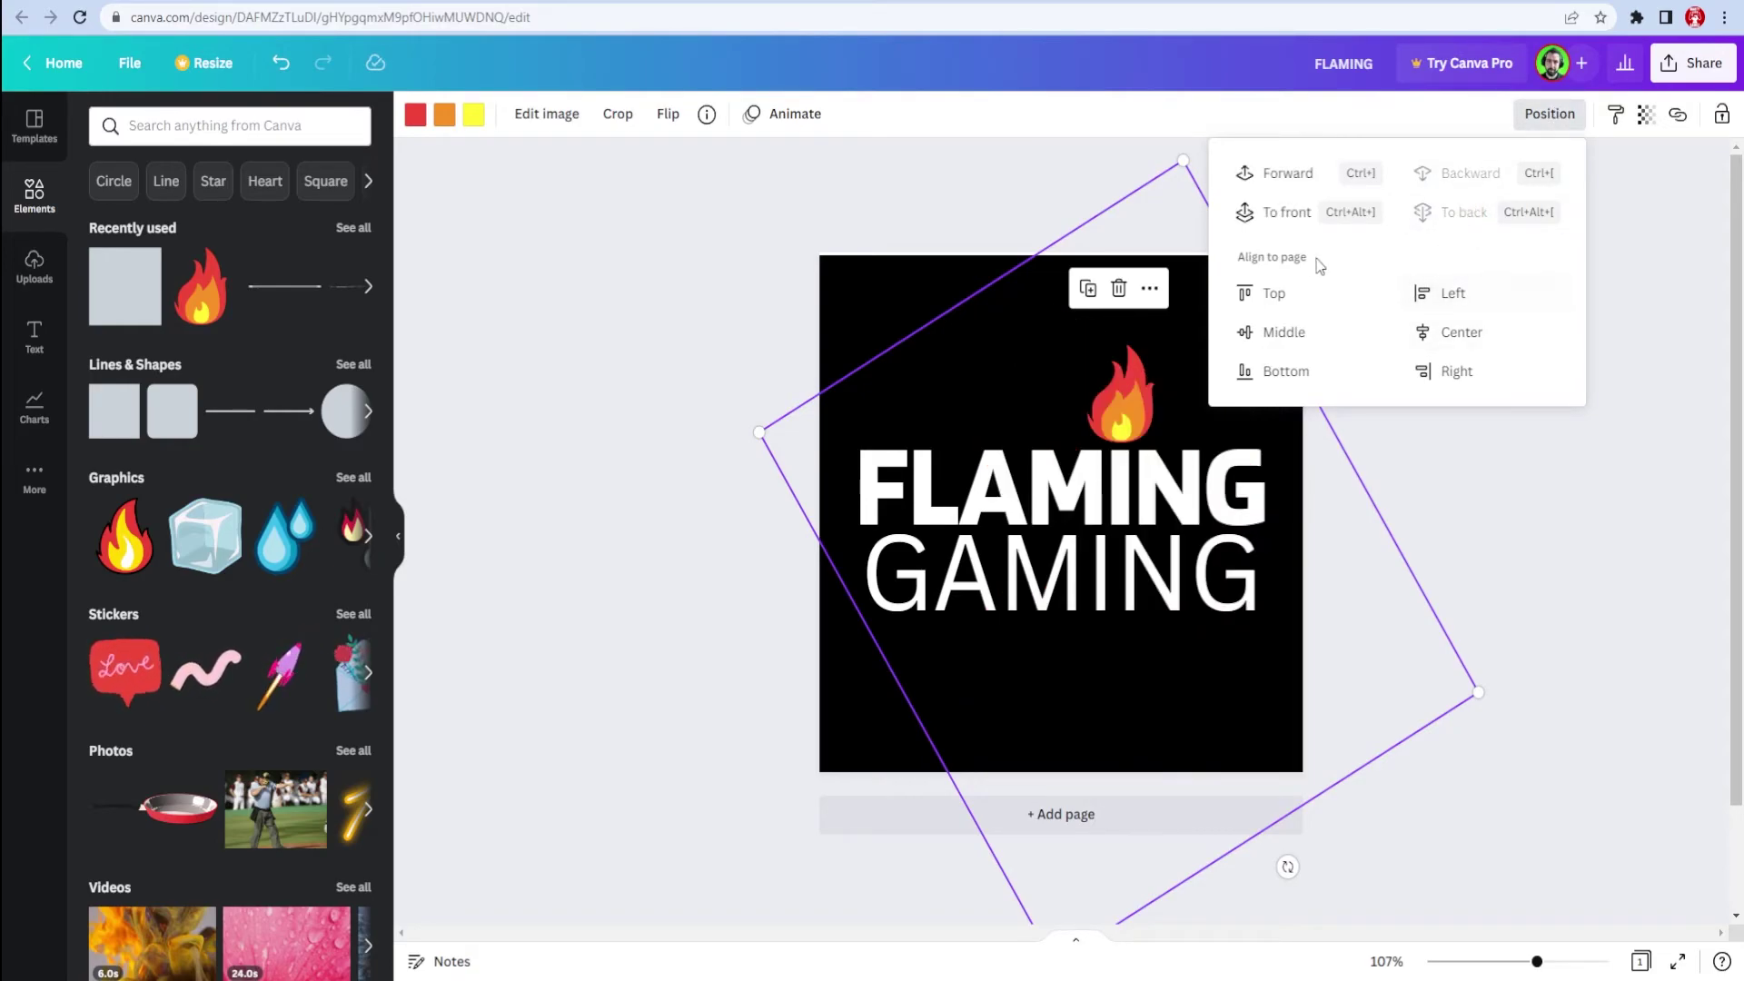
click(1289, 174)
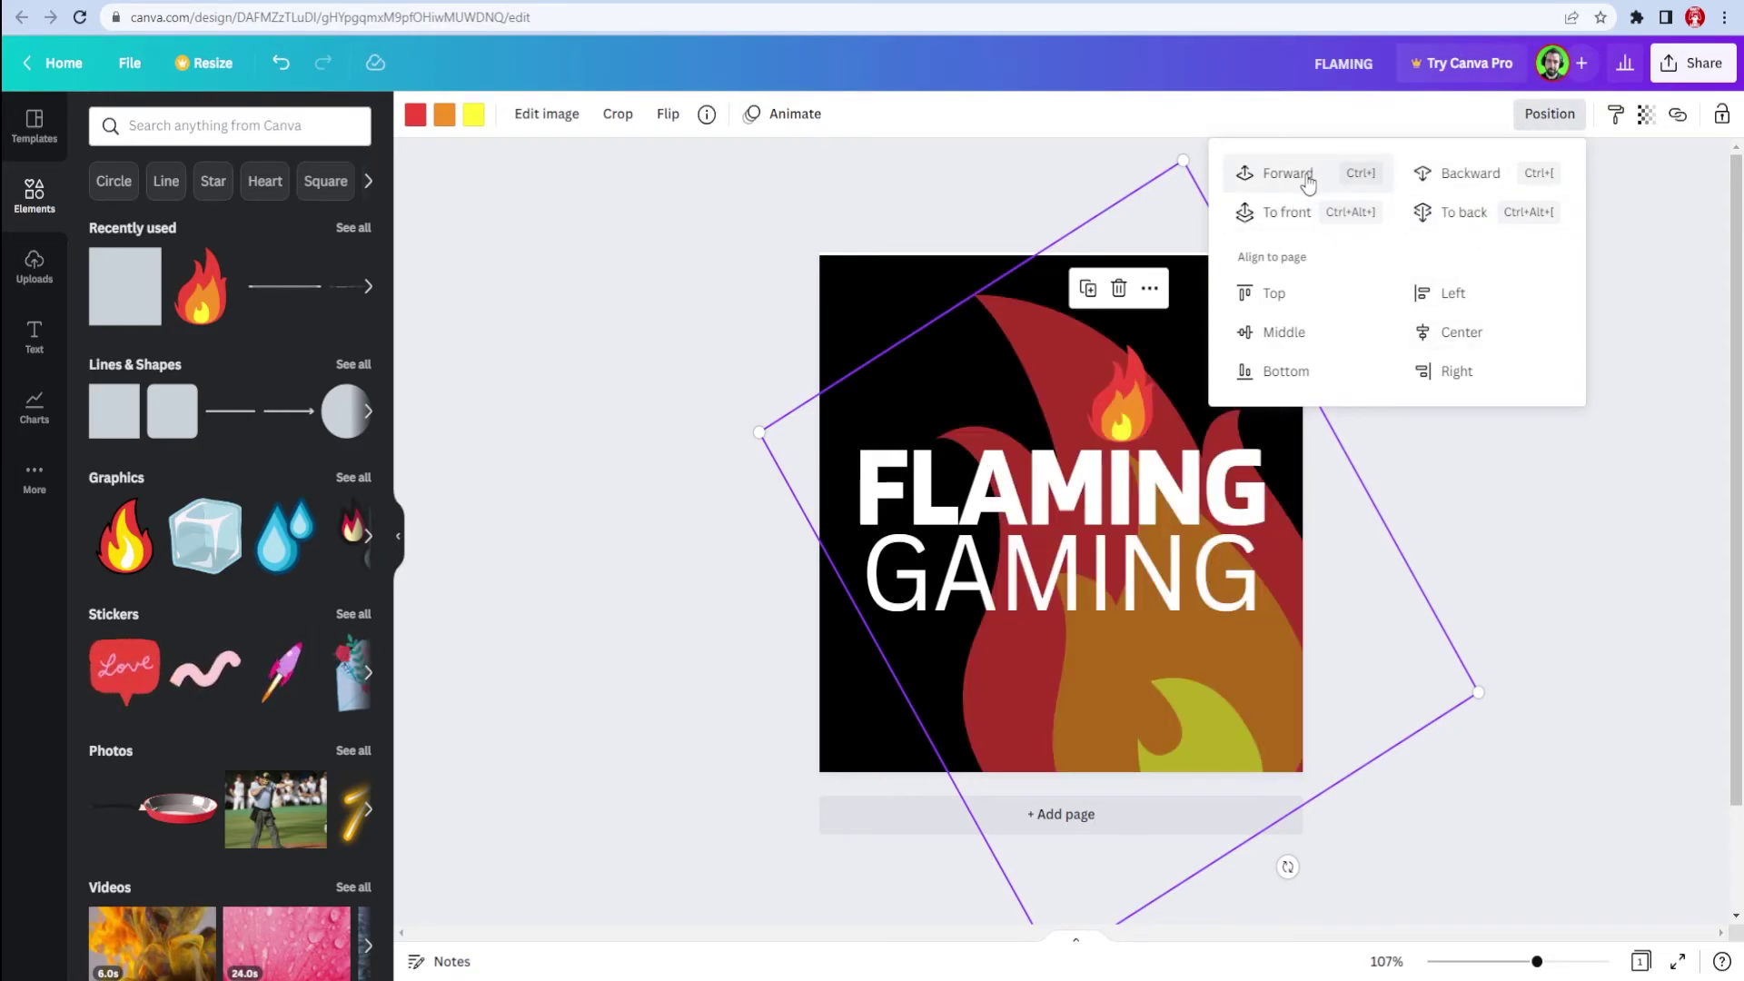
Fade the large flame further with the Transparency slider
click(1643, 115)
drag(1587, 197, 1535, 203)
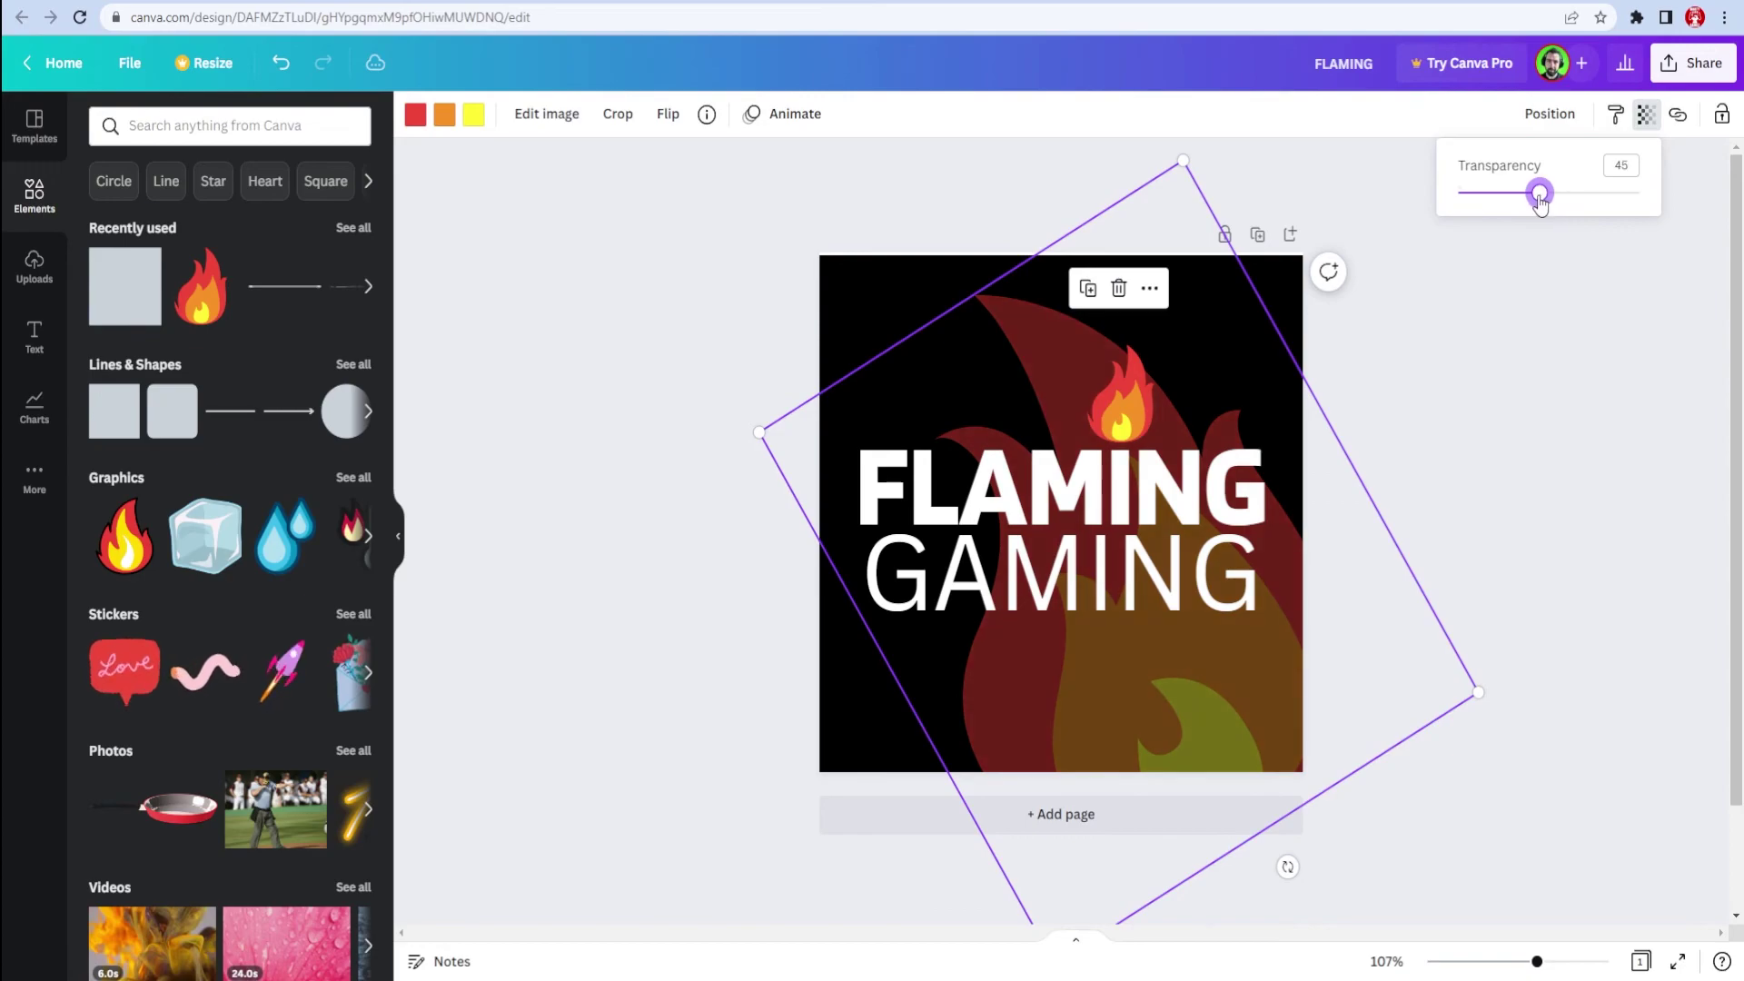
click(1522, 436)
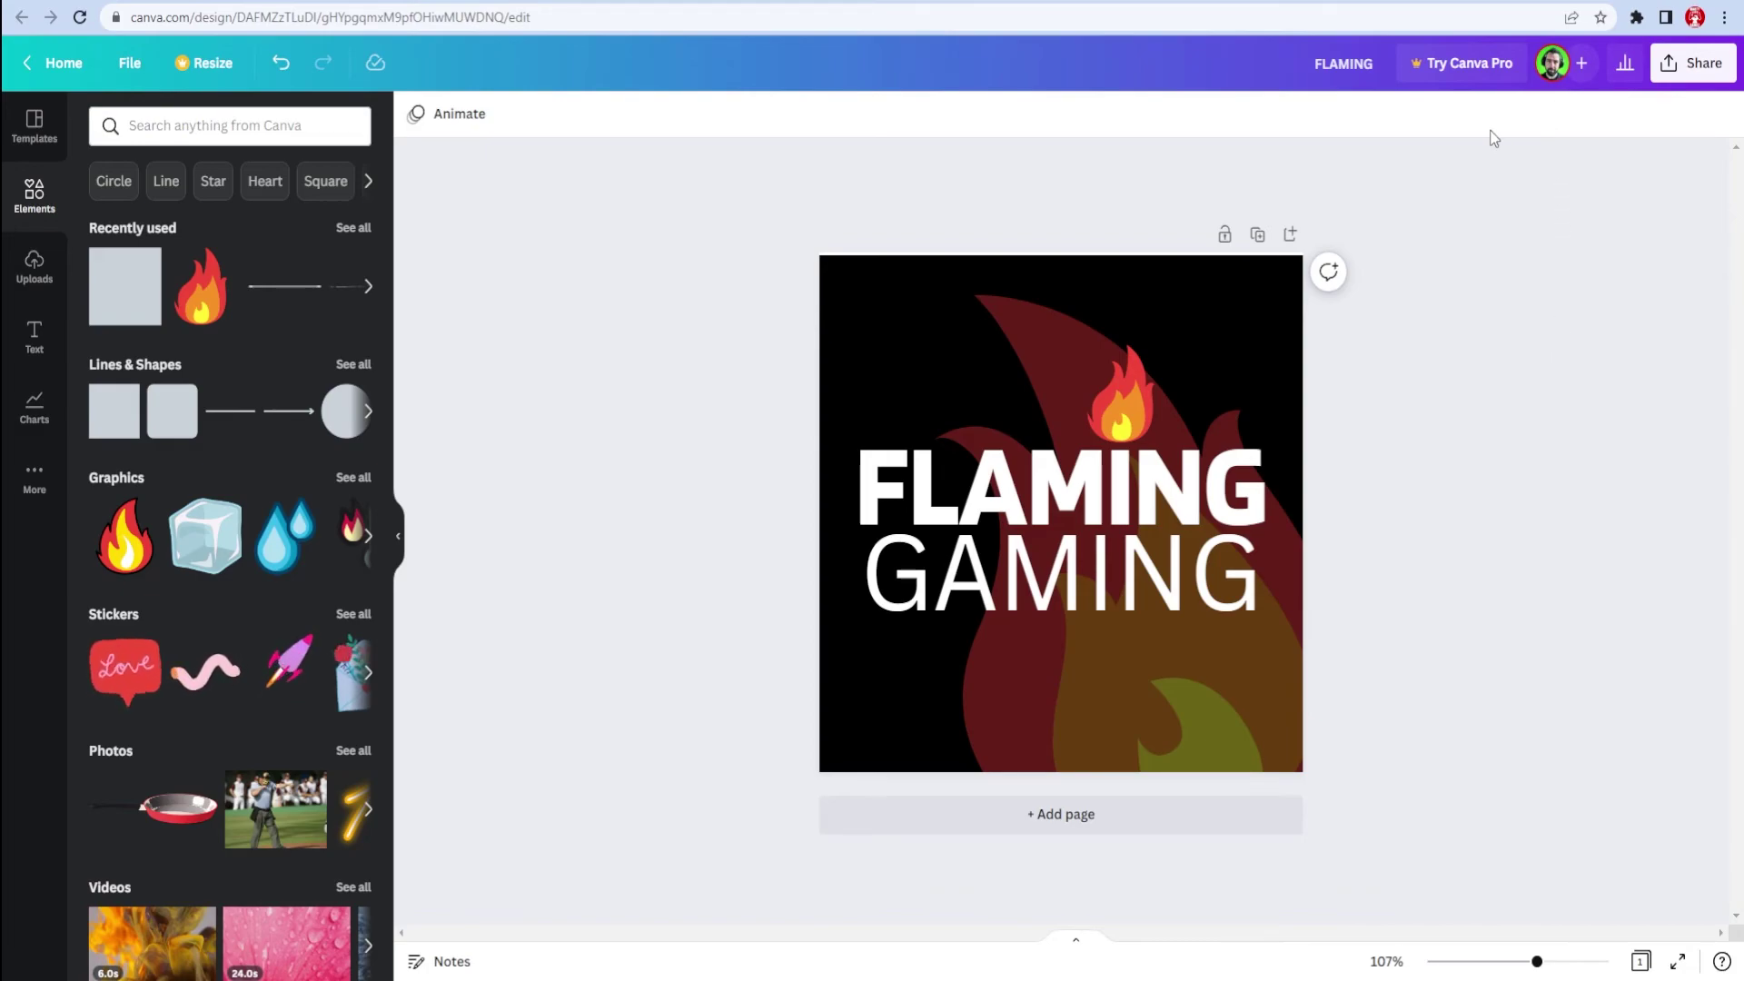
Download the FLAMING GAMING logo with the file type set to JPG
click(1694, 68)
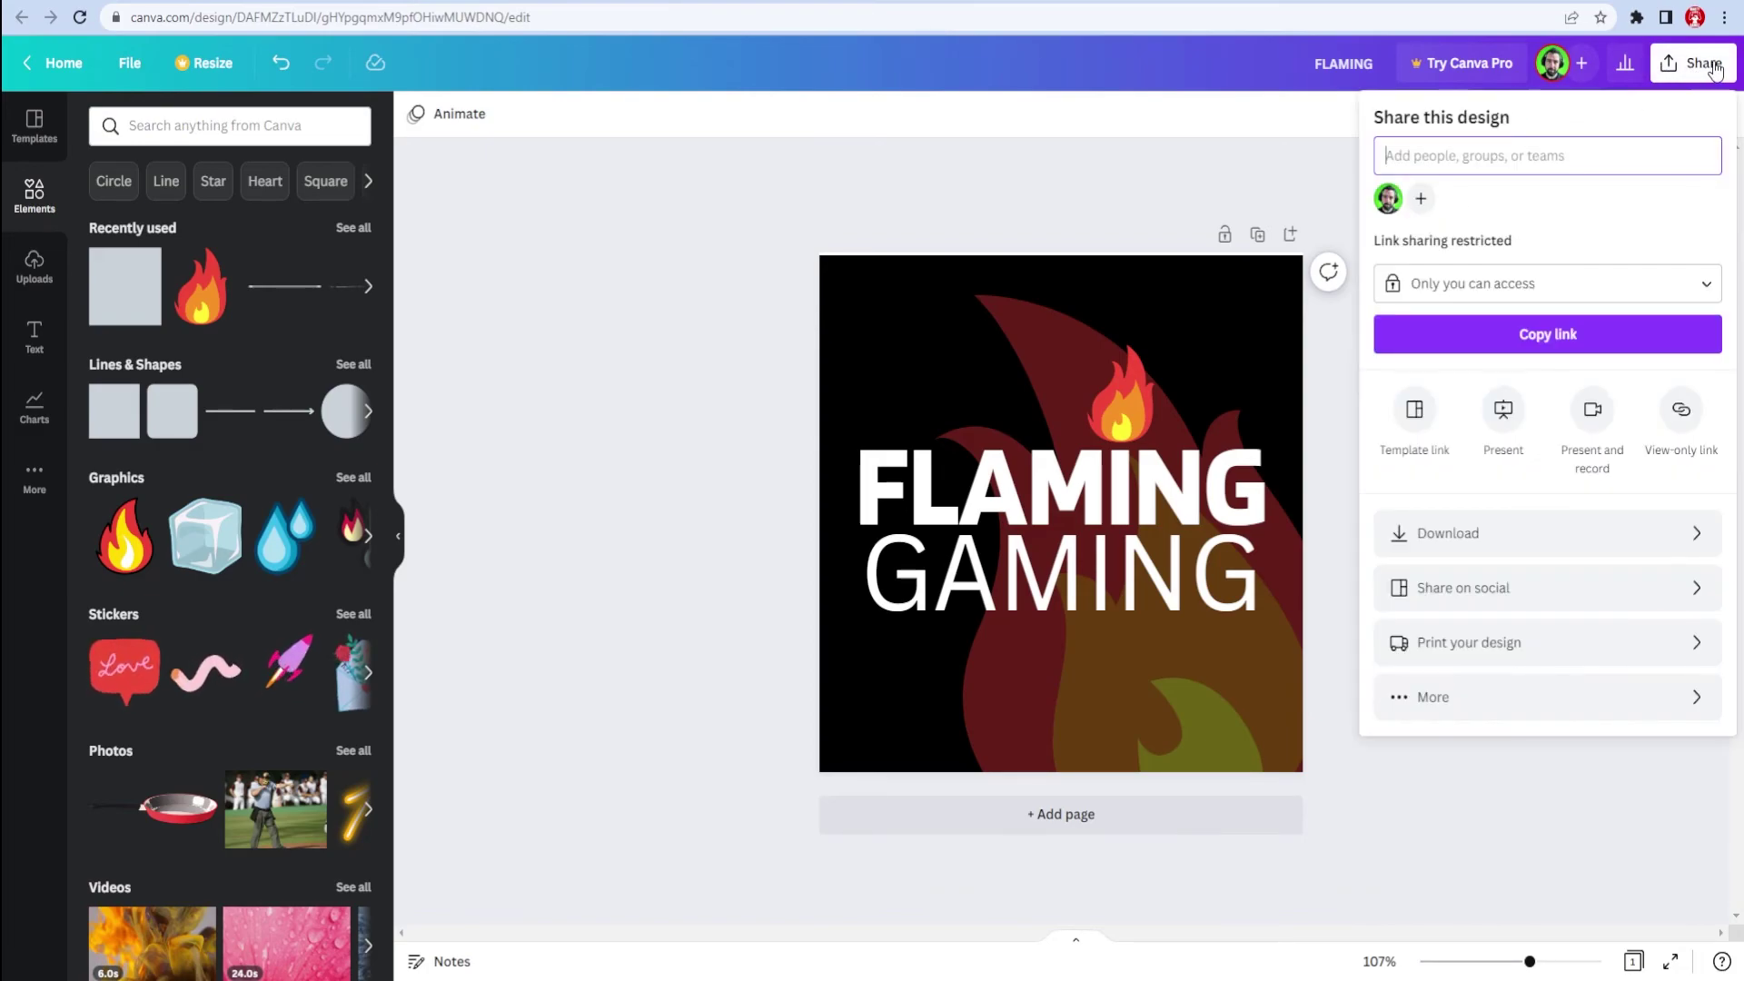
click(1526, 532)
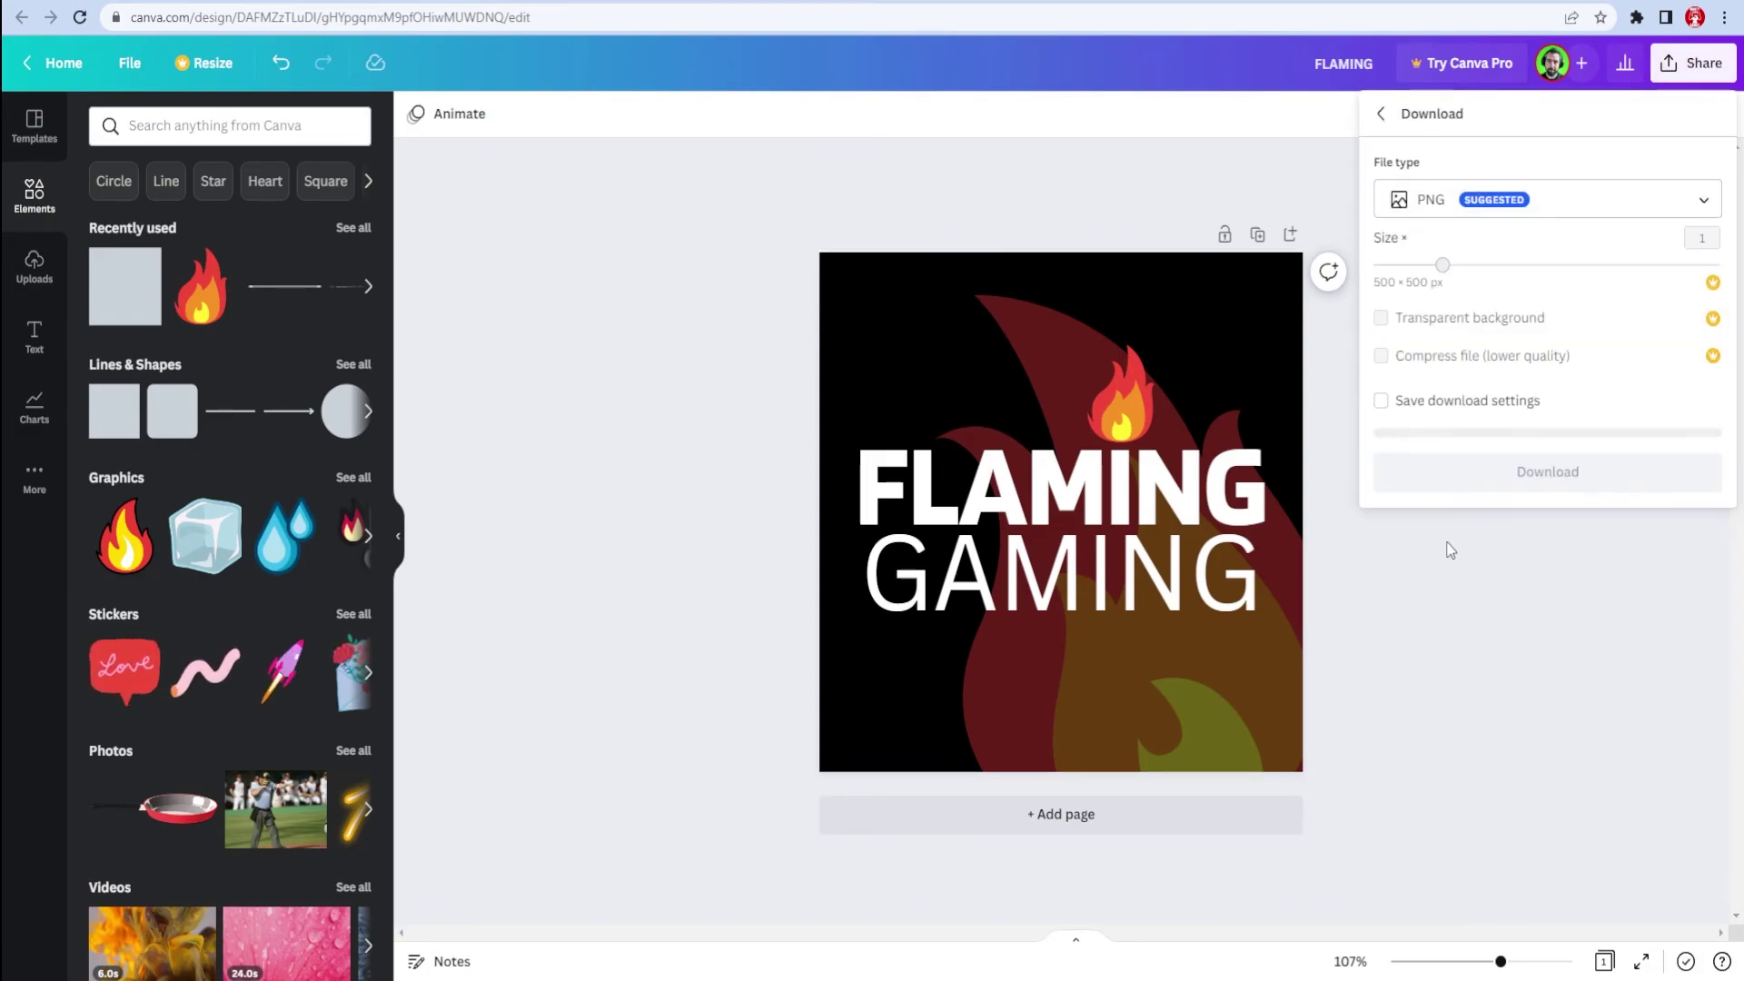
click(1633, 204)
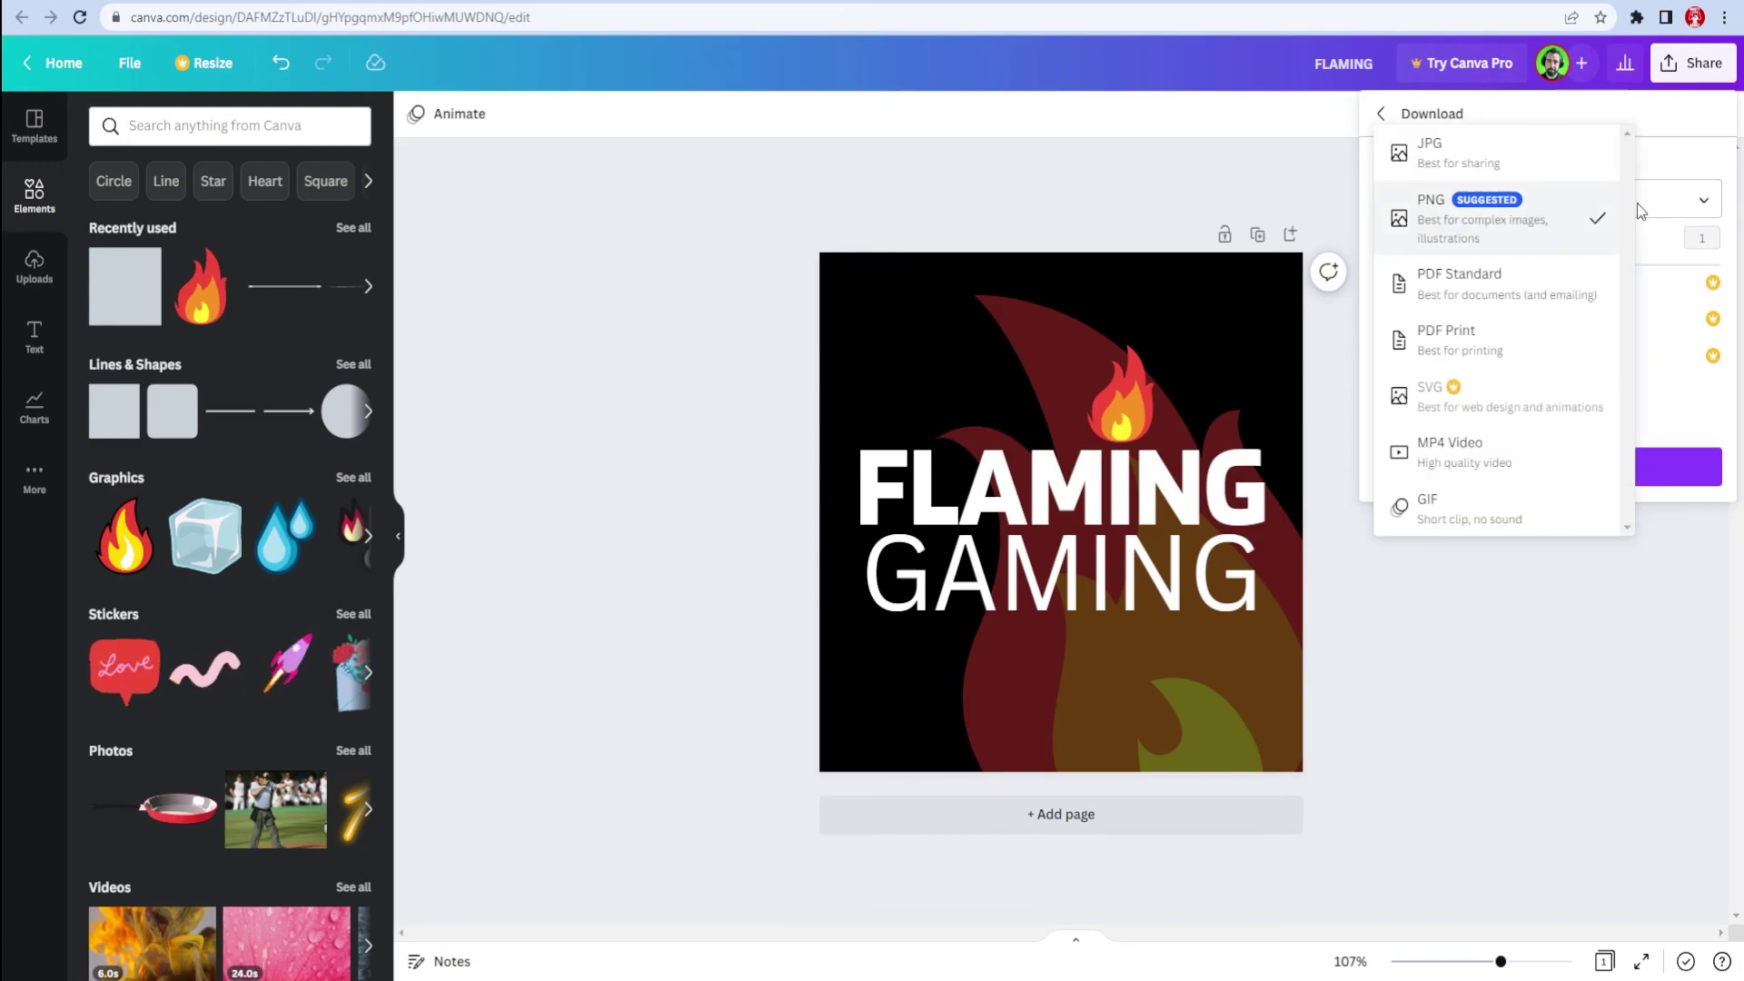
click(1470, 164)
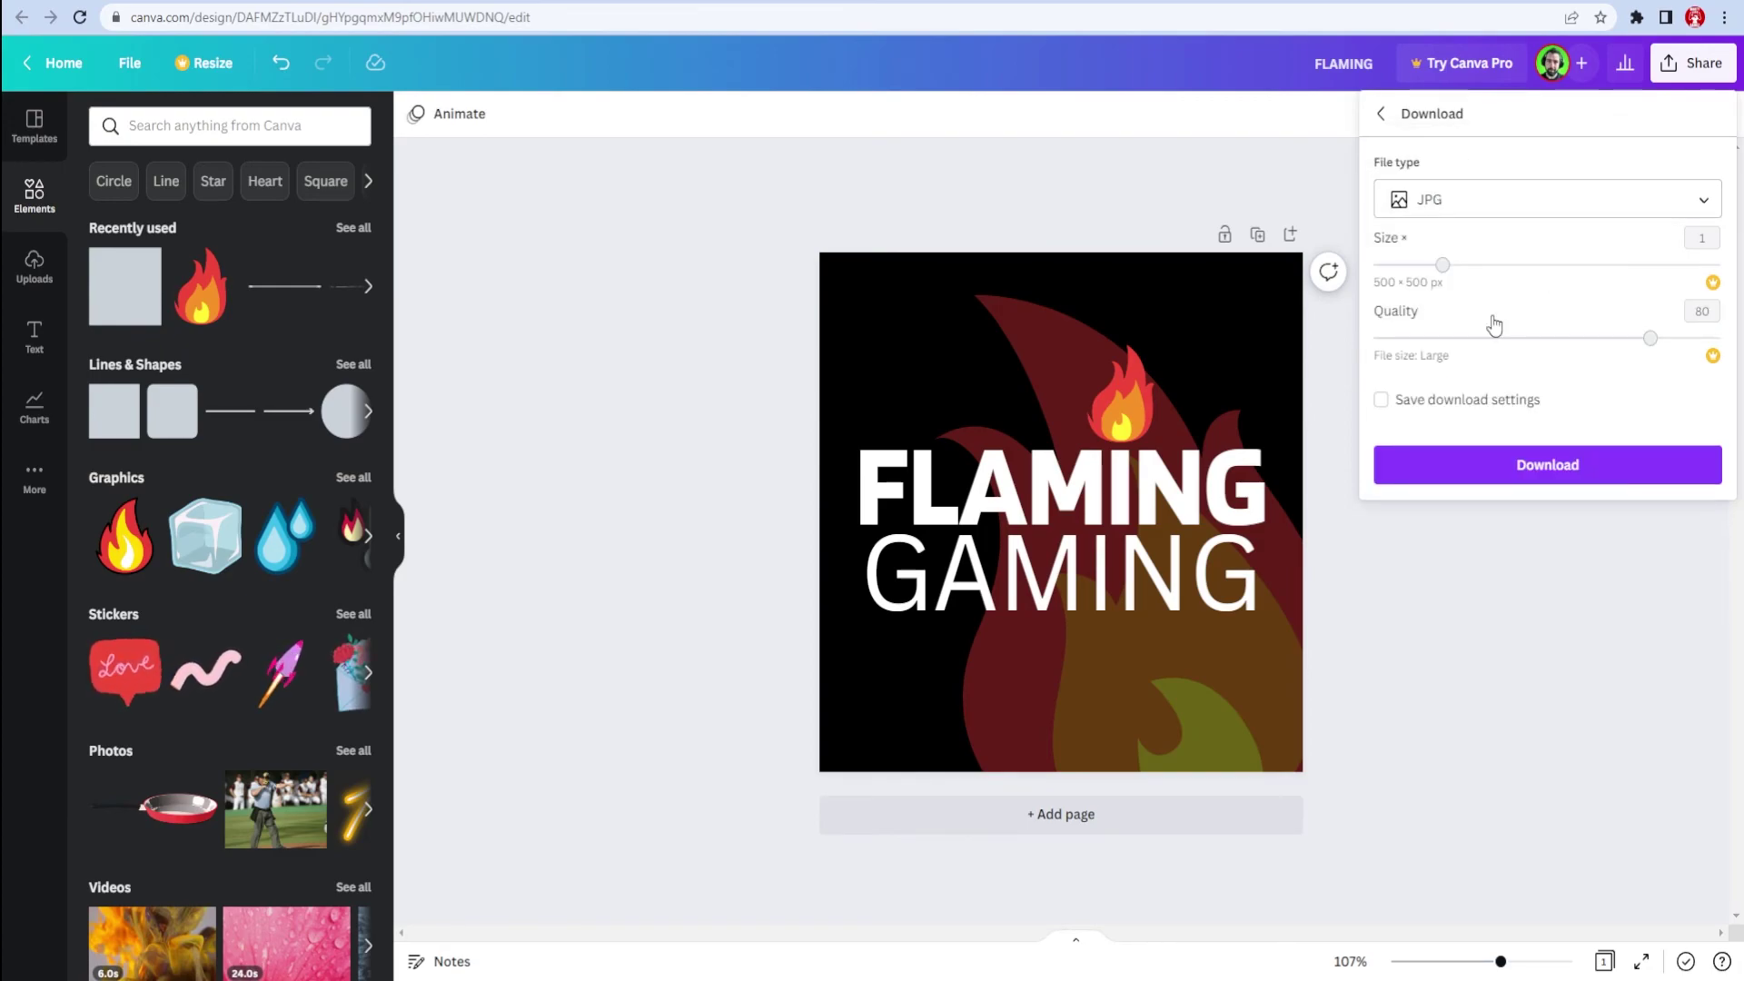
click(1527, 465)
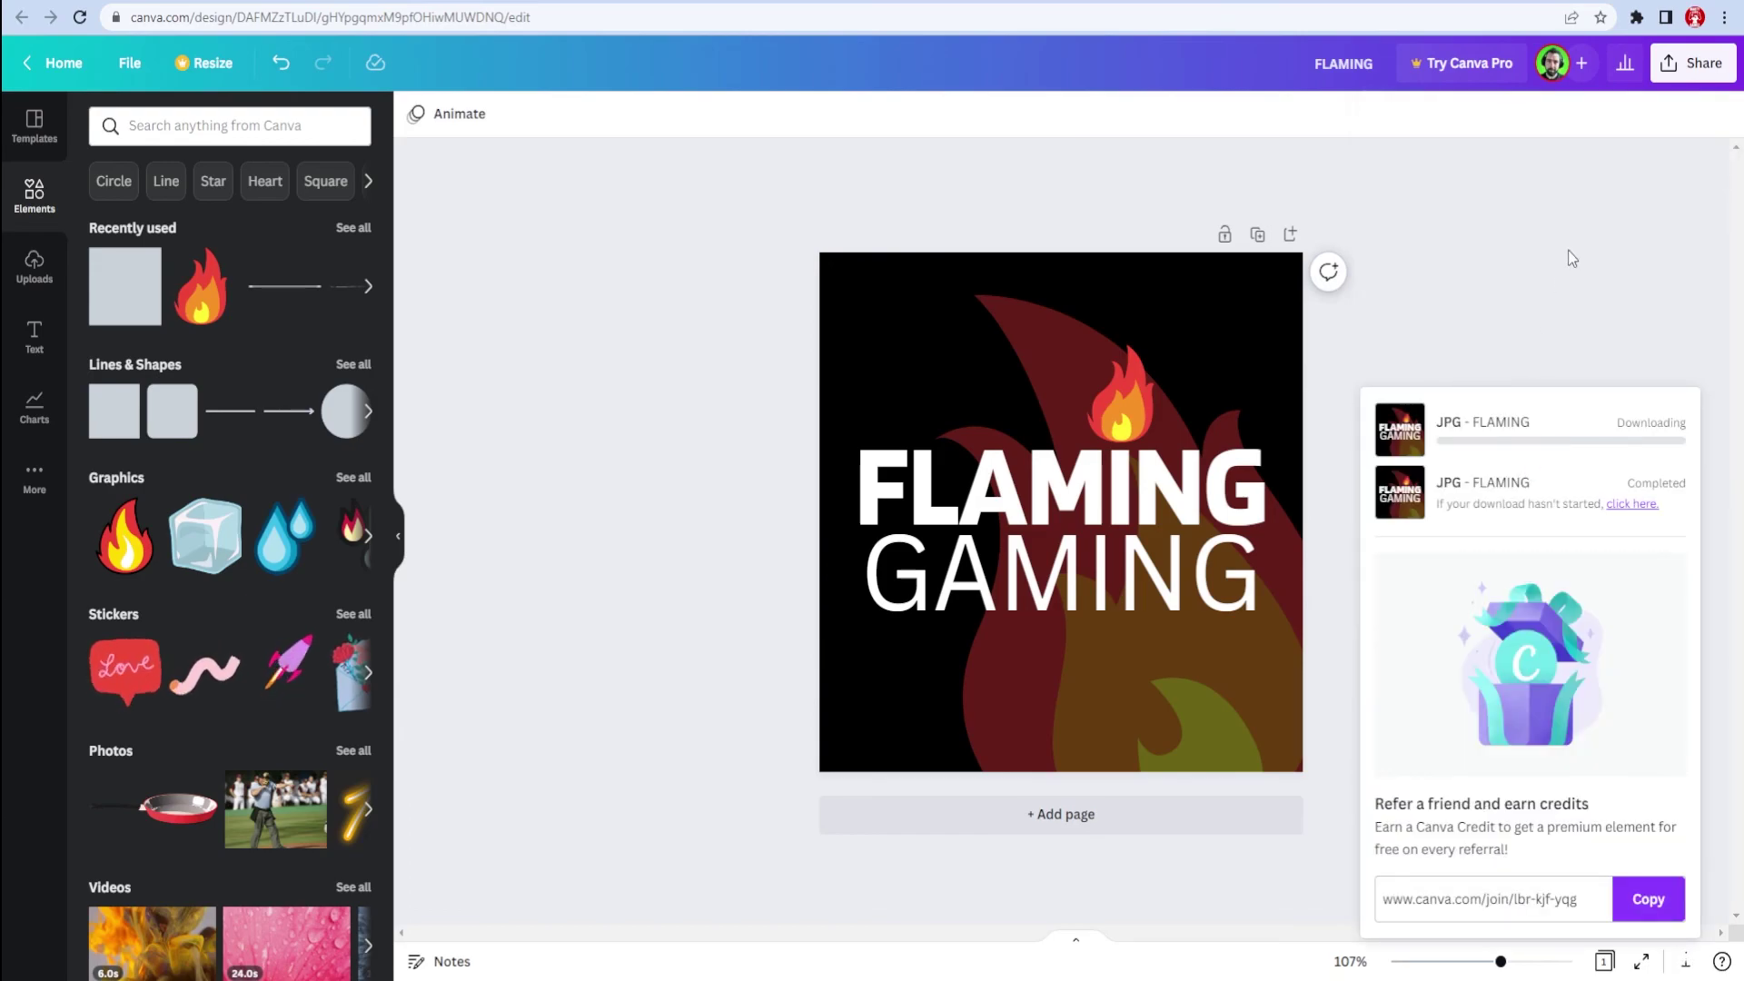